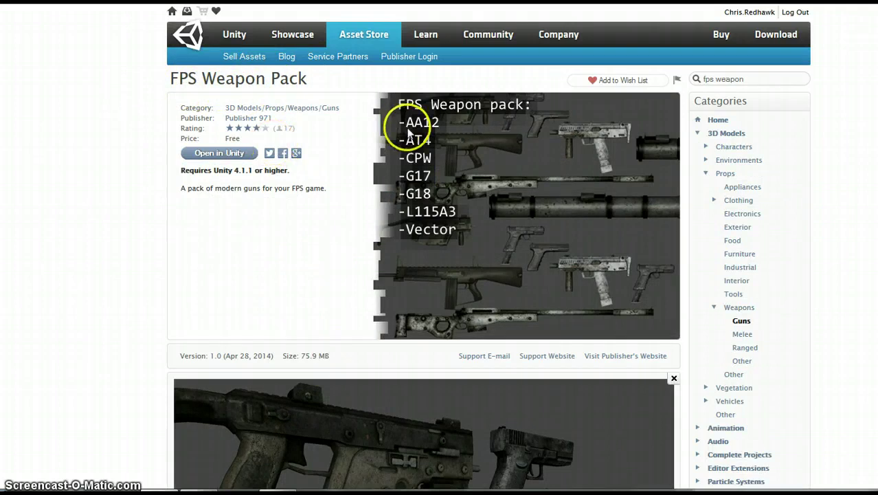
# Browse the FPS Weapon Pack gallery and AT4 package contents, then go to the Cartoon FX Pack 3 page.
pyautogui.scroll(-6, 460, 273)
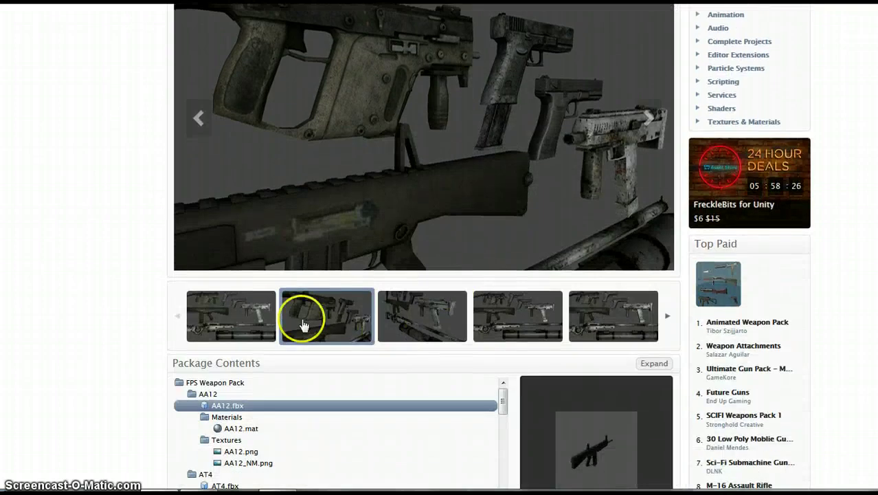
pyautogui.click(247, 315)
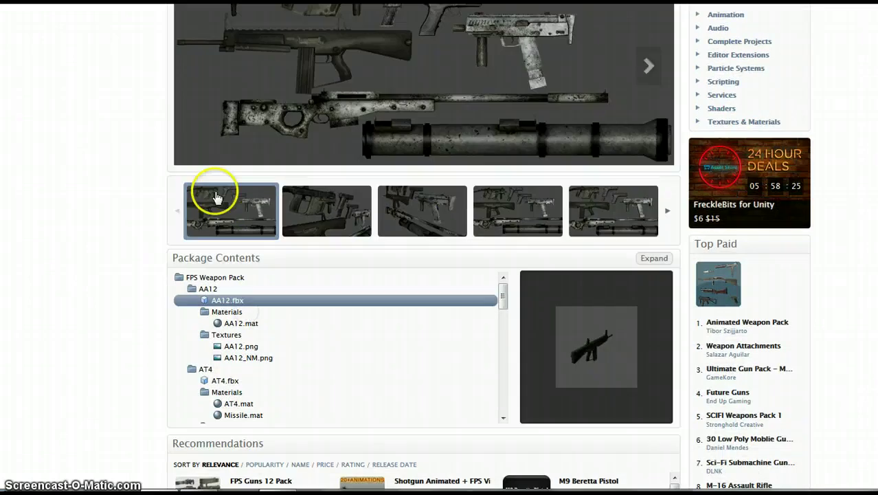
pyautogui.scroll(1, 212, 185)
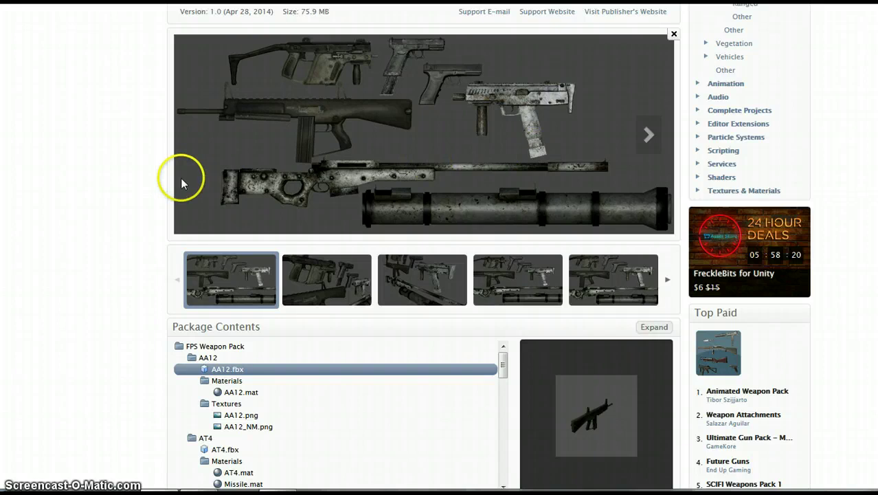
pyautogui.scroll(3, 180, 178)
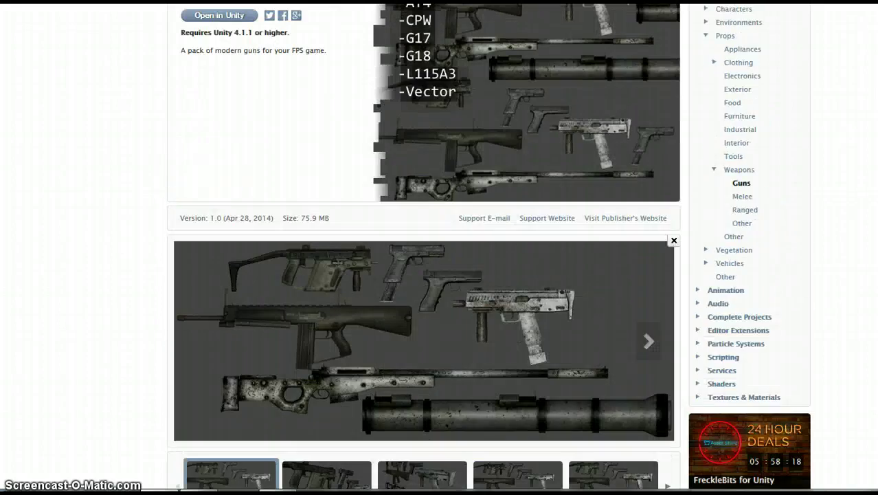
pyautogui.hotkey('alt', 'Left')
pyautogui.scroll(5, 160, 102)
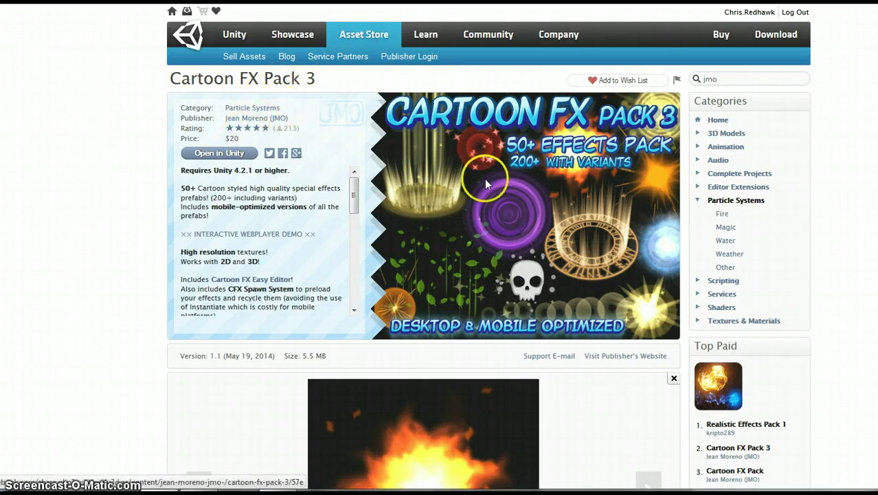
pyautogui.scroll(-3, 484, 179)
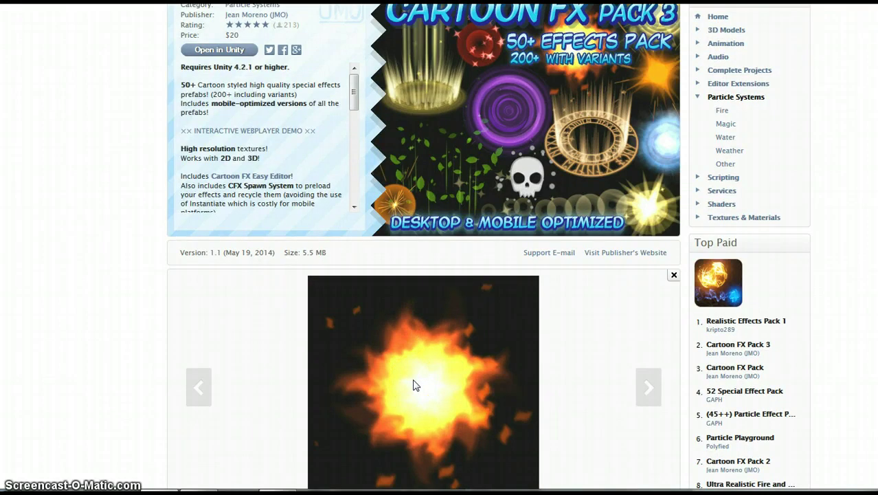
# Back in the Unity editor, create a Unit item type via UFPS > Wizards > Create Item Type.
pyautogui.click(184, 487)
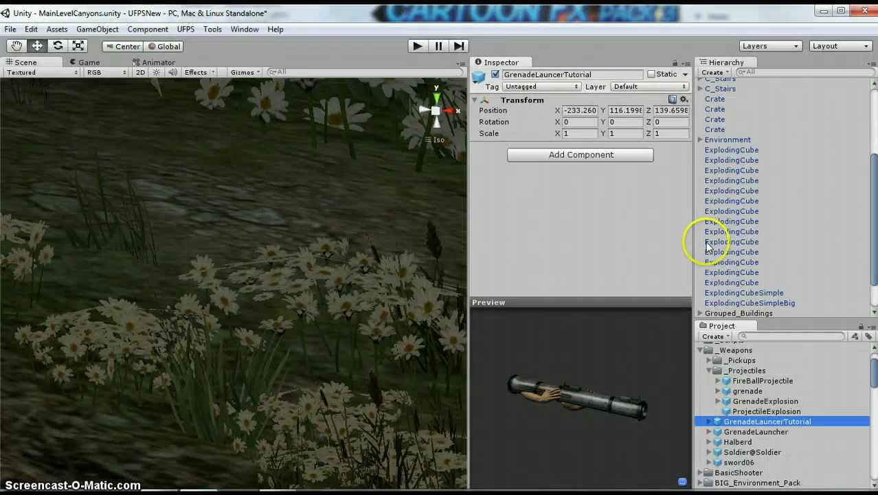
pyautogui.moveTo(756, 374)
pyautogui.mouseDown()
pyautogui.moveTo(754, 357)
pyautogui.moveTo(421, 133)
pyautogui.moveTo(426, 140)
pyautogui.mouseUp()
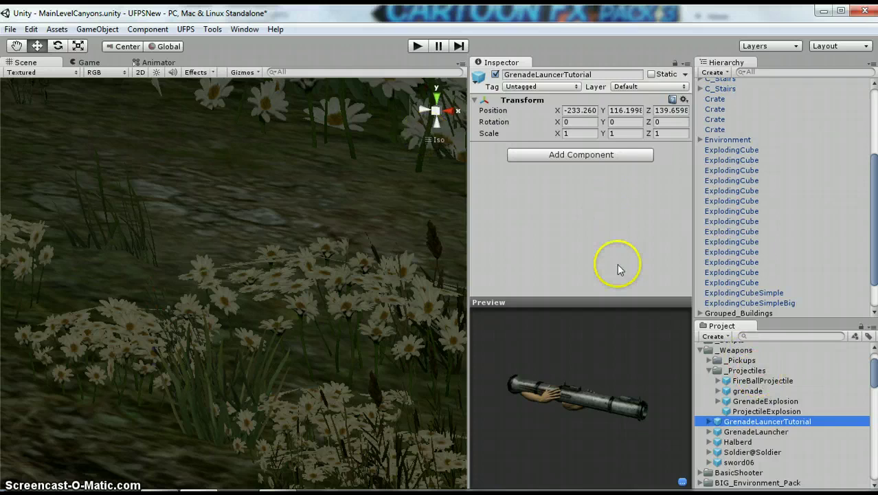
pyautogui.scroll(-2, 707, 237)
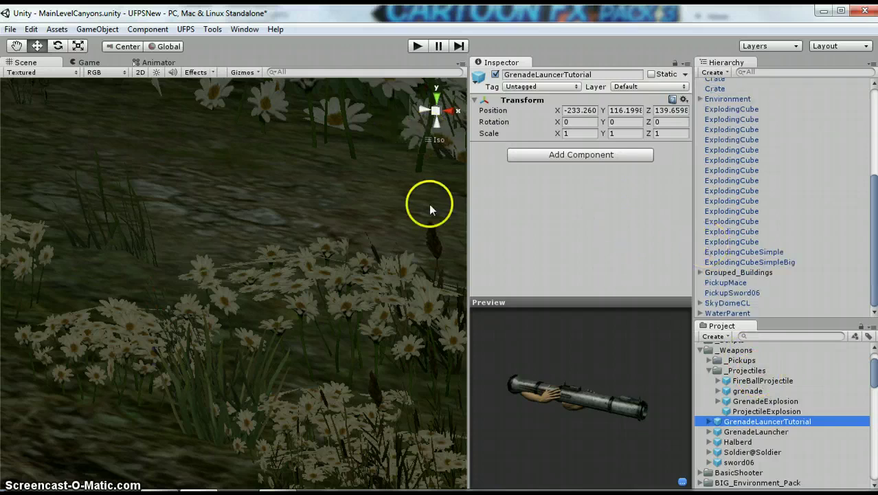
pyautogui.click(186, 31)
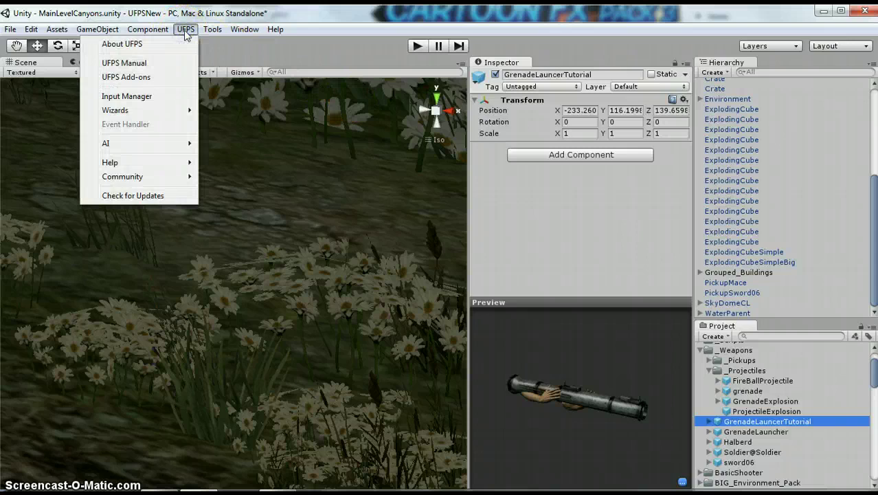
pyautogui.moveTo(174, 110)
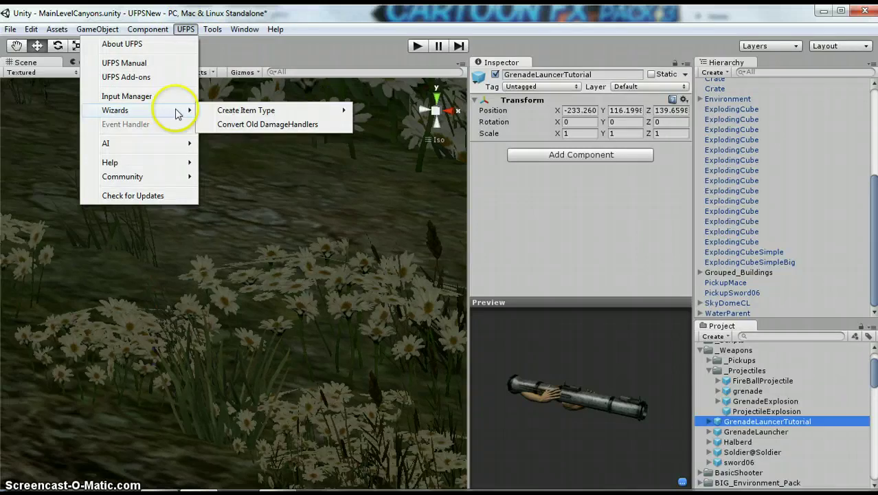
pyautogui.moveTo(245, 114)
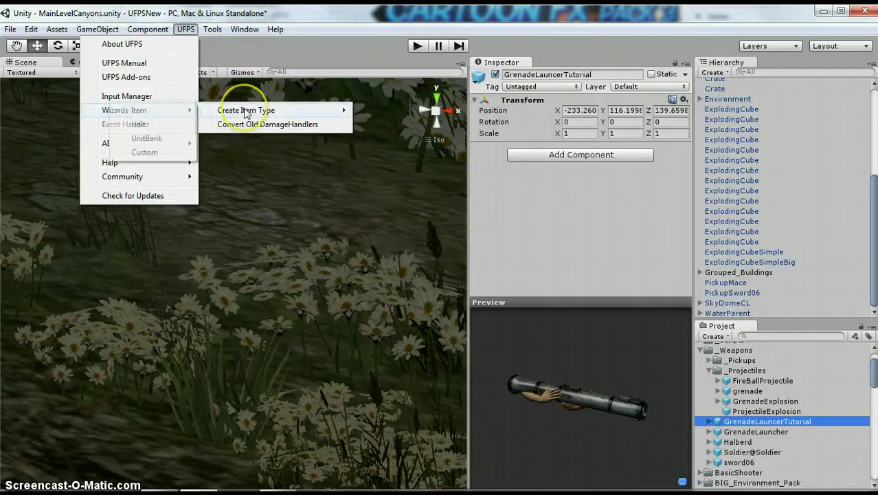
pyautogui.click(154, 125)
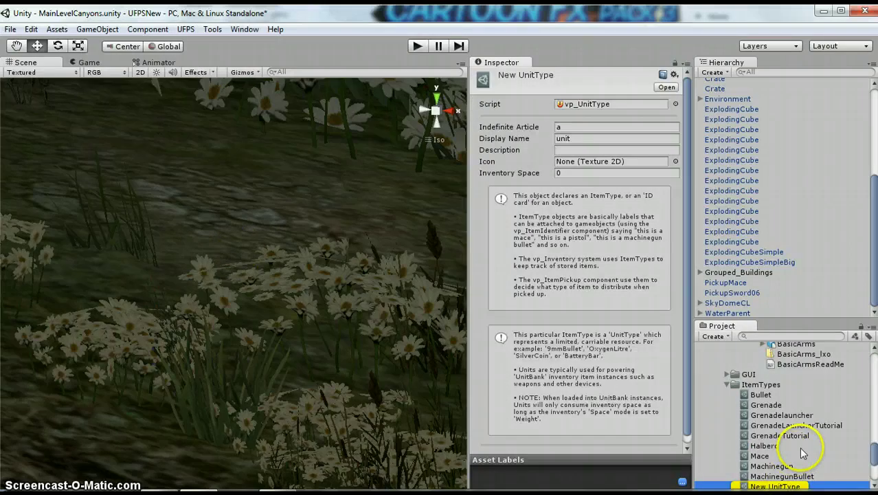
# Select the New UnitType asset in ItemTypes and start renaming it.
pyautogui.scroll(-2, 799, 447)
pyautogui.scroll(2, 800, 447)
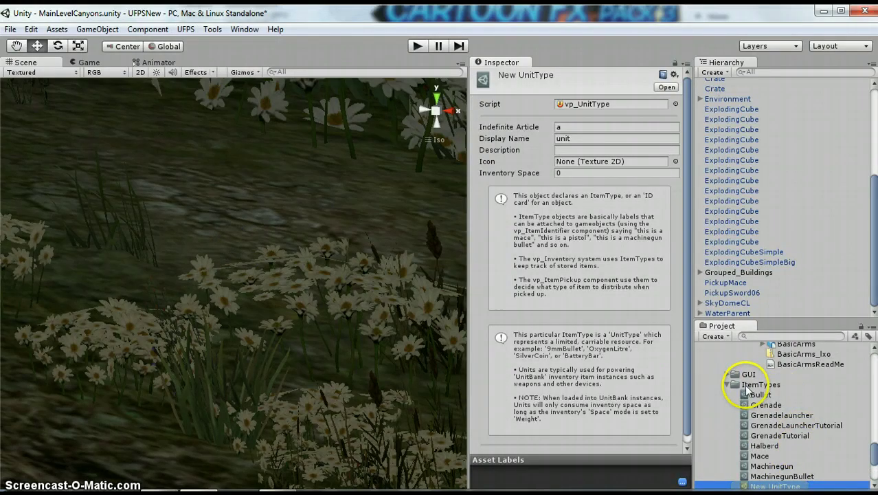
pyautogui.scroll(3, 756, 388)
pyautogui.scroll(-4, 783, 392)
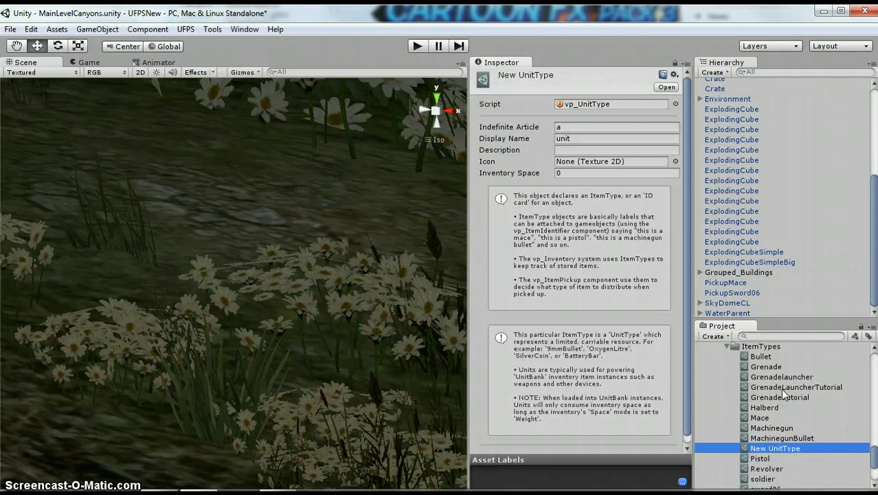
pyautogui.click(795, 447)
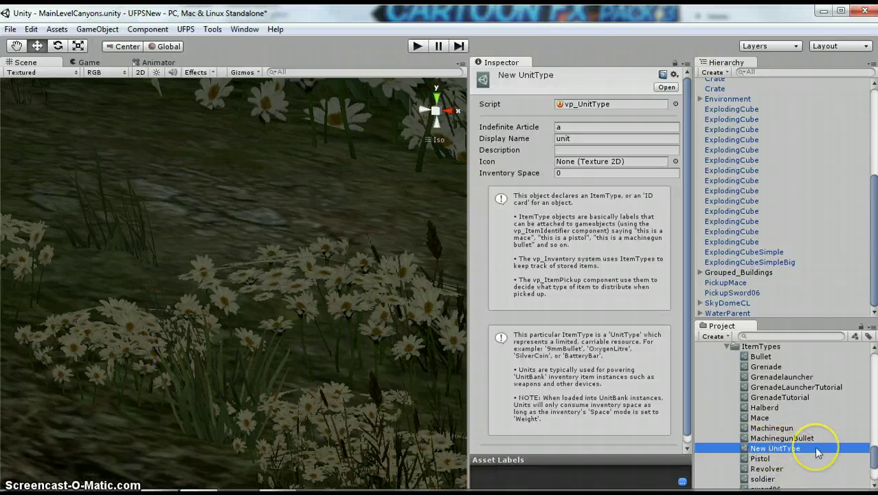
pyautogui.click(764, 452)
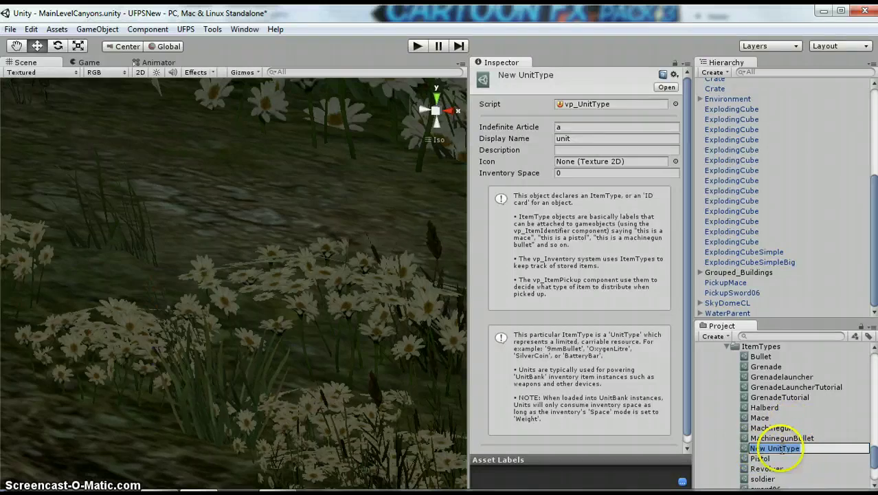
# Edit GrenadeTutorial's display name and correct its description to 'A green fireball grenade'.
pyautogui.click(790, 399)
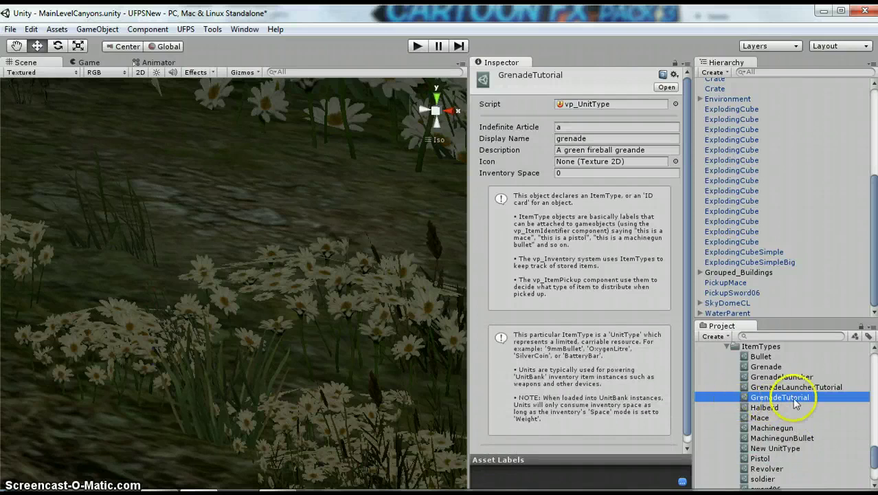
pyautogui.click(576, 138)
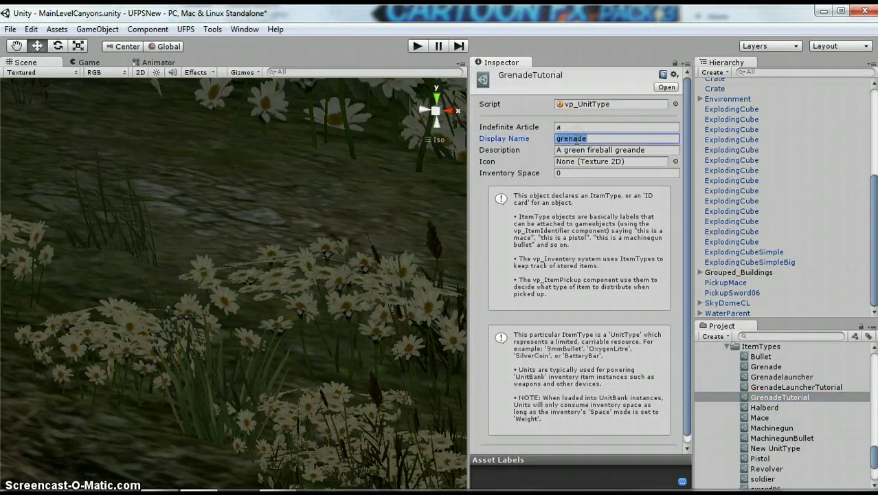
pyautogui.click(649, 150)
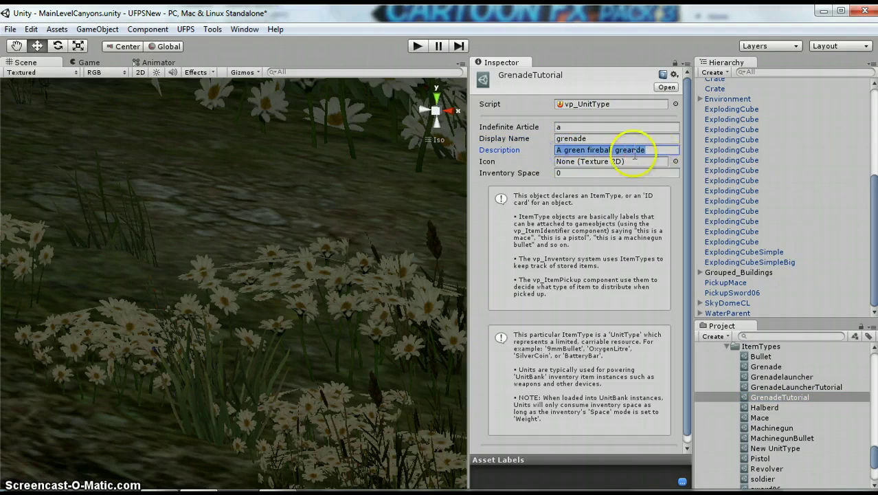
pyautogui.click(632, 151)
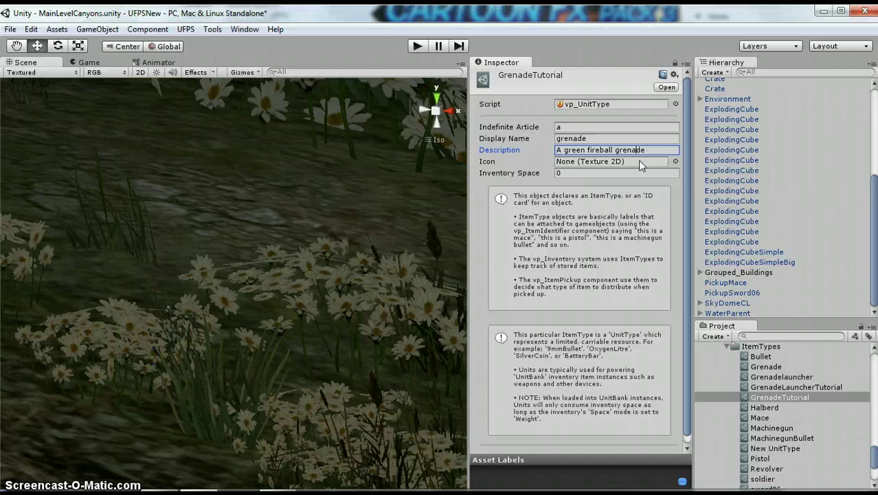
pyautogui.click(647, 165)
pyautogui.click(761, 356)
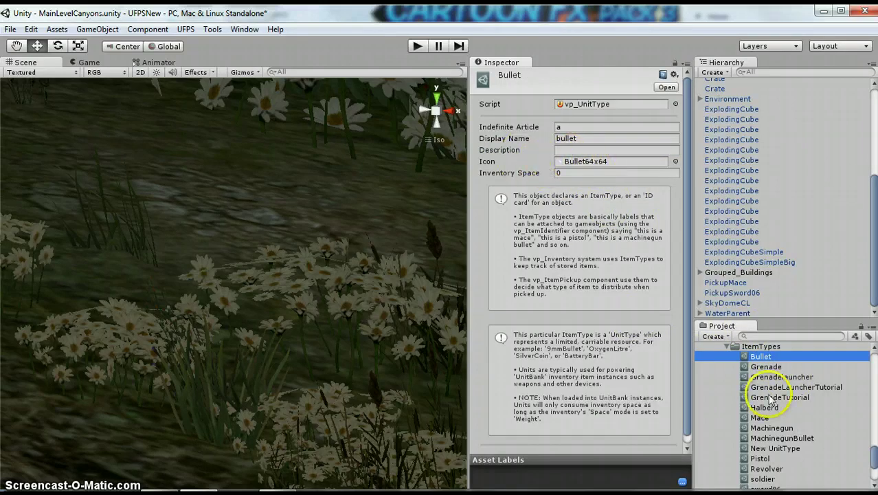
pyautogui.click(797, 398)
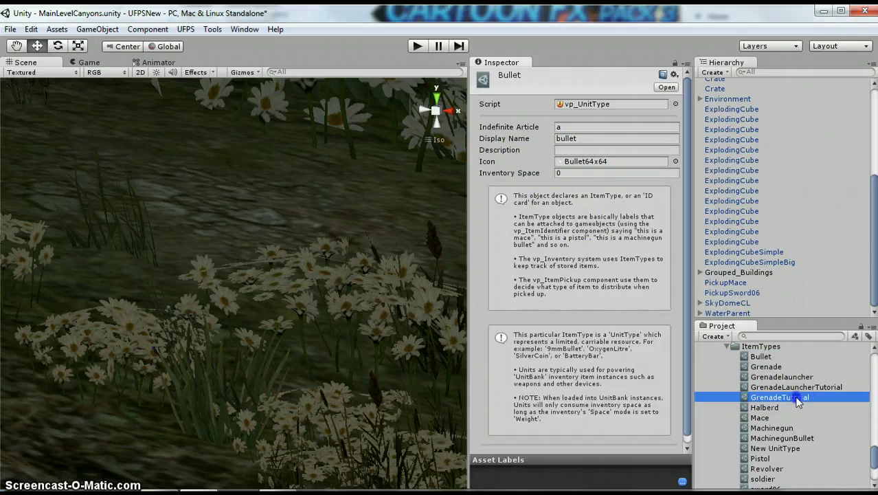
pyautogui.click(600, 169)
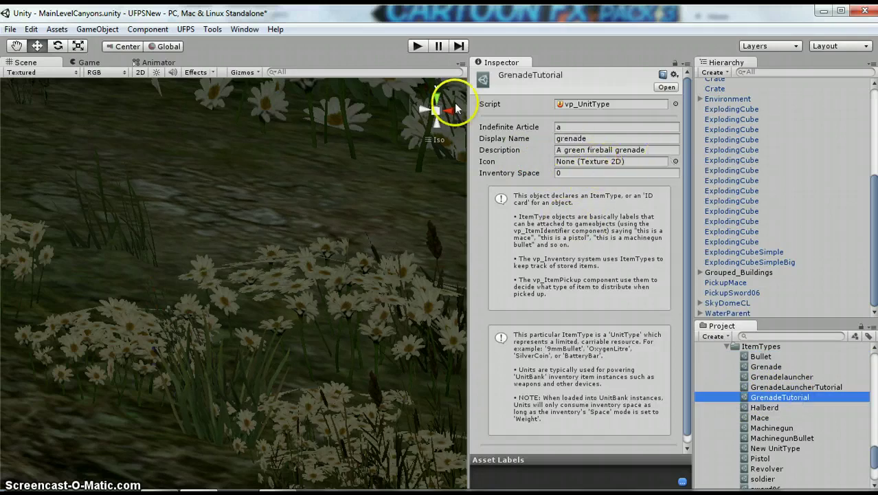
# Create a new UnitBank item type with the UFPS wizard and start renaming it.
pyautogui.click(186, 29)
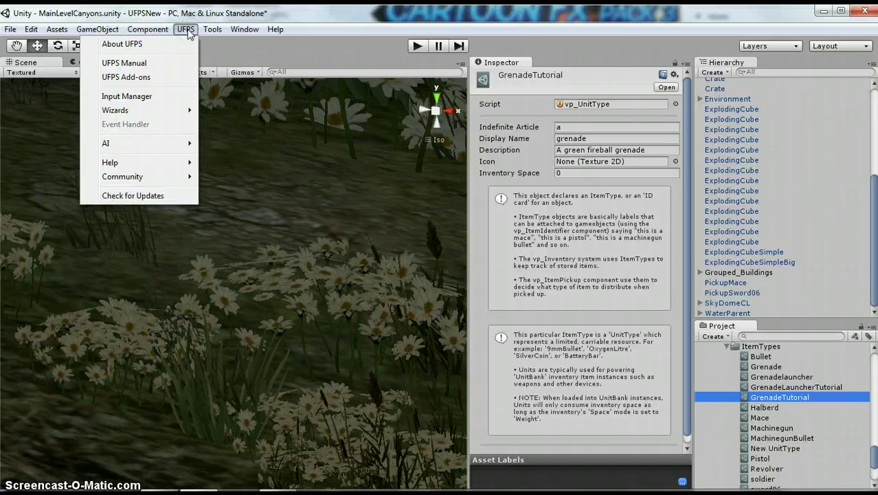
pyautogui.moveTo(171, 110)
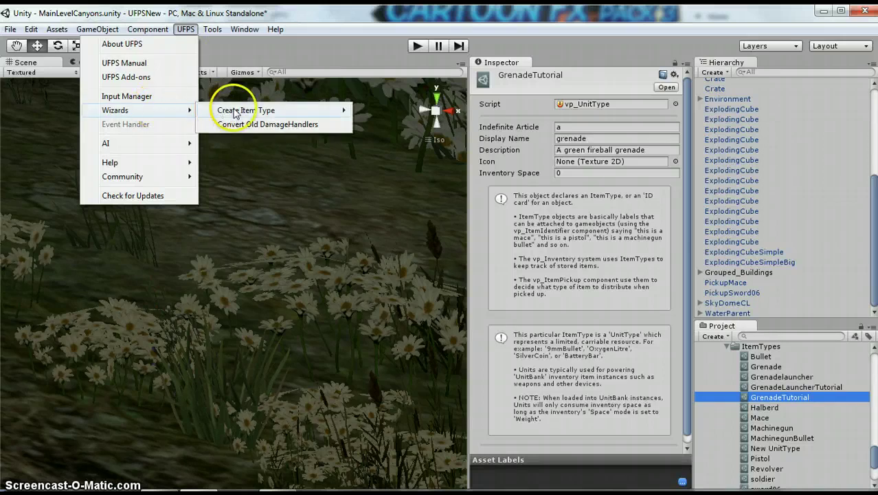
pyautogui.moveTo(233, 114)
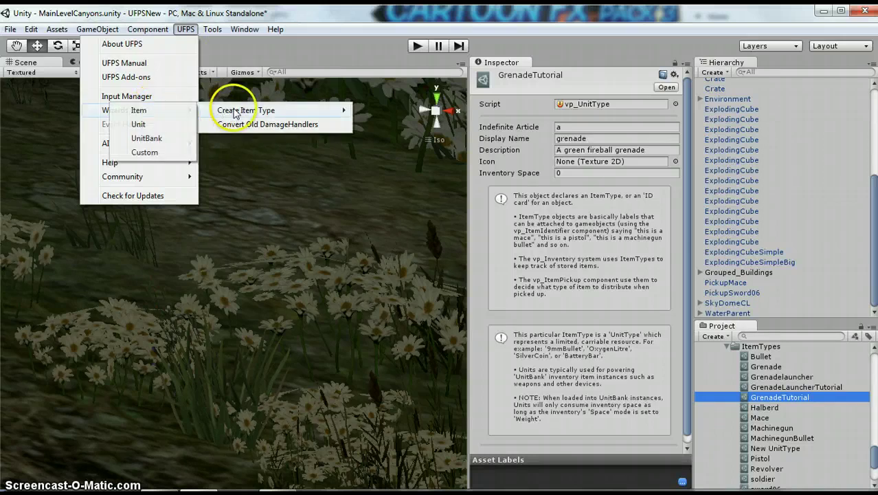
pyautogui.click(166, 137)
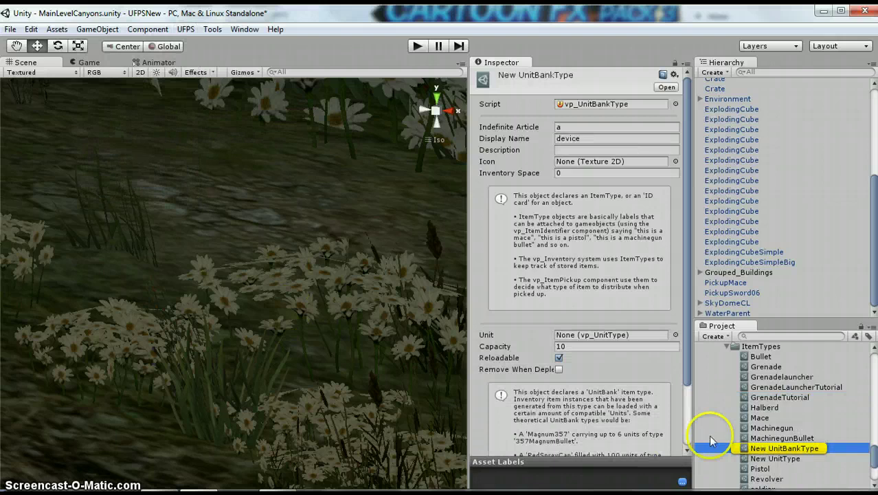
pyautogui.click(786, 448)
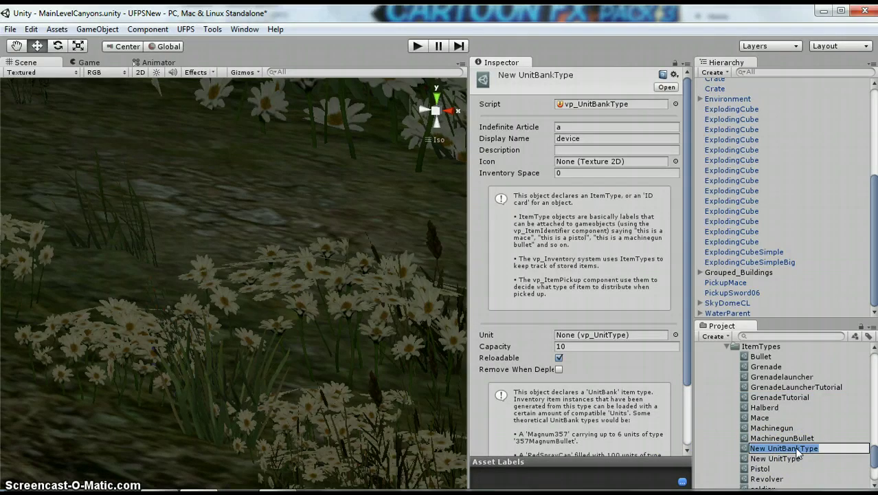
# Set GrenadeLauncherTutorial's Display Name to 'grenade launcher'.
pyautogui.click(770, 388)
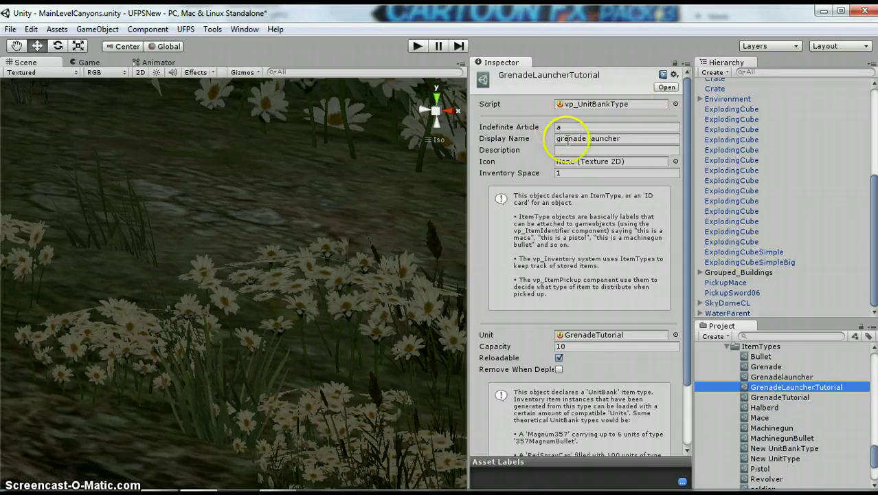
pyautogui.click(631, 139)
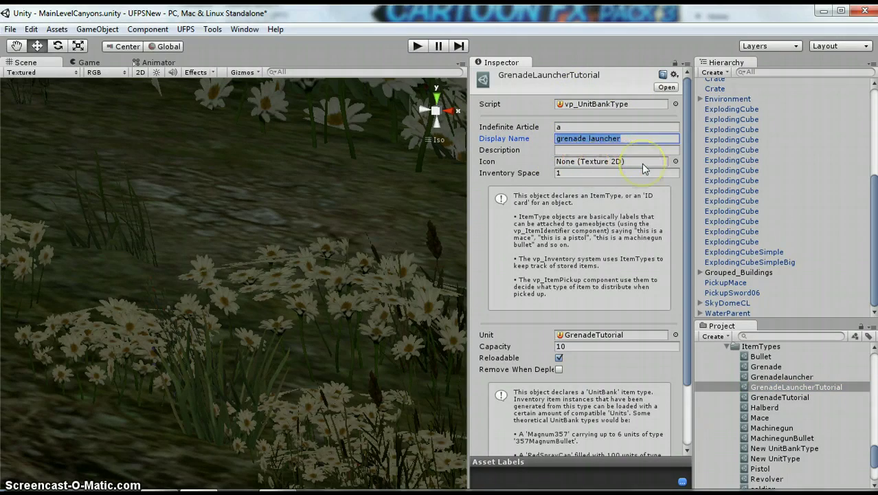
pyautogui.click(577, 173)
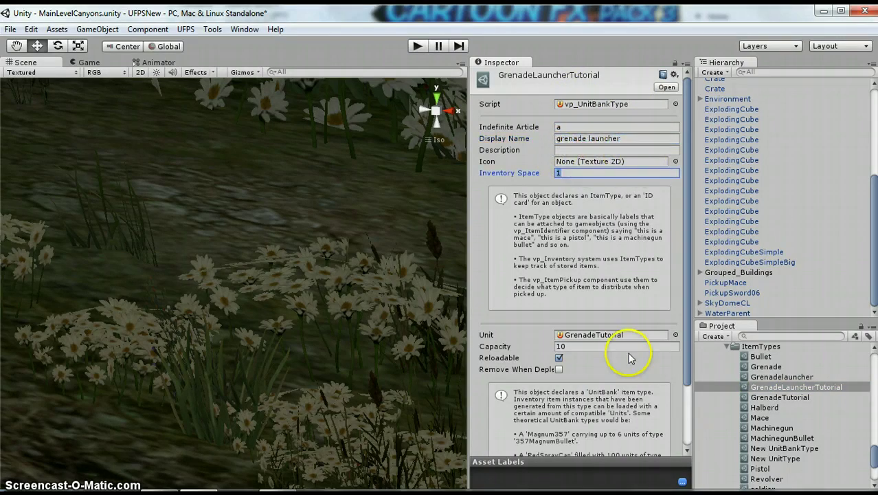
# Set GrenadeLauncherTutorial's Unit to GrenadeTutorial and its Capacity to 10.
pyautogui.click(675, 335)
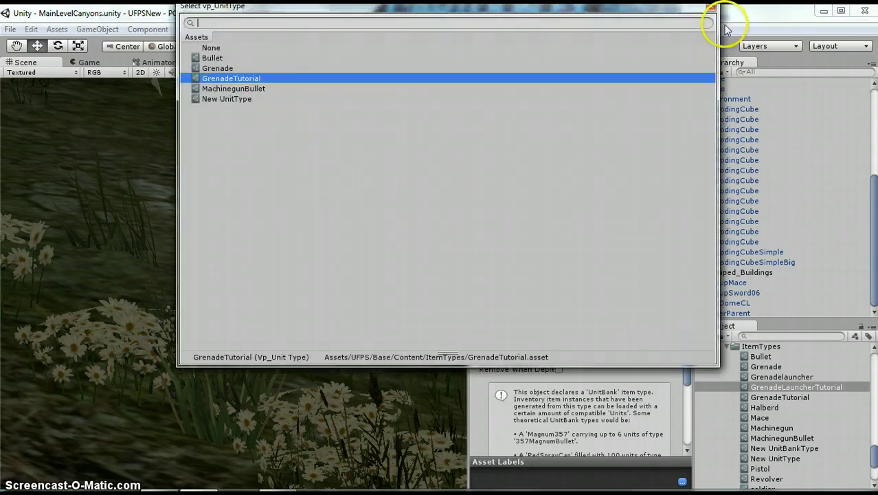
pyautogui.click(711, 7)
pyautogui.click(675, 337)
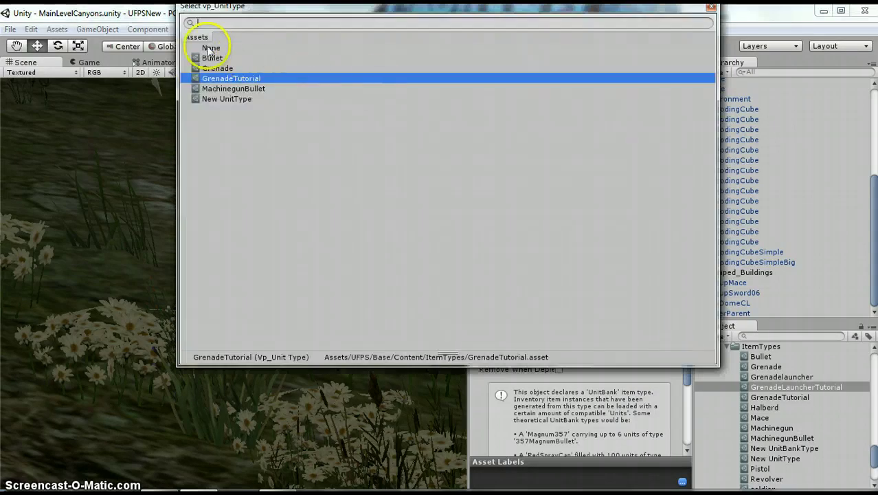
pyautogui.click(210, 48)
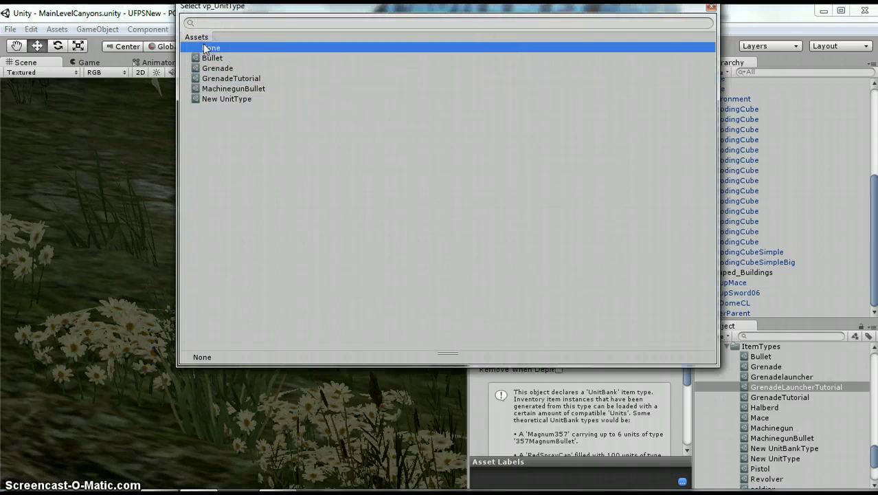
pyautogui.click(712, 10)
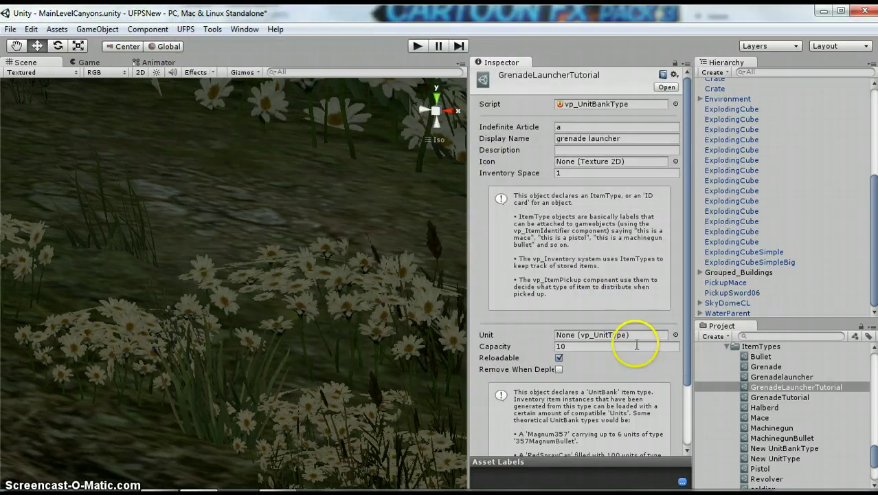
pyautogui.click(676, 335)
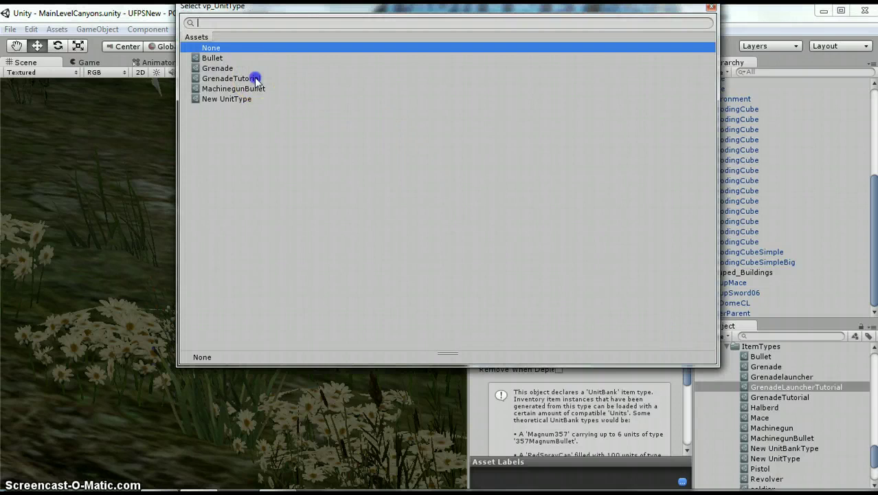
pyautogui.click(256, 79)
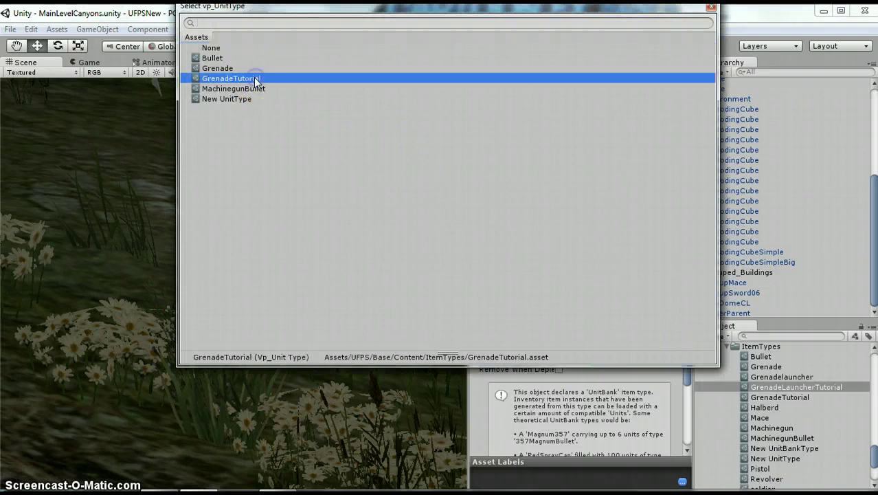
pyautogui.click(711, 9)
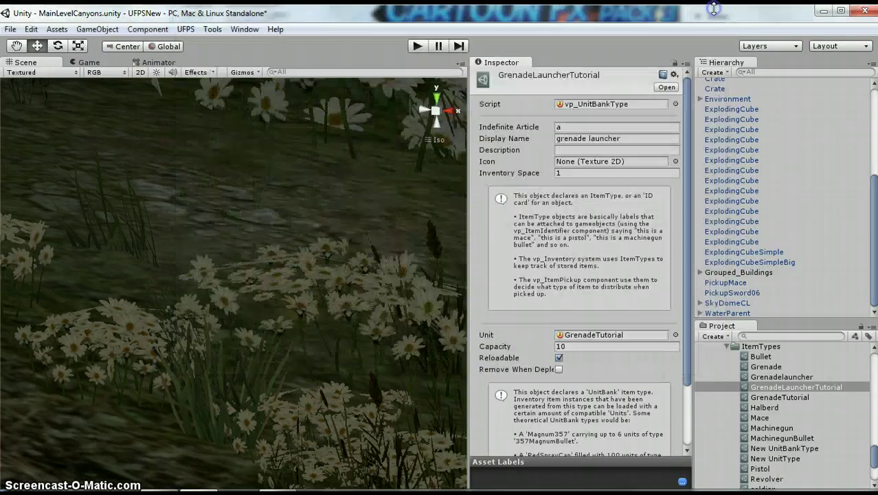
pyautogui.click(581, 346)
pyautogui.write('10')
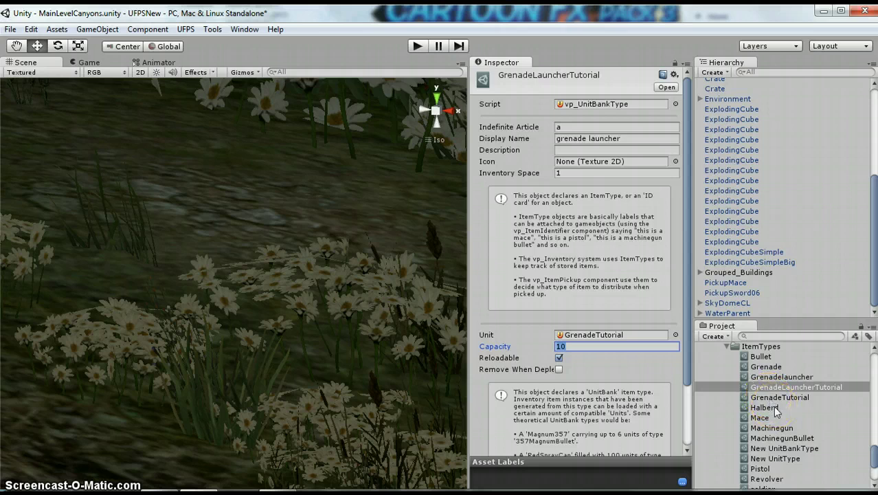
# Compare with the Machinegun and Pistol item types, then review GrenadeLauncherTutorial's settings.
pyautogui.click(790, 427)
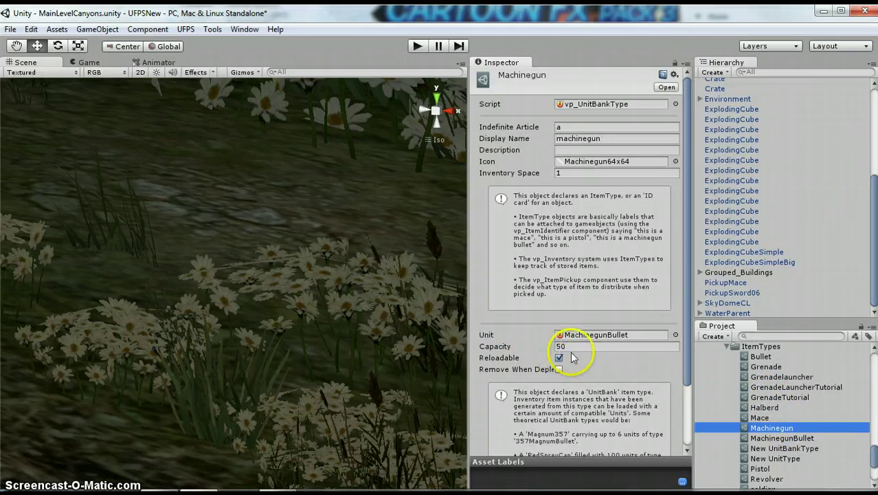
pyautogui.click(774, 469)
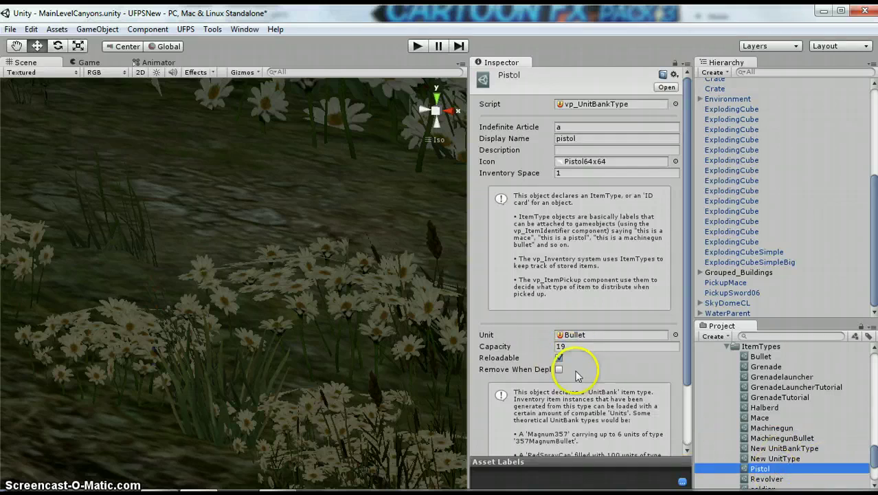
pyautogui.click(809, 388)
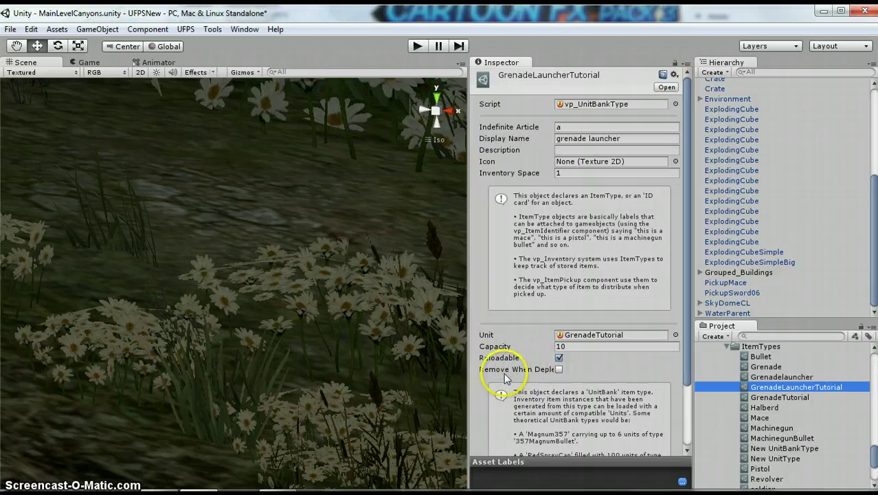
pyautogui.scroll(-3, 617, 374)
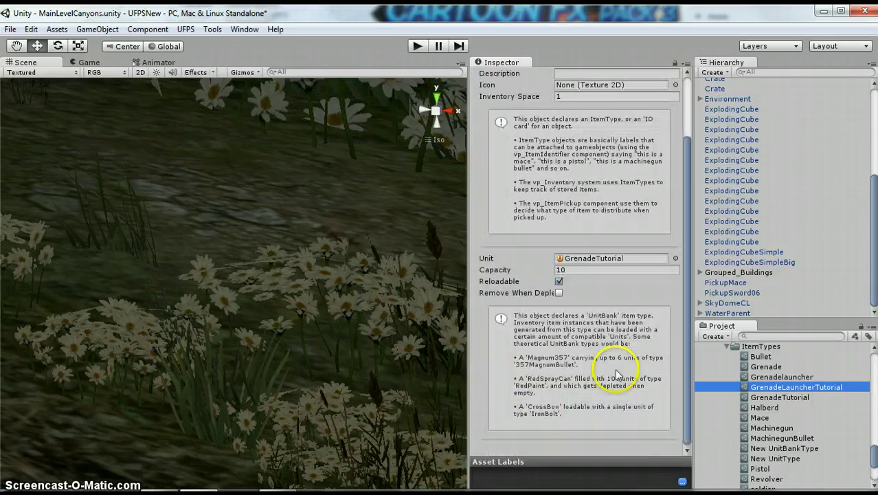
pyautogui.scroll(-1, 577, 378)
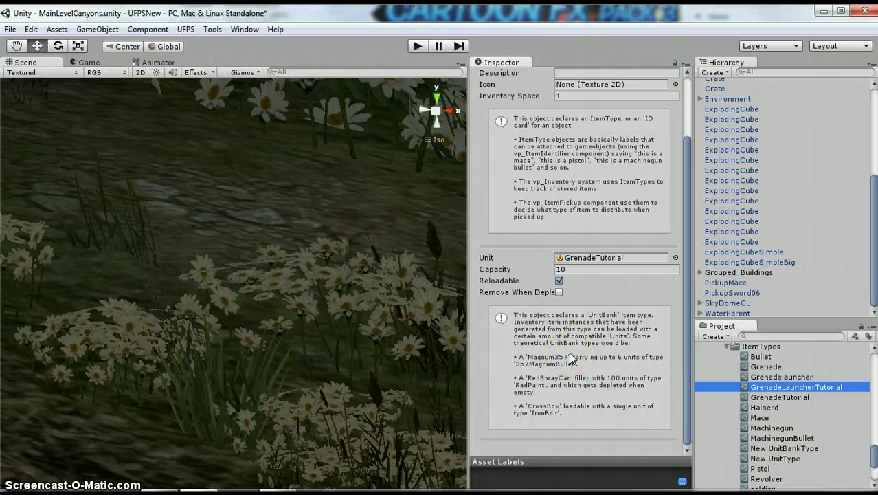
# Select AdvancedPlayer and review its inventory records for the grenade items.
pyautogui.scroll(6, 807, 220)
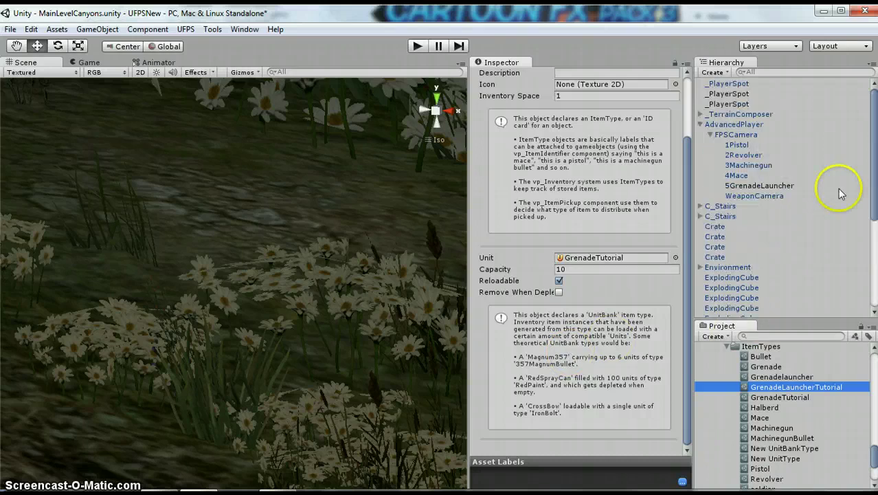
pyautogui.click(749, 125)
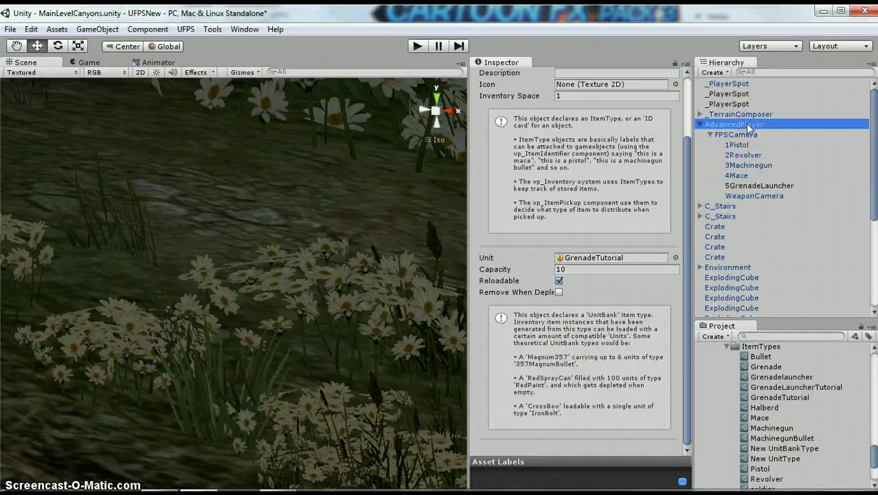
pyautogui.scroll(3, 586, 318)
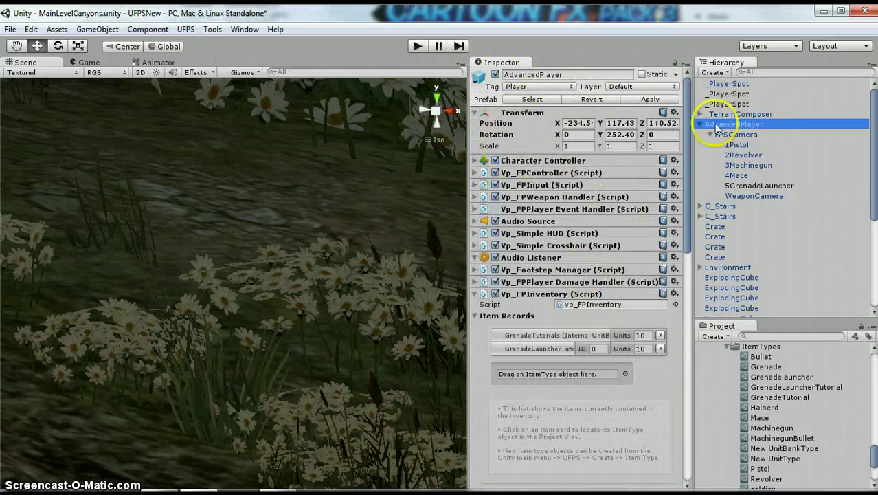
pyautogui.scroll(5, 774, 372)
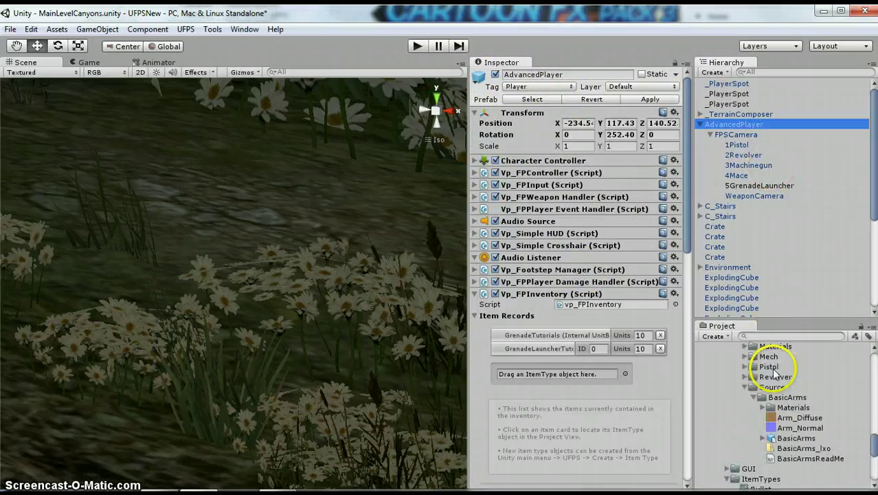
pyautogui.scroll(-3, 774, 378)
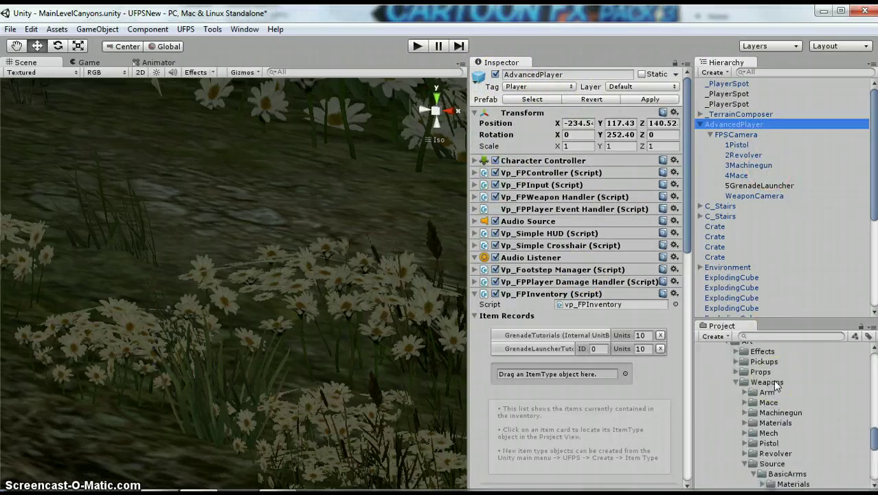
pyautogui.scroll(3, 777, 386)
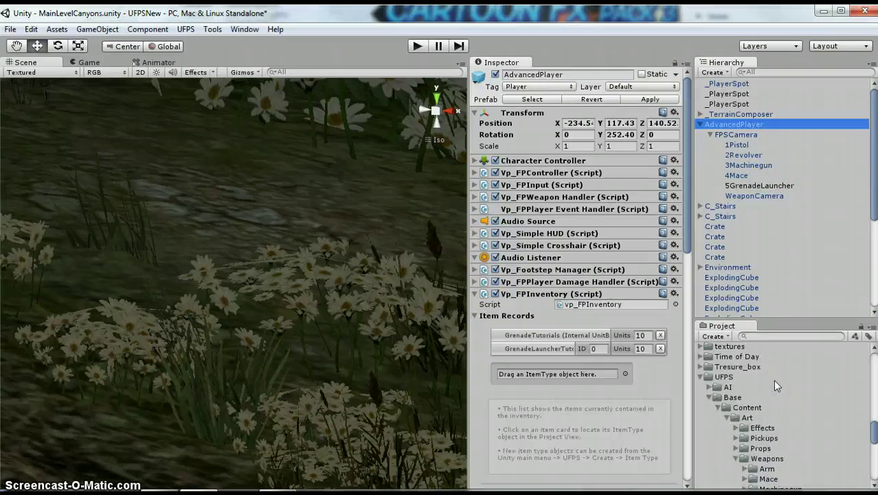
pyautogui.scroll(-7, 774, 382)
pyautogui.scroll(4, 774, 386)
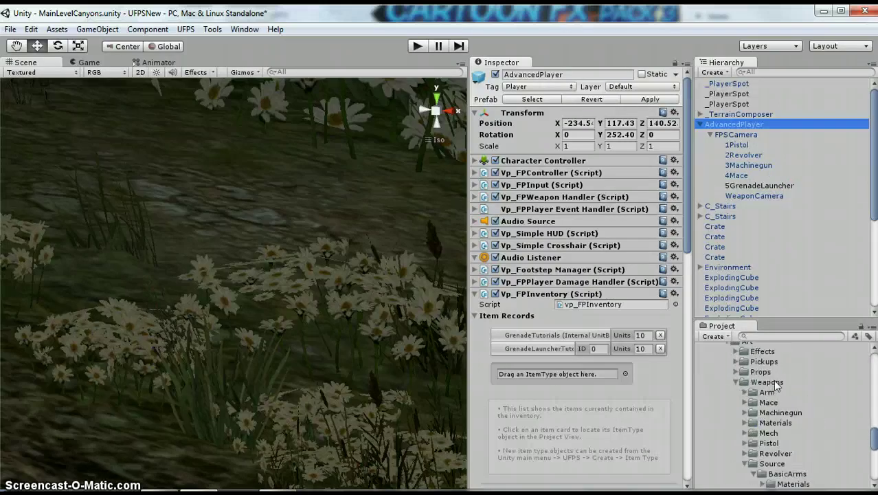
pyautogui.scroll(2, 747, 371)
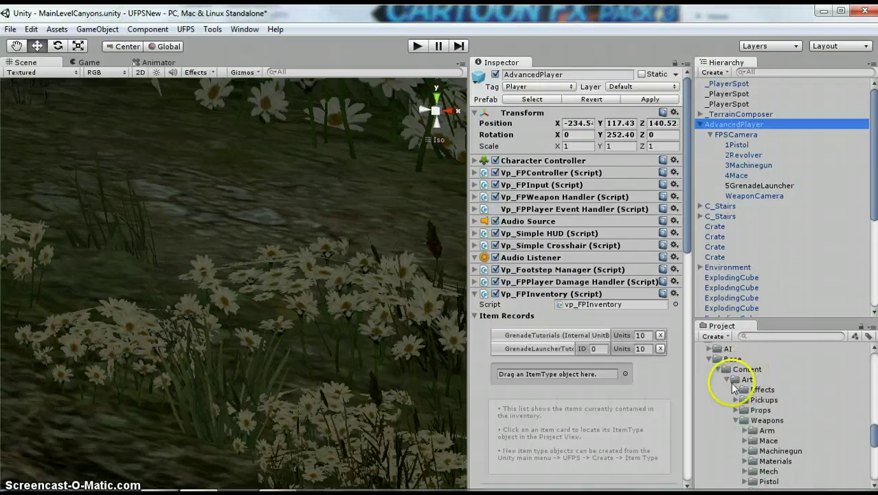
pyautogui.scroll(-10, 742, 384)
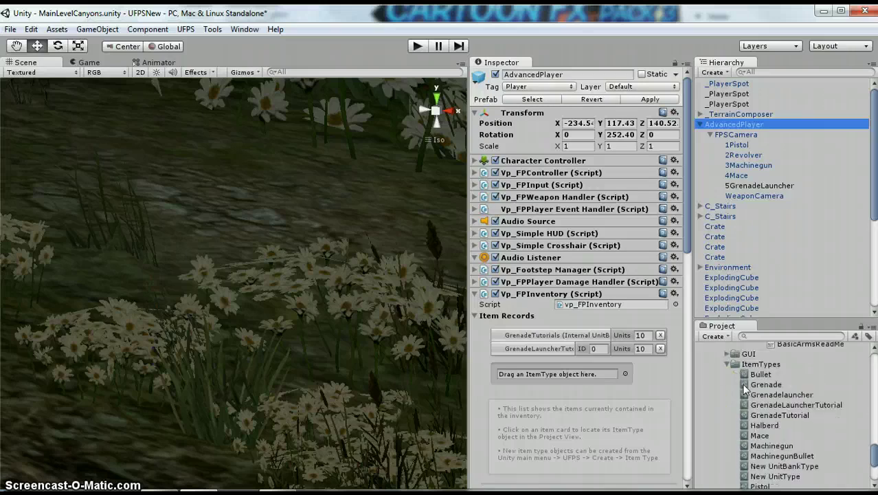
# Collapse ItemTypes and expand the Prefabs > Players folder in the Project panel.
pyautogui.click(727, 364)
pyautogui.click(727, 385)
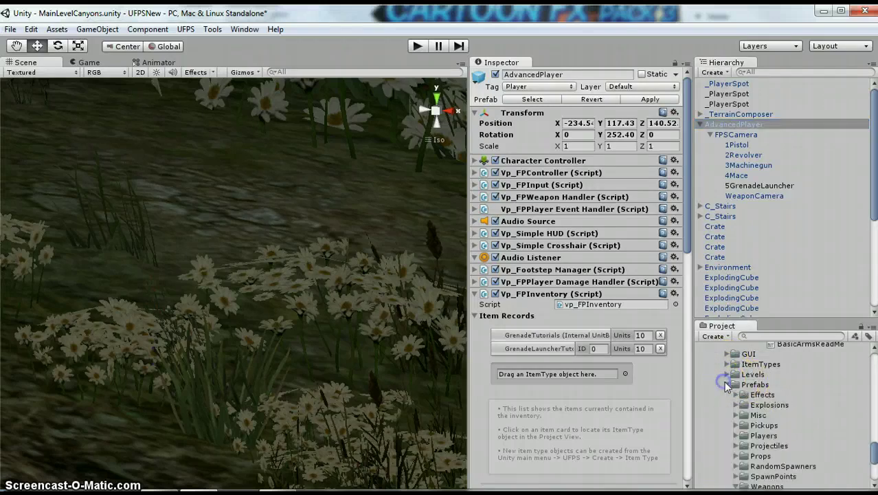
pyautogui.scroll(-4, 746, 405)
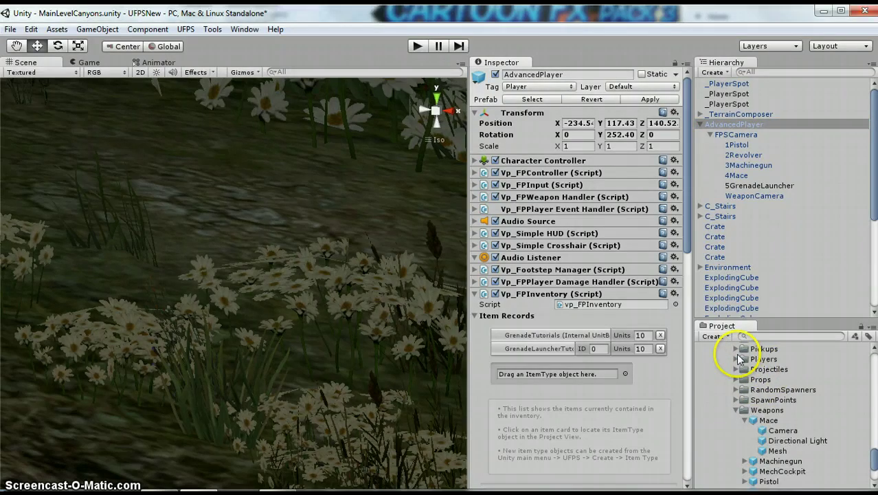
pyautogui.click(737, 359)
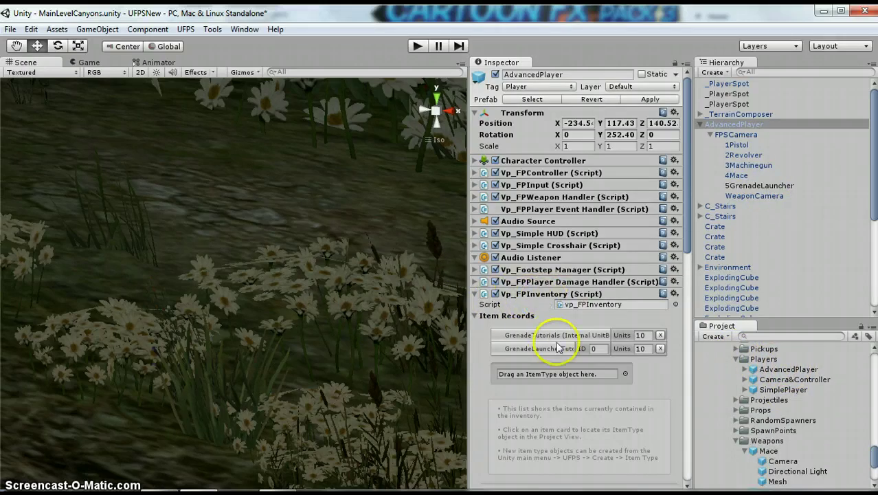
# Remove the GrenadeTutorials and GrenadeLauncherTutorial entries from the inventory's Item Records.
pyautogui.scroll(-3, 640, 355)
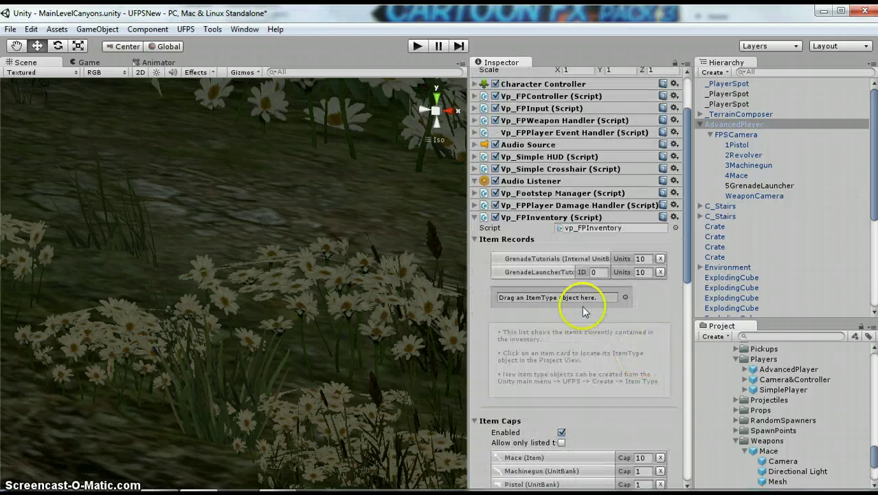
pyautogui.click(473, 239)
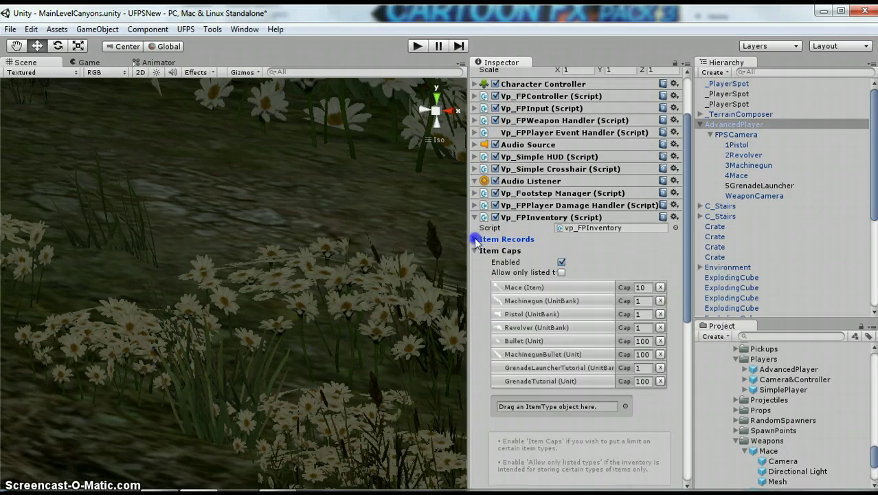
pyautogui.click(474, 238)
pyautogui.click(474, 239)
pyautogui.click(475, 250)
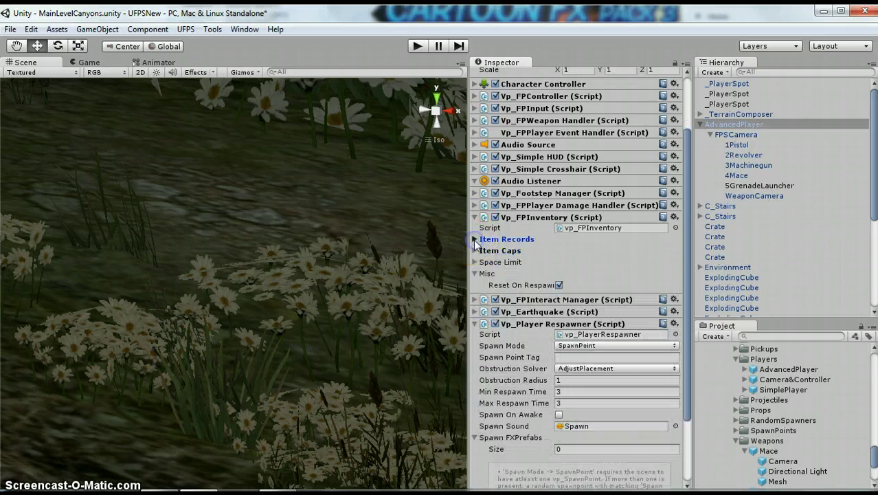
pyautogui.click(474, 238)
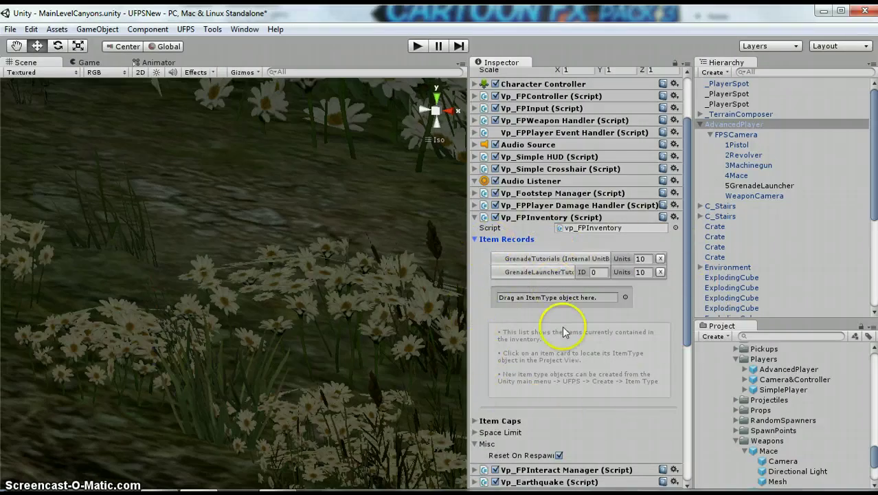
pyautogui.click(661, 261)
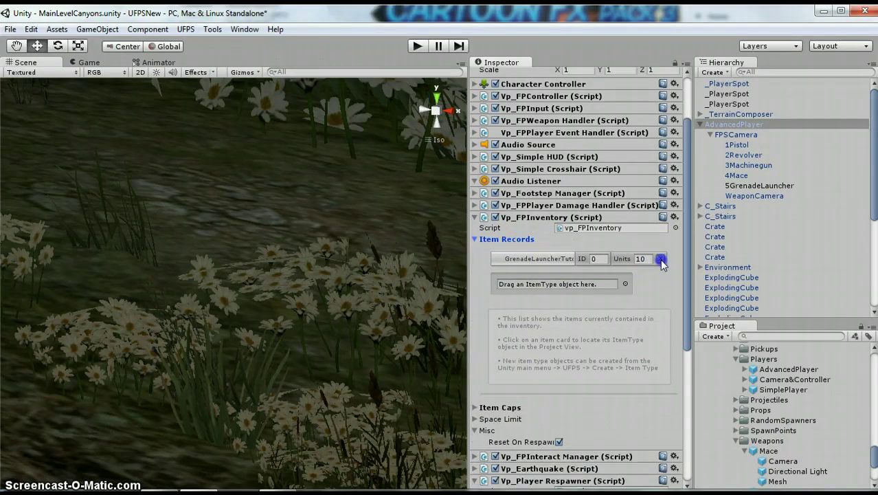
pyautogui.click(488, 257)
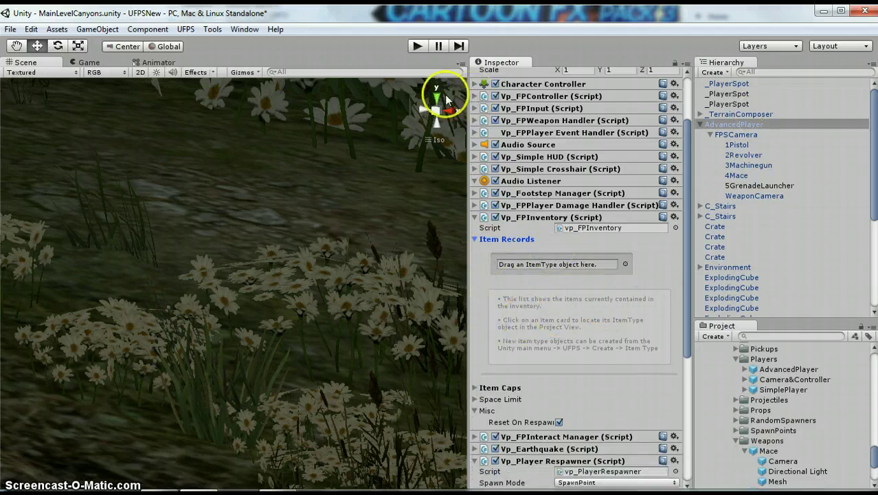
# Expand Item Caps and remove the grenade cap entry.
pyautogui.click(482, 389)
pyautogui.scroll(-3, 497, 393)
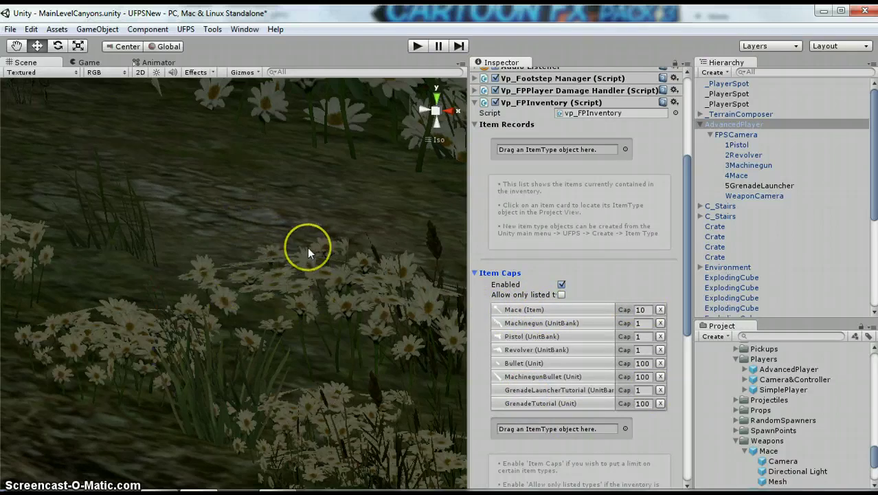
pyautogui.scroll(3, 607, 271)
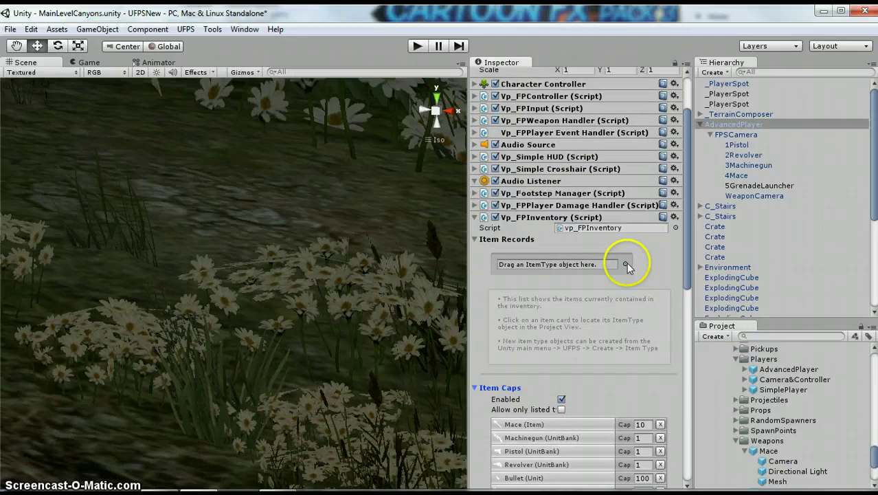
pyautogui.scroll(-4, 649, 340)
pyautogui.click(660, 353)
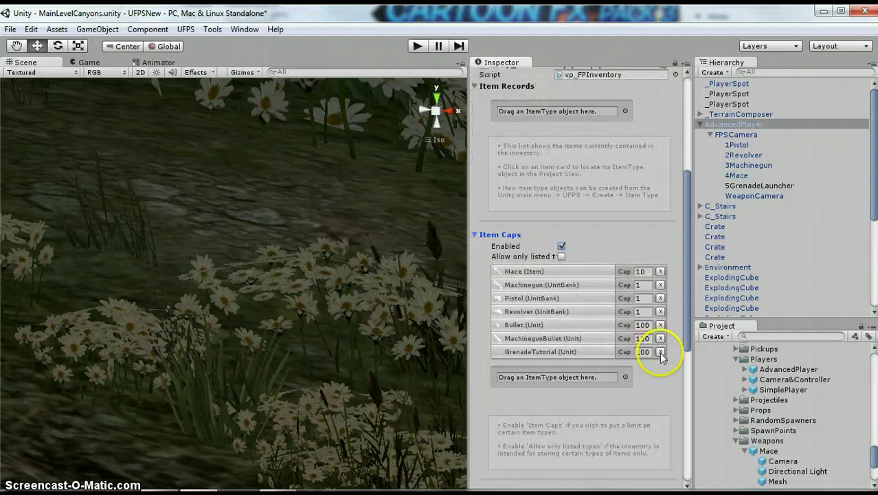
pyautogui.scroll(5, 525, 294)
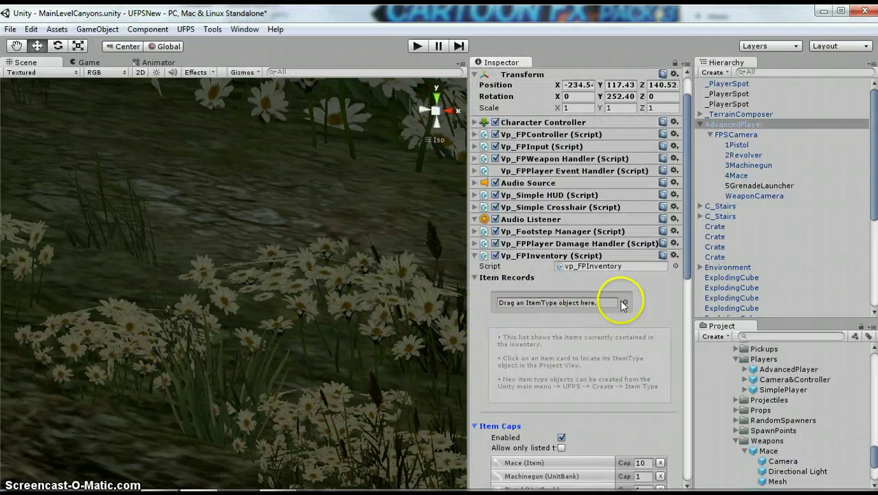
# Add GrenadeLauncherTutorial to the inventory's Item Records.
pyautogui.click(625, 302)
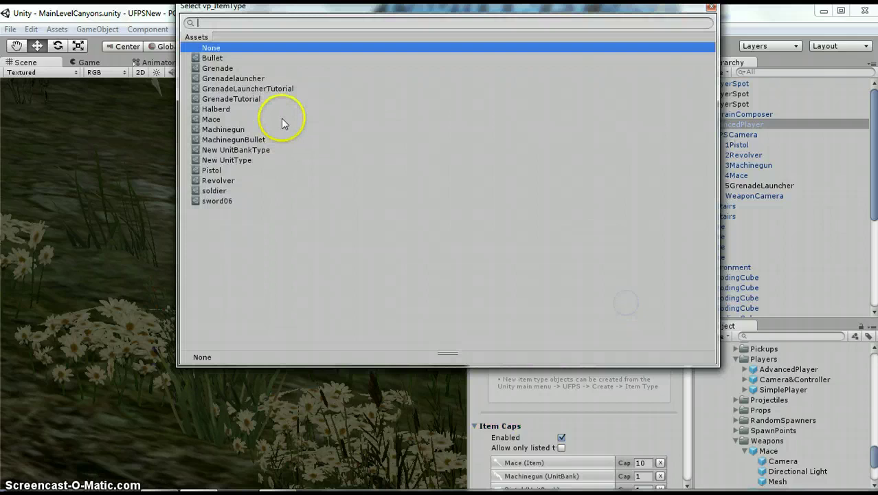
pyautogui.click(281, 89)
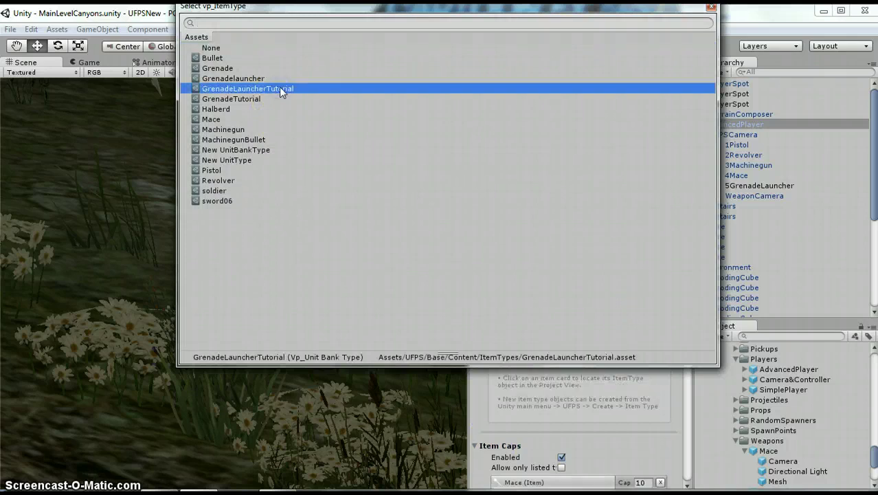
pyautogui.click(282, 89)
pyautogui.click(710, 9)
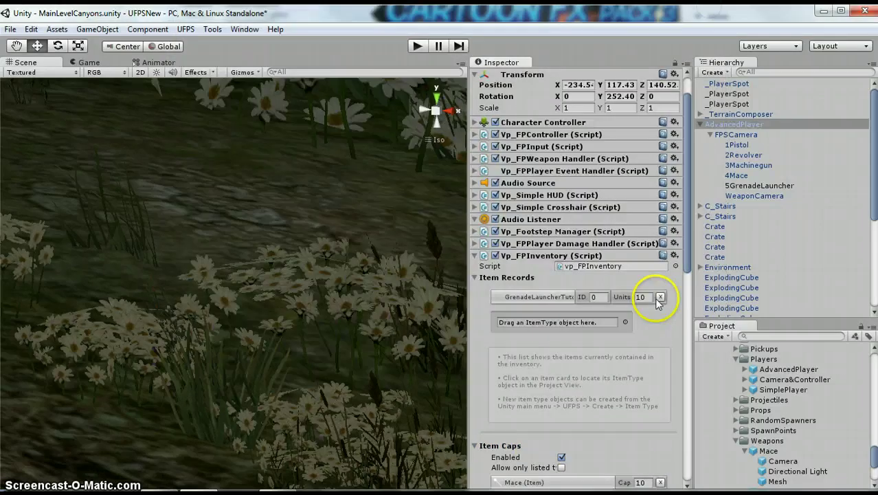
pyautogui.scroll(-5, 575, 313)
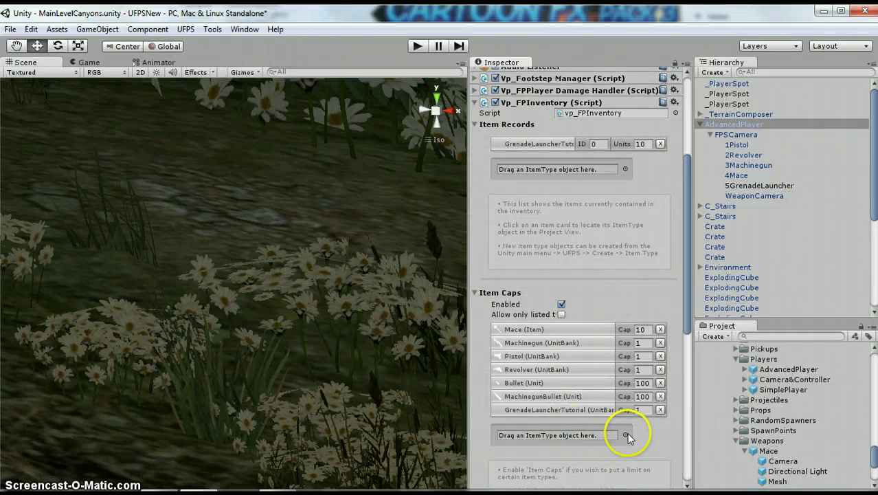
# Add GrenadeTutorial to the inventory's Item Caps.
pyautogui.click(625, 434)
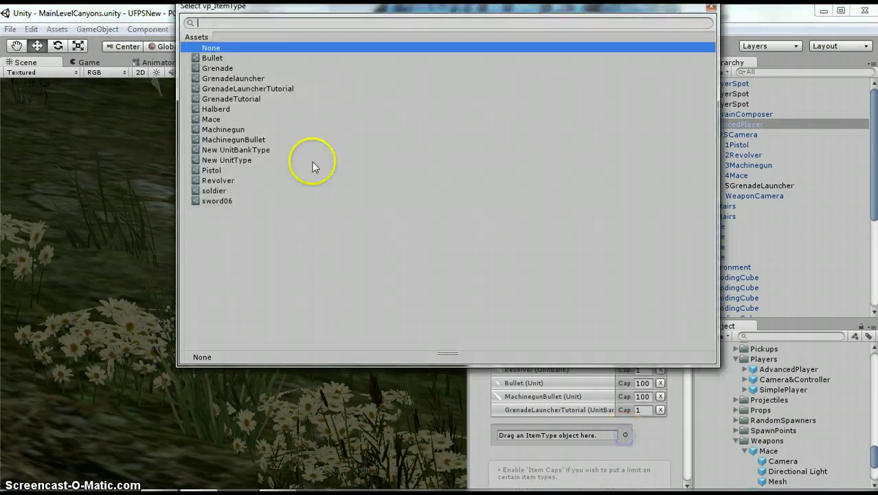
pyautogui.click(711, 8)
pyautogui.scroll(3, 589, 234)
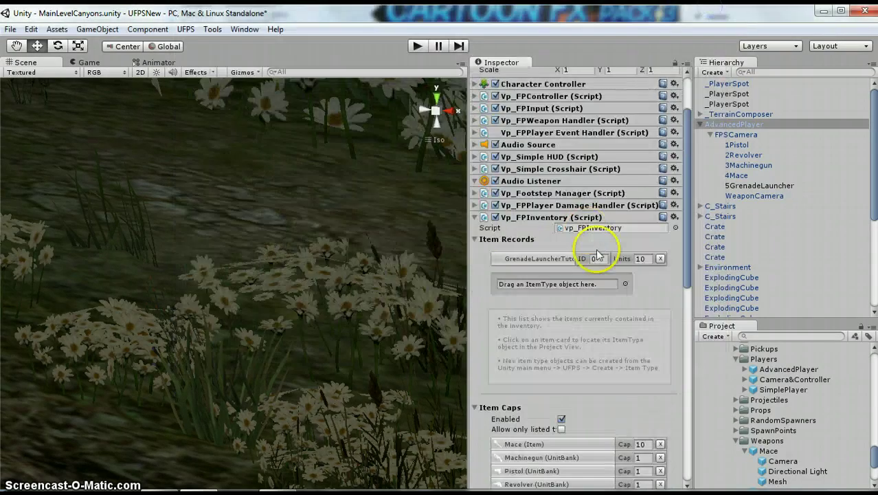
pyautogui.scroll(-5, 564, 265)
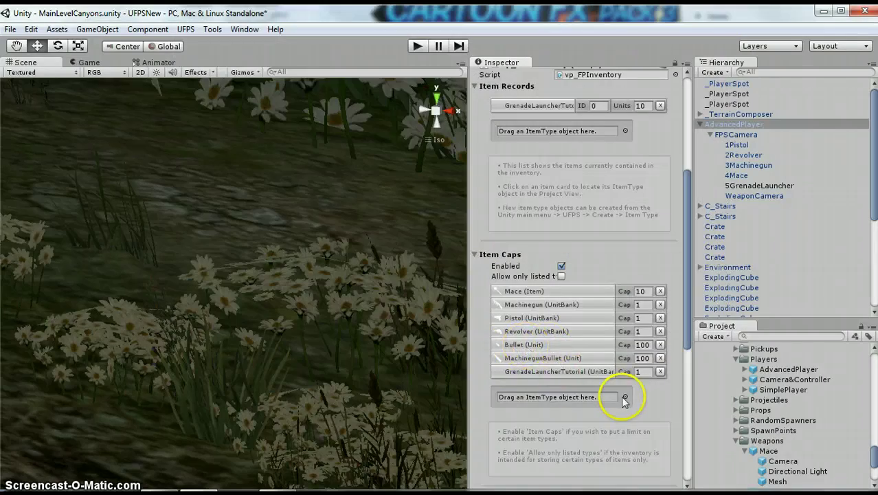
pyautogui.click(626, 396)
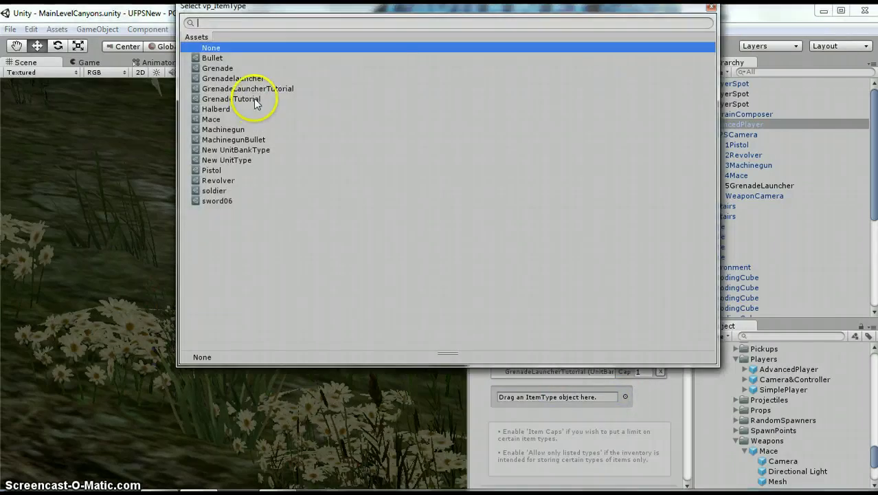
pyautogui.click(255, 100)
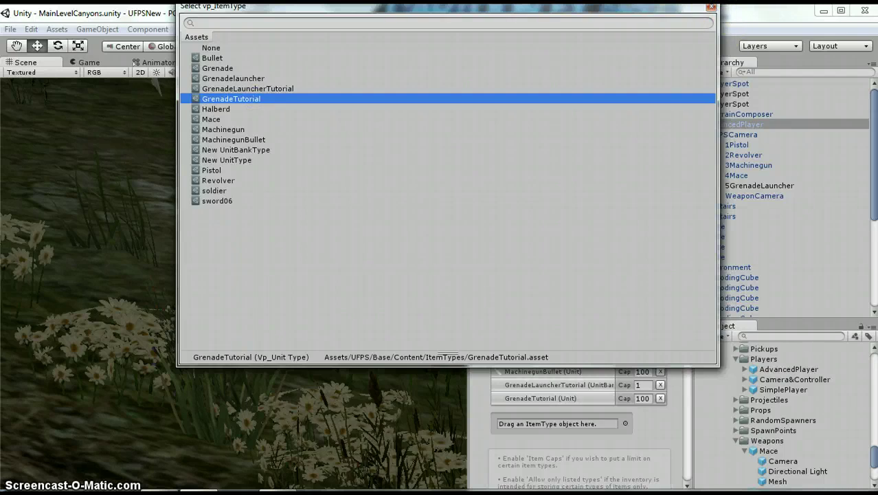
pyautogui.click(711, 9)
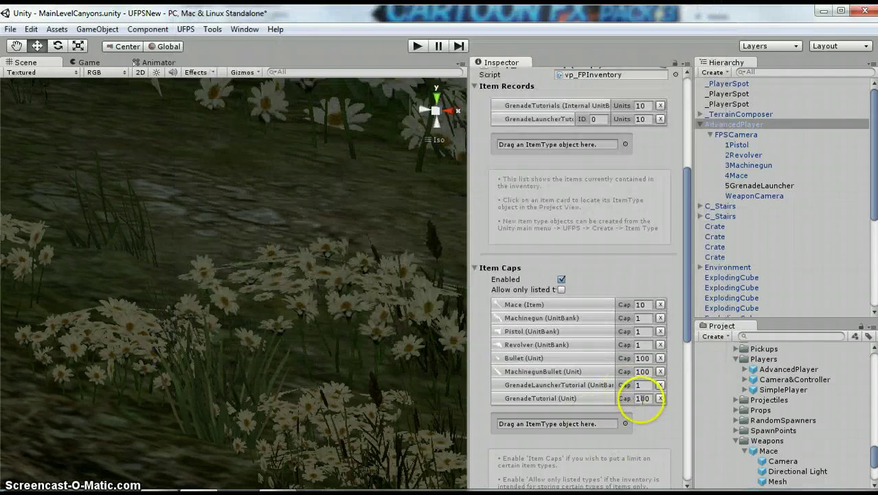
pyautogui.scroll(-2, 646, 399)
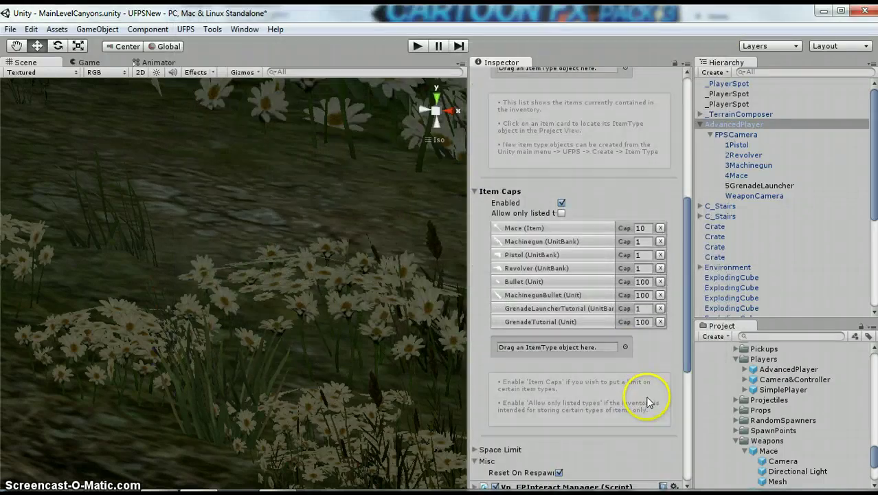
pyautogui.scroll(2, 647, 358)
pyautogui.scroll(-1, 562, 212)
pyautogui.scroll(-4, 562, 217)
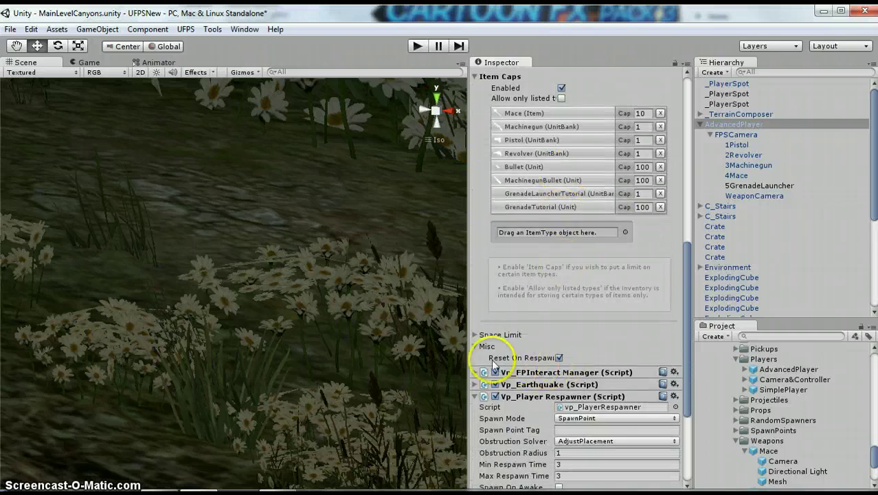
pyautogui.click(474, 345)
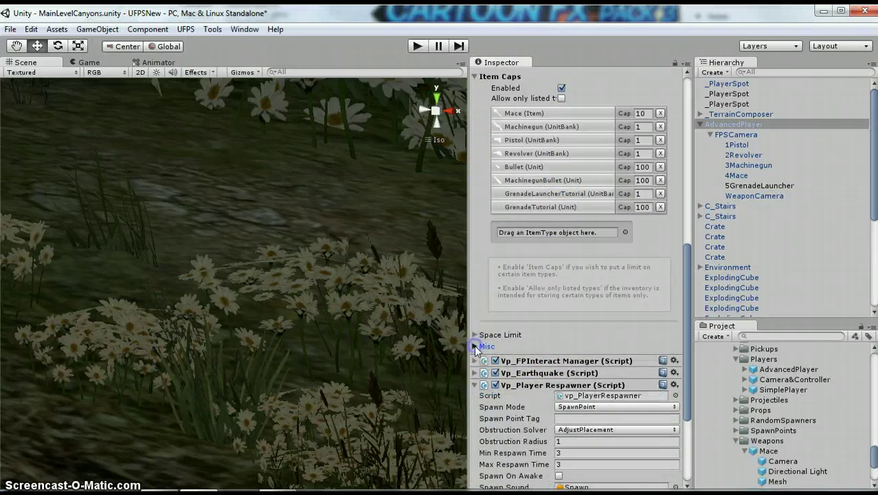
pyautogui.click(474, 345)
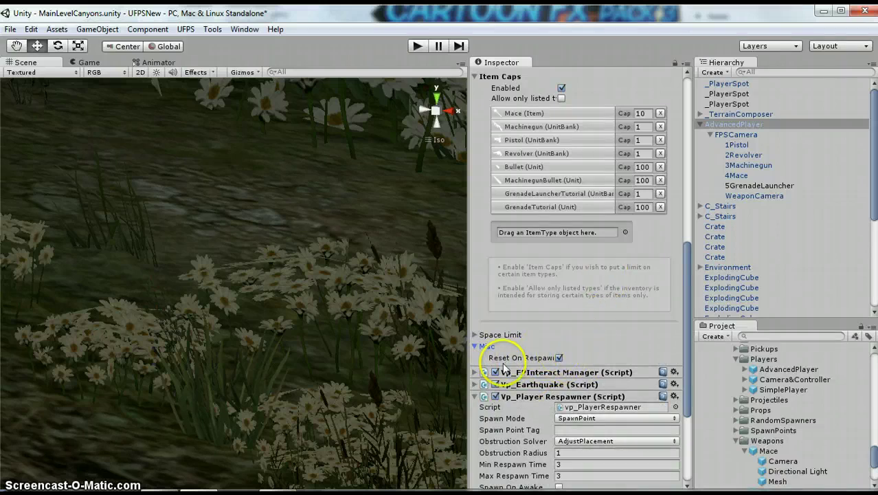
pyautogui.scroll(-5, 584, 304)
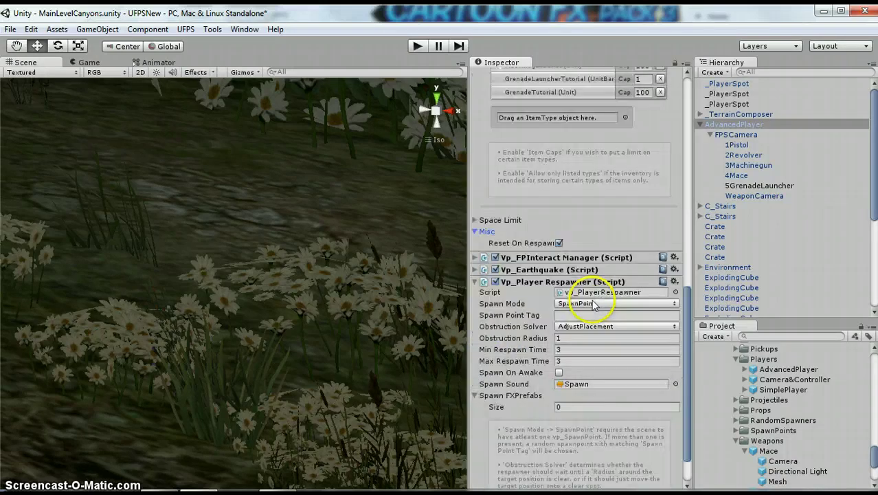
pyautogui.scroll(10, 614, 249)
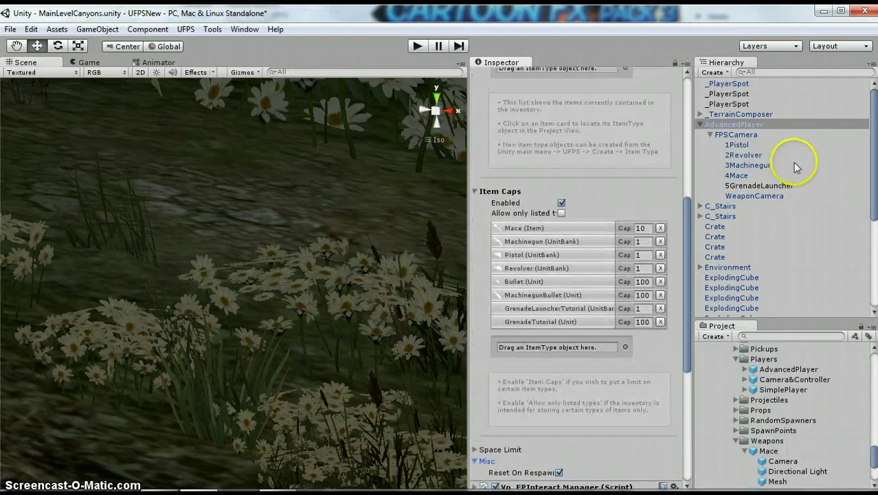
# Inspect 2Revolver, then select 5GrenadeLauncher and expand its Vp_Item Identifier.
pyautogui.click(745, 155)
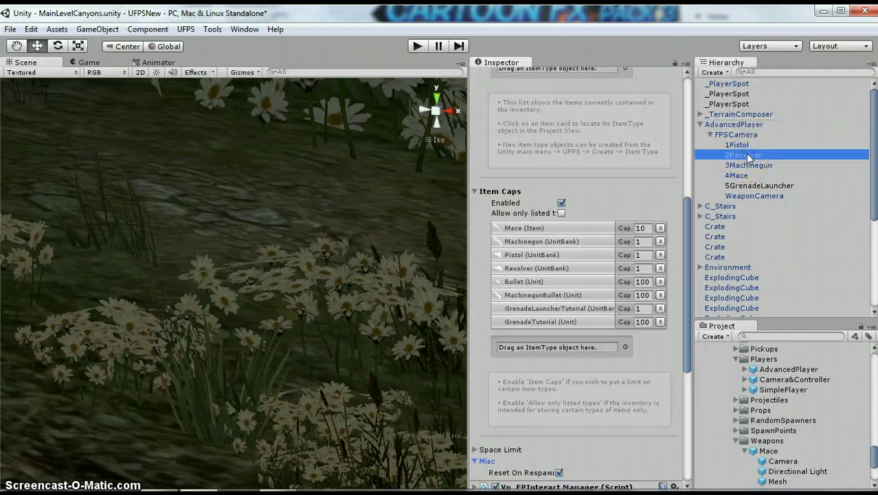
pyautogui.scroll(8, 584, 224)
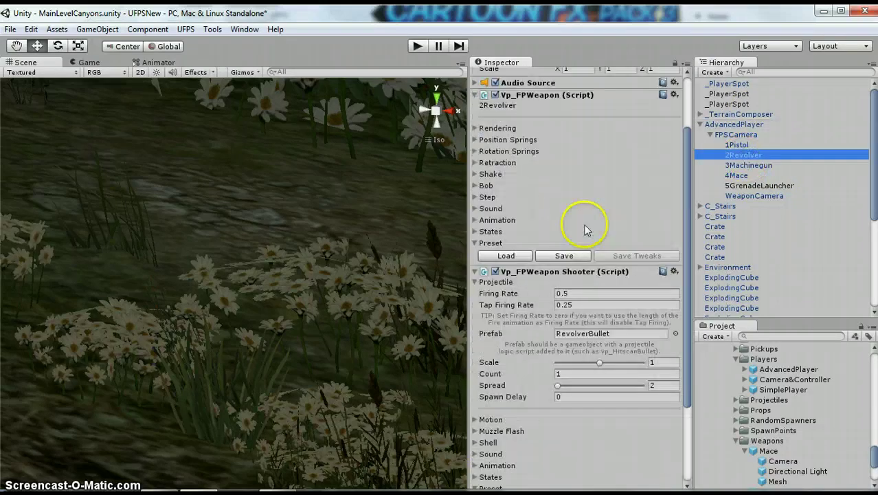
pyautogui.click(789, 187)
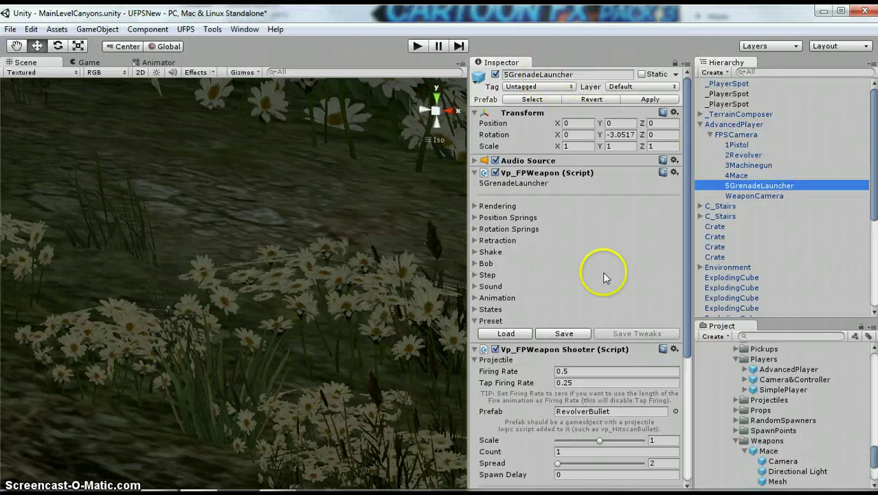
pyautogui.scroll(-5, 605, 278)
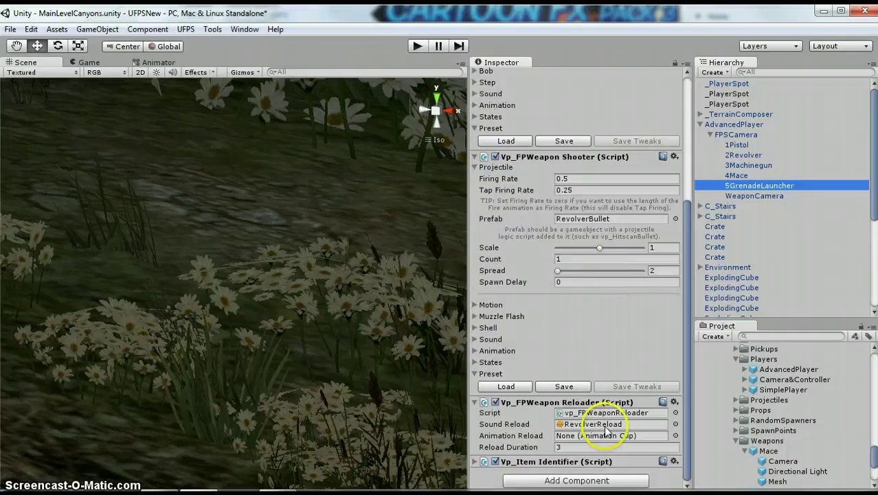
pyautogui.click(474, 465)
pyautogui.click(473, 465)
pyautogui.scroll(-3, 551, 402)
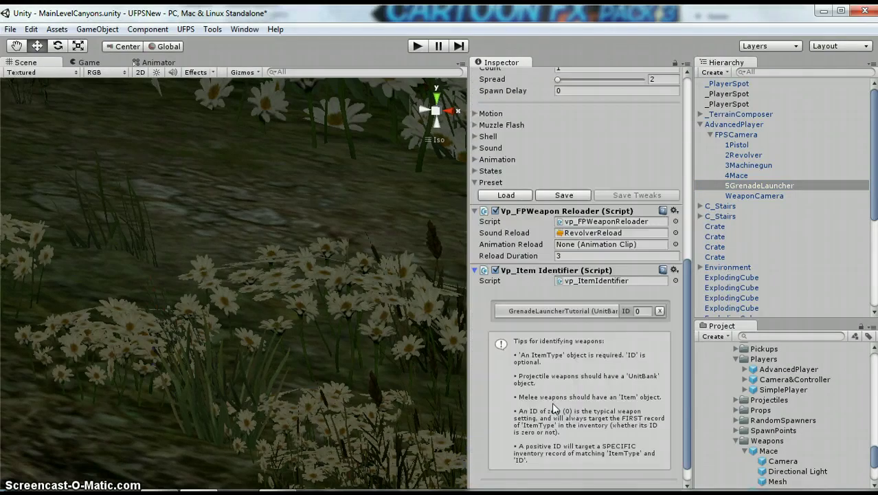
pyautogui.scroll(-1, 663, 269)
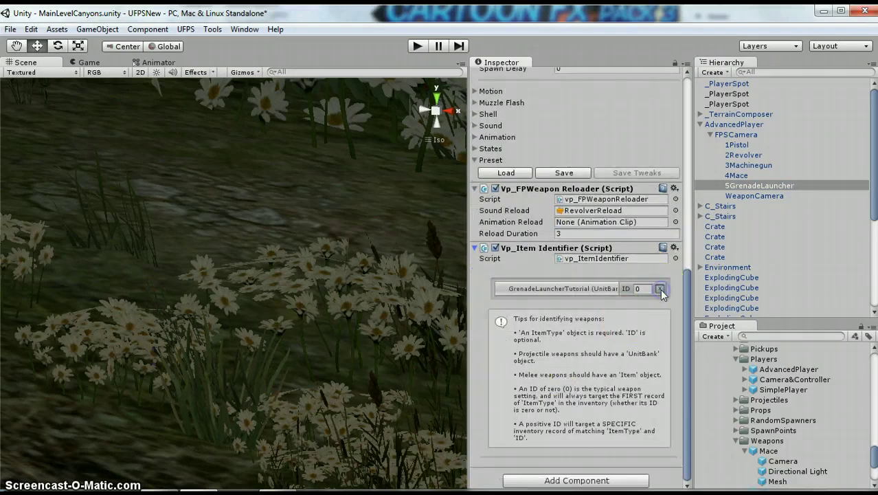
# Set the grenade launcher's identifier item type to GrenadeLauncherTutorial.
pyautogui.click(659, 289)
pyautogui.click(663, 289)
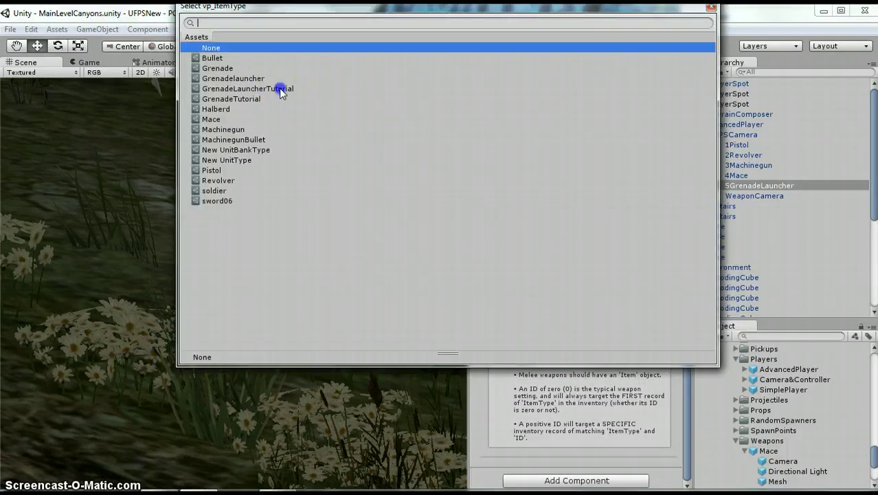
pyautogui.click(279, 88)
pyautogui.click(711, 8)
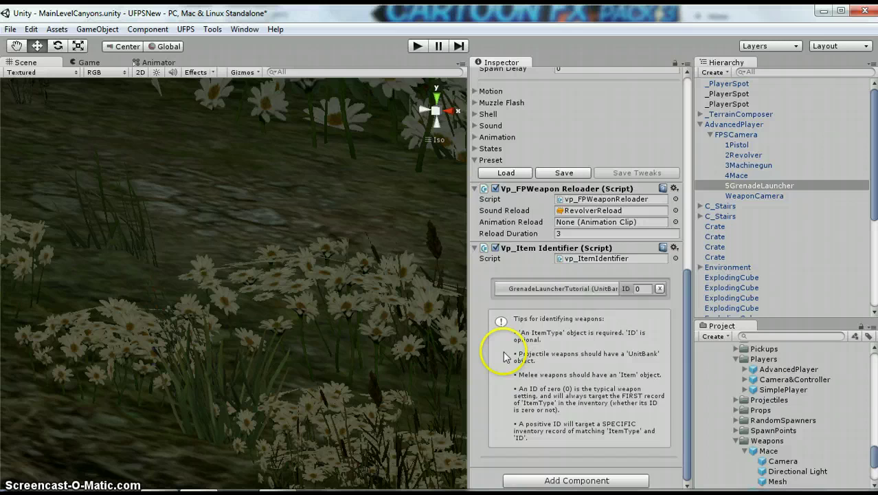
# Compare with 3Machinegun's identifier, then collapse 5GrenadeLauncher's identifier and return to Shooter settings.
pyautogui.click(768, 165)
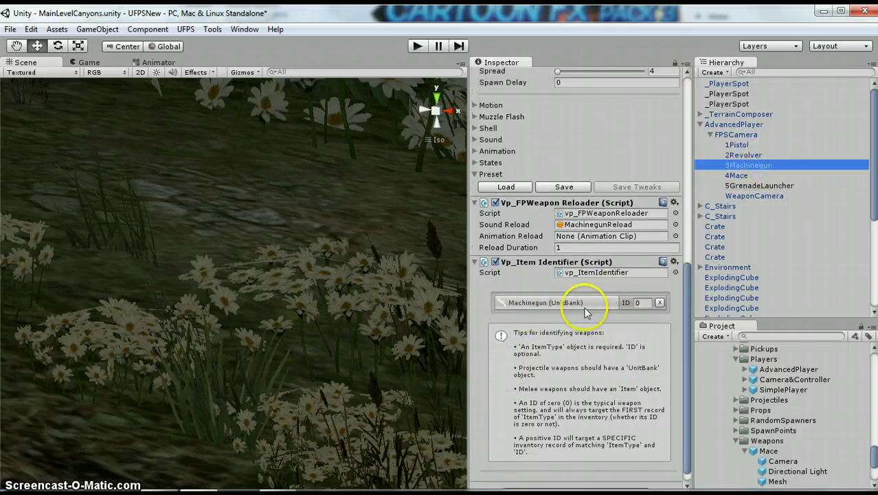
pyautogui.click(768, 187)
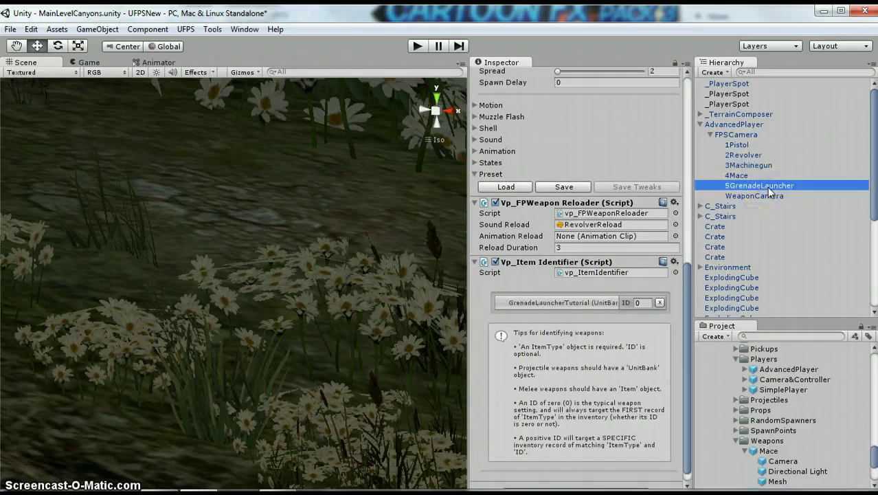
pyautogui.click(474, 262)
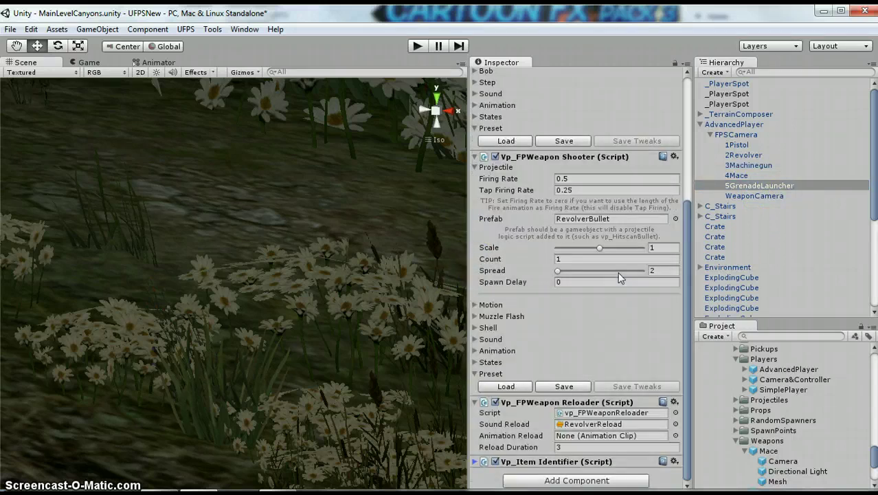
pyautogui.scroll(3, 618, 272)
pyautogui.scroll(4, 617, 272)
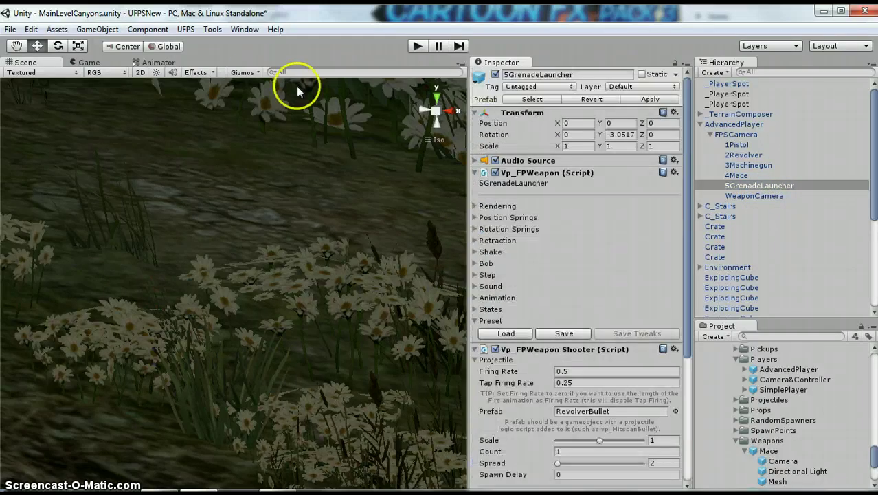
# Drag the FireBallProjectile prefab from _Weapons/_Projectiles into the Scene view.
pyautogui.scroll(5, 776, 428)
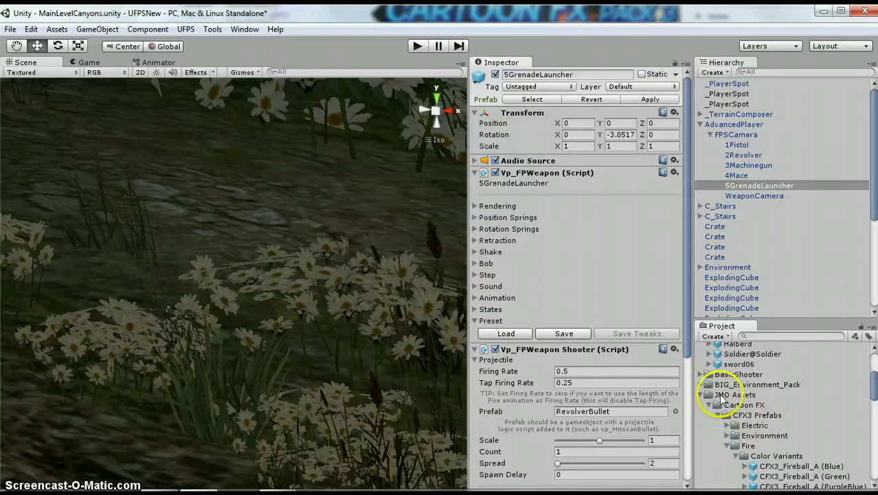
pyautogui.scroll(-3, 756, 433)
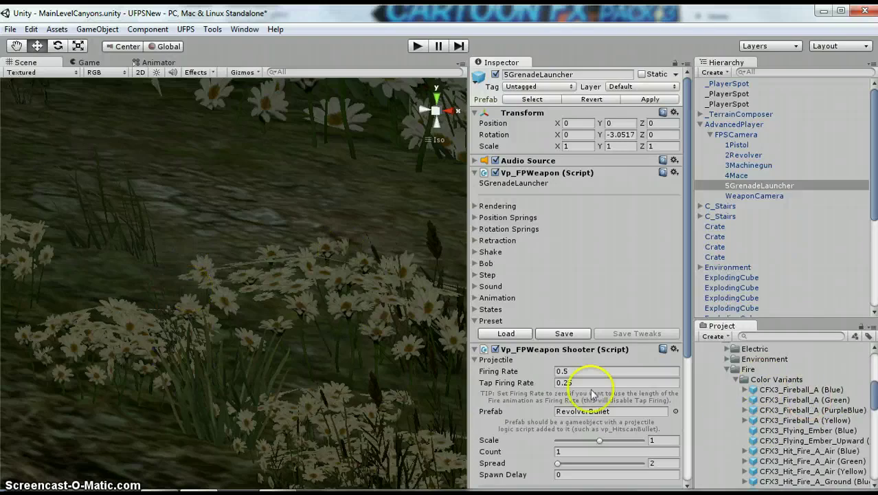
pyautogui.scroll(10, 799, 402)
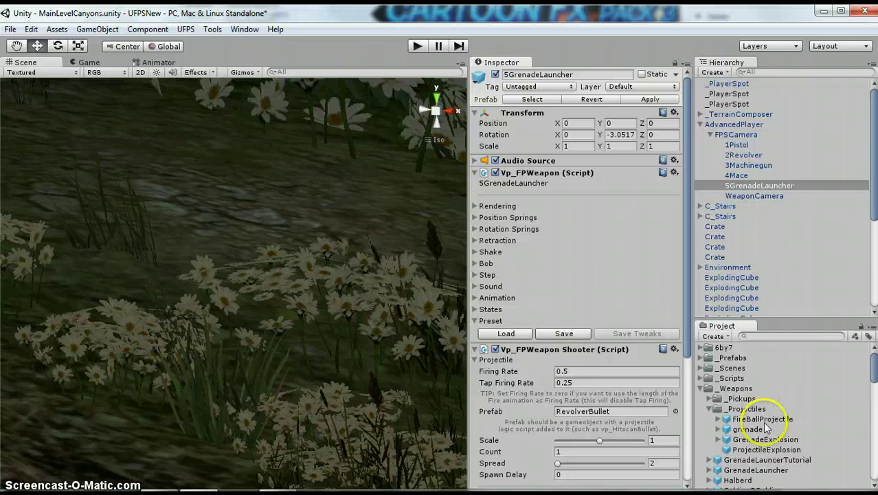
pyautogui.moveTo(739, 418); pyautogui.dragTo(427, 300)
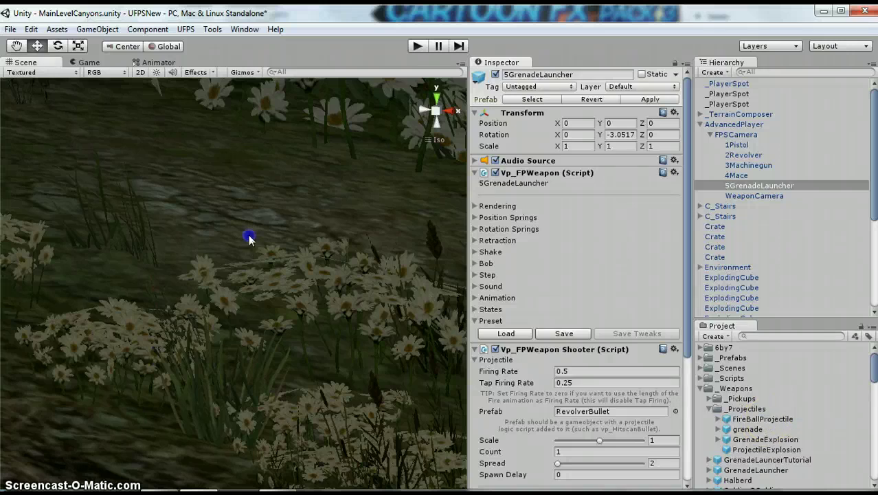
pyautogui.moveTo(249, 237); pyautogui.dragTo(237, 180)
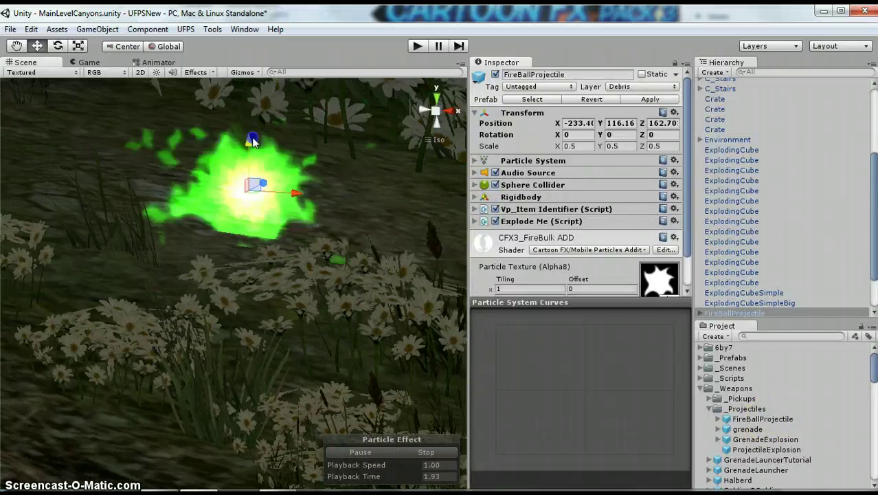
# Move the FireBallProjectile to a new spot (Z 161.64) and orbit the view around it.
pyautogui.scroll(3, 279, 146)
pyautogui.click(368, 110)
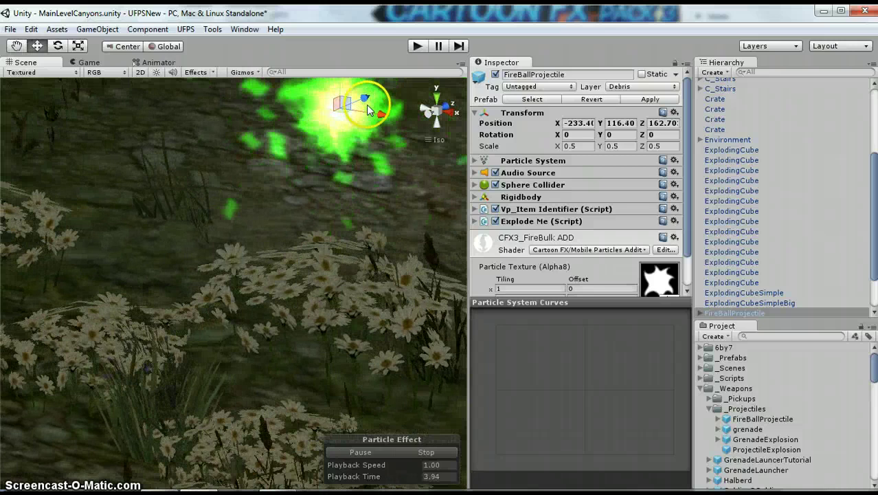
pyautogui.moveTo(369, 110); pyautogui.dragTo(189, 225)
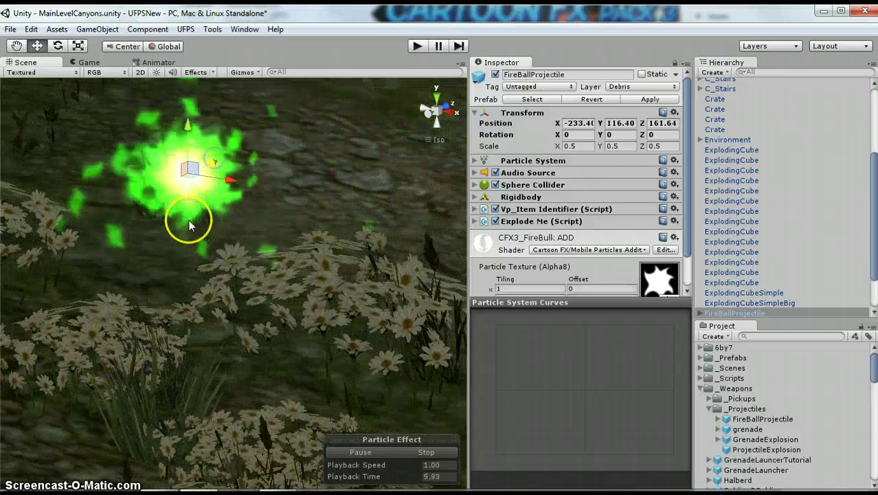
pyautogui.moveTo(188, 225); pyautogui.dragTo(354, 219, button='right')
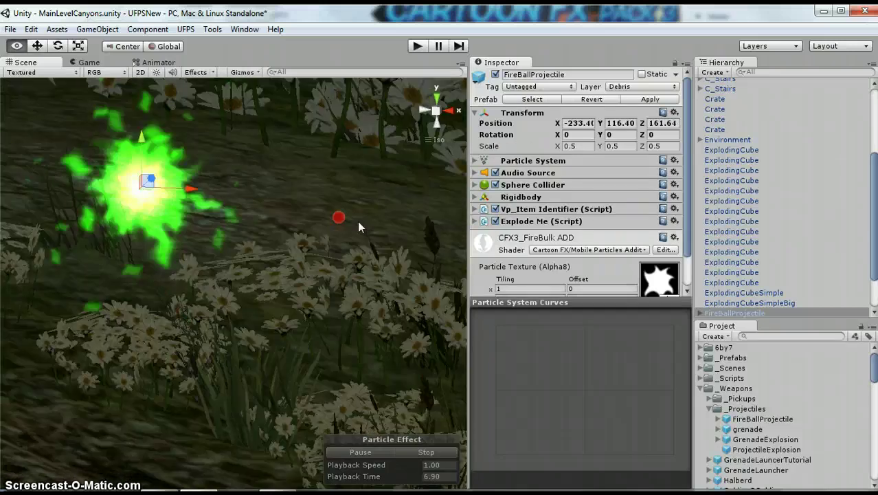
# Review the fireball's Particle System, Audio Source and Sphere Collider settings.
pyautogui.click(475, 162)
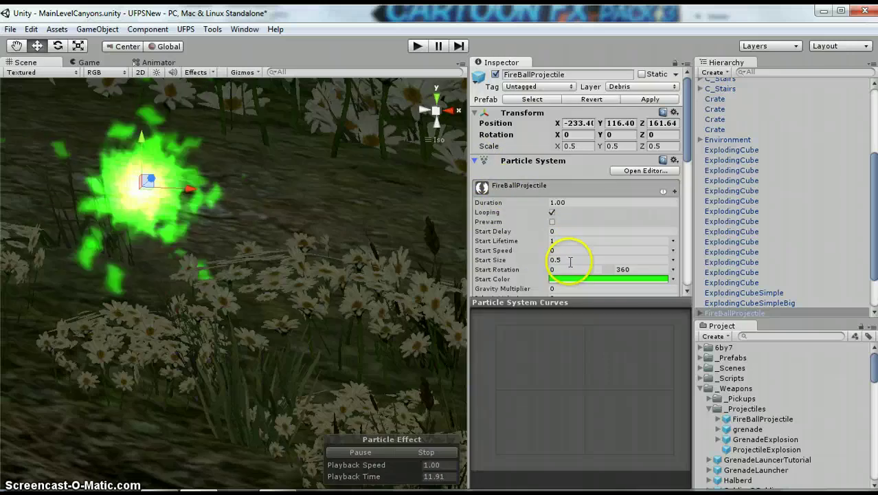
pyautogui.click(475, 160)
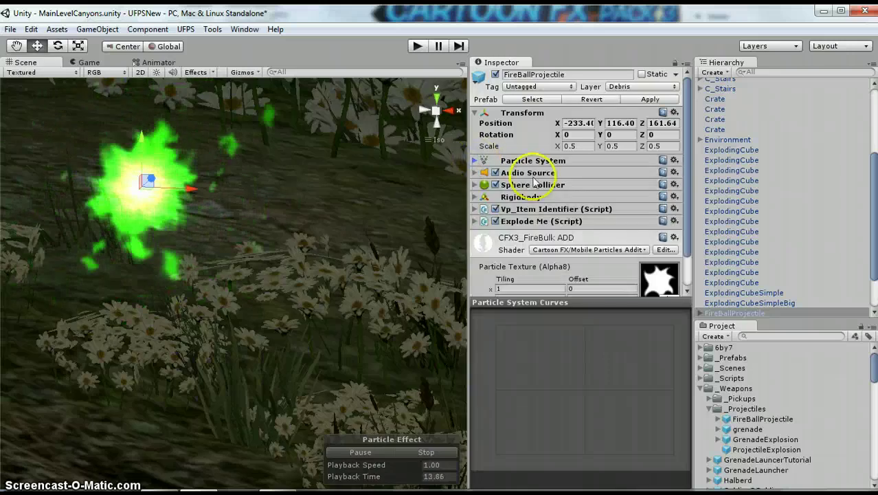
pyautogui.click(474, 172)
pyautogui.click(475, 172)
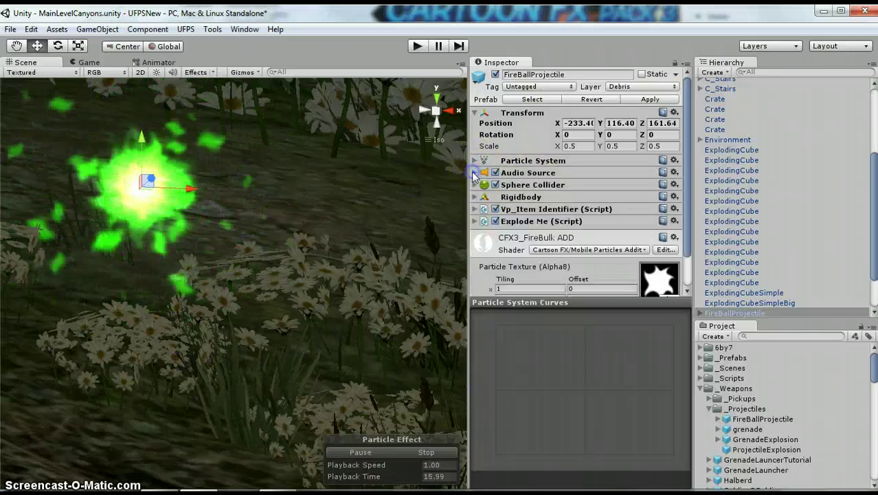
pyautogui.click(475, 184)
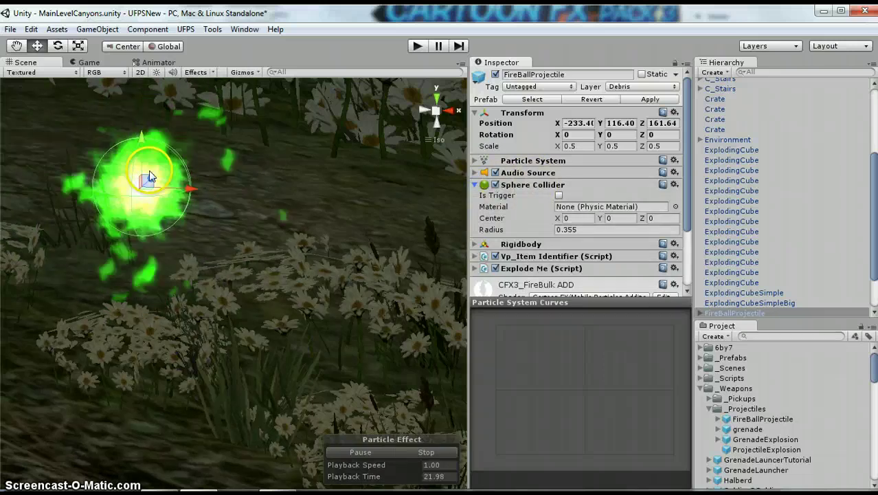
pyautogui.click(474, 186)
# Review the Rigidbody: mass 0.5, drag 0, angular drag 0.5, gravity on.
pyautogui.click(474, 197)
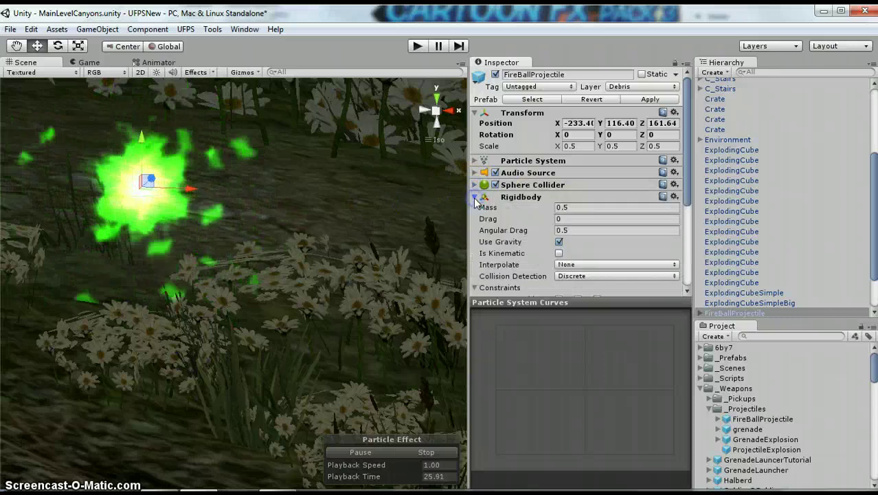
pyautogui.click(581, 207)
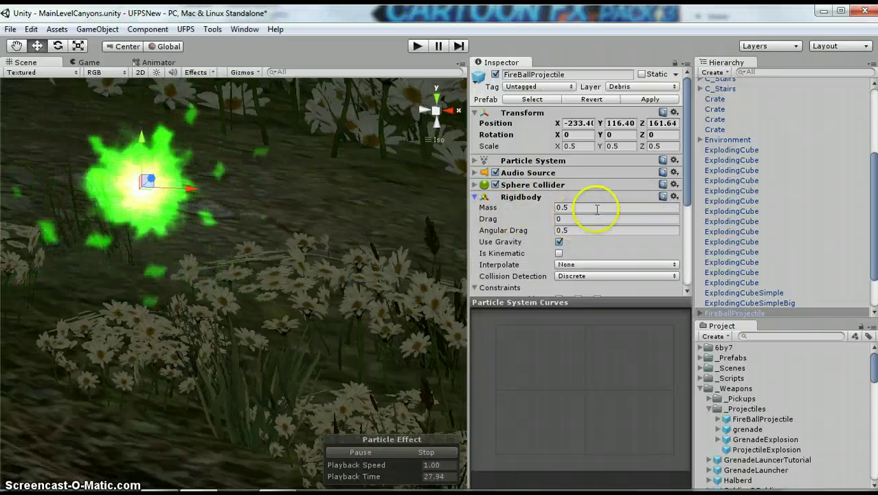
pyautogui.click(591, 230)
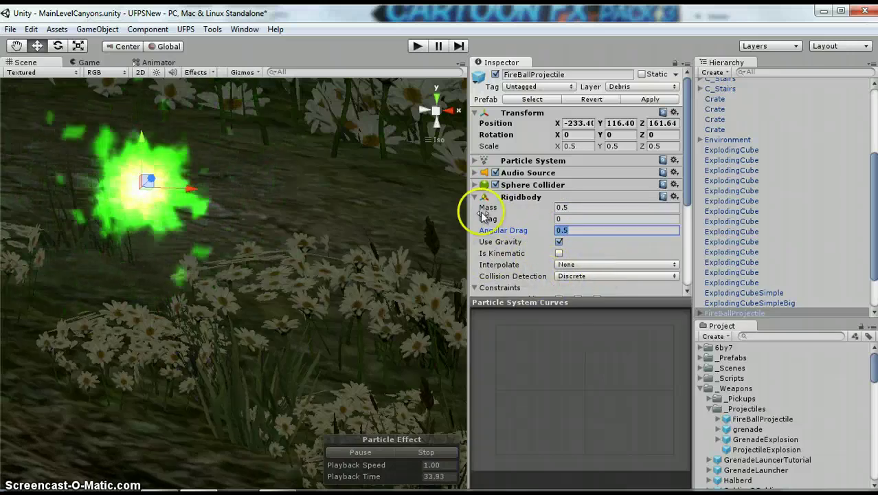
pyautogui.scroll(-3, 522, 220)
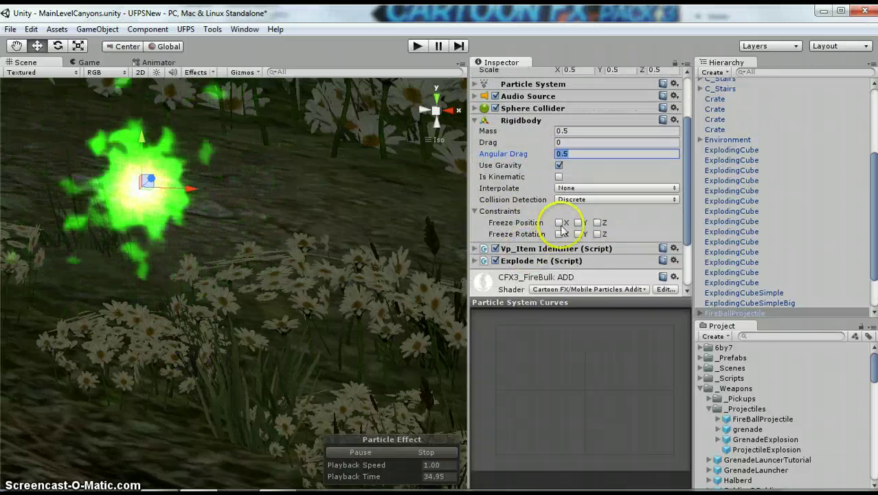
pyautogui.click(475, 120)
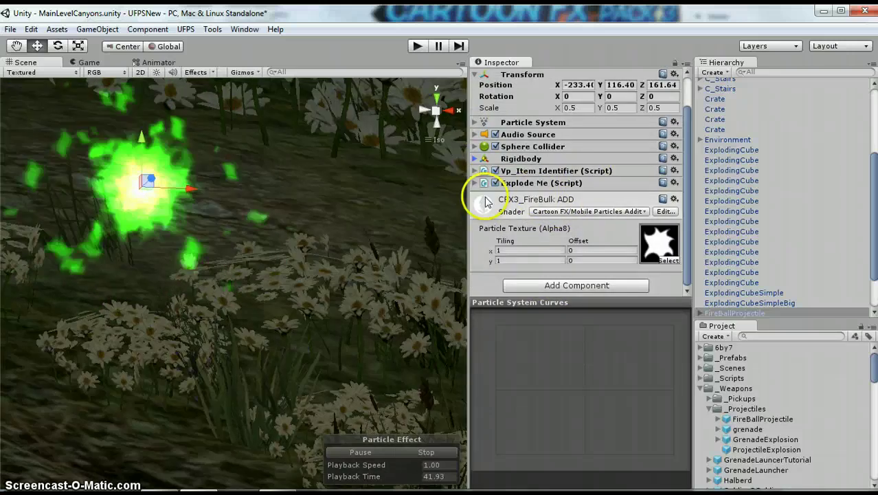
# Check the item identifier and browse the script components list without adding any.
pyautogui.click(475, 171)
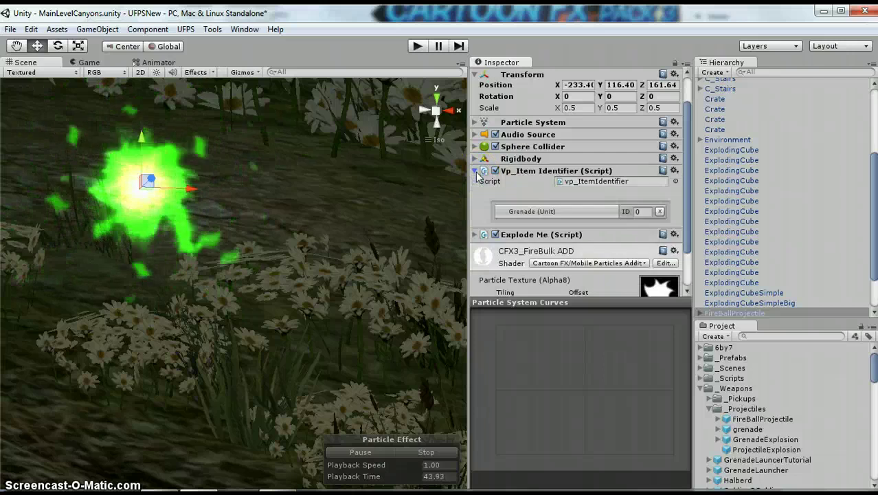
pyautogui.click(476, 170)
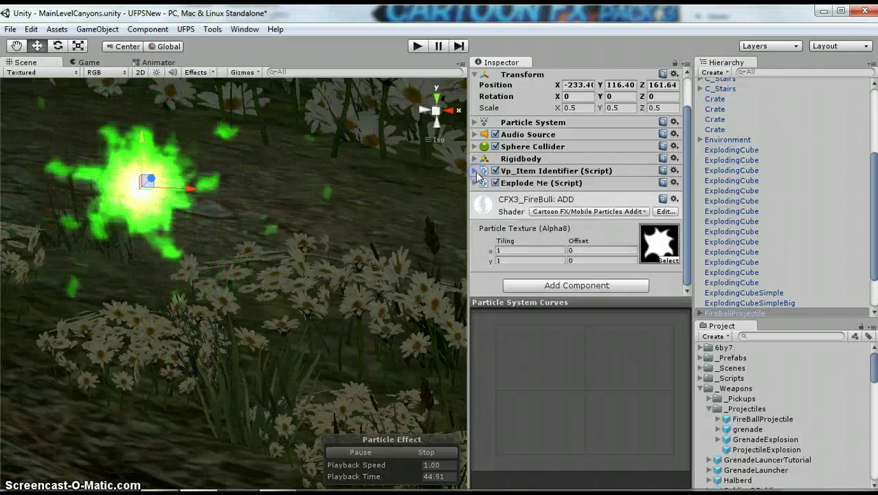
pyautogui.click(571, 285)
pyautogui.click(549, 226)
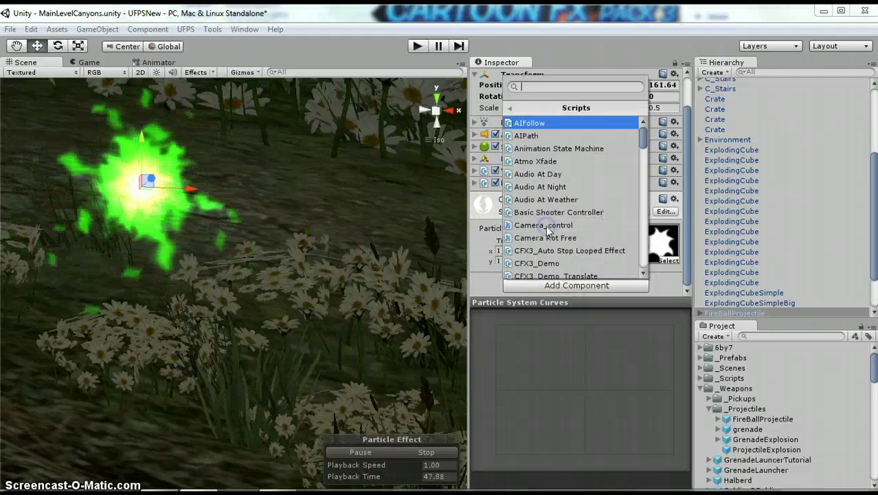
pyautogui.scroll(-10, 577, 199)
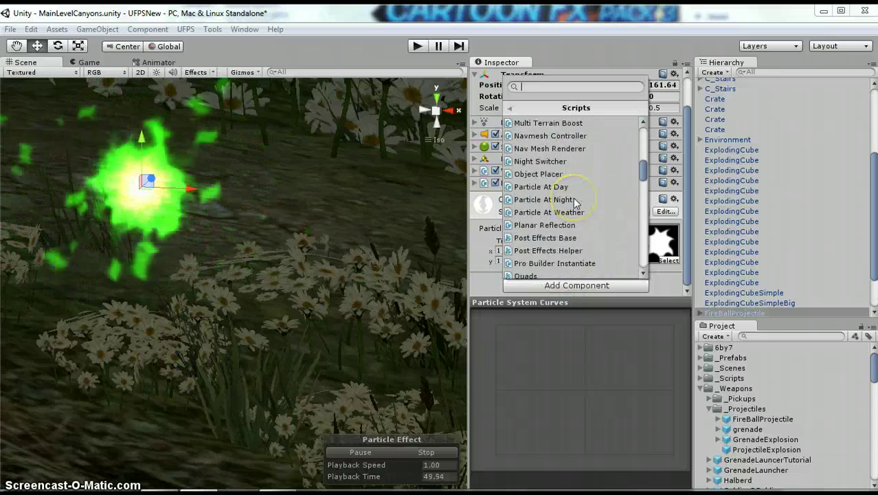
pyautogui.scroll(-20, 574, 200)
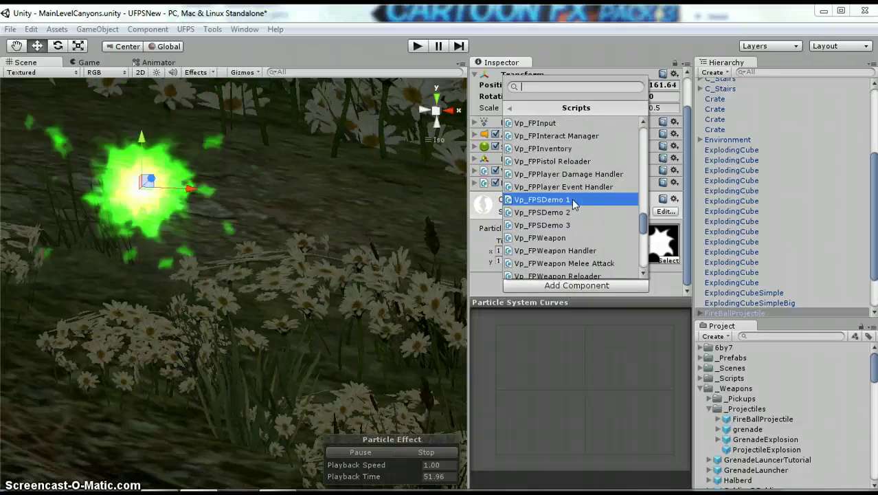
pyautogui.scroll(-4, 574, 202)
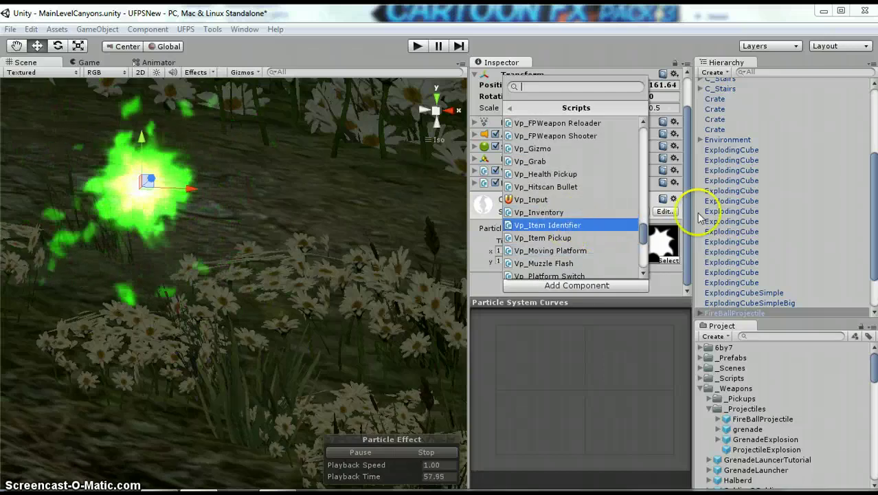
pyautogui.press('Return')
# Change the Vp_Item Identifier's item type from Grenade to GrenadeTutorial.
pyautogui.click(476, 171)
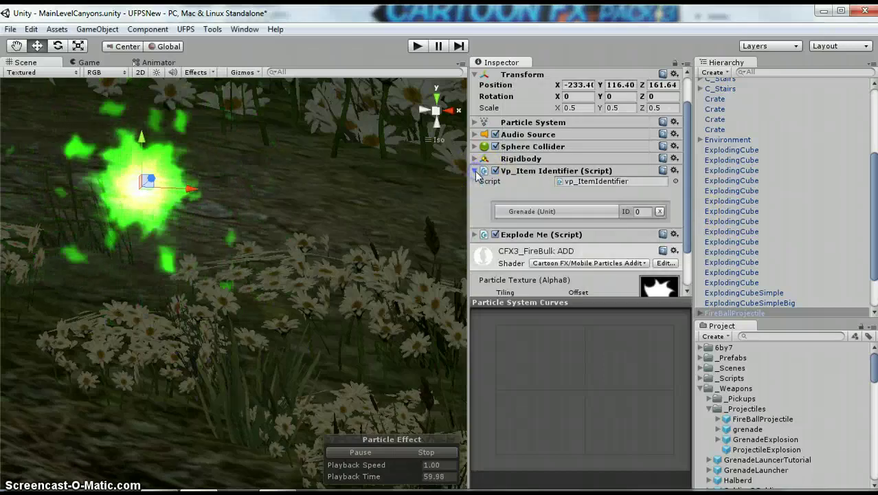
pyautogui.click(658, 212)
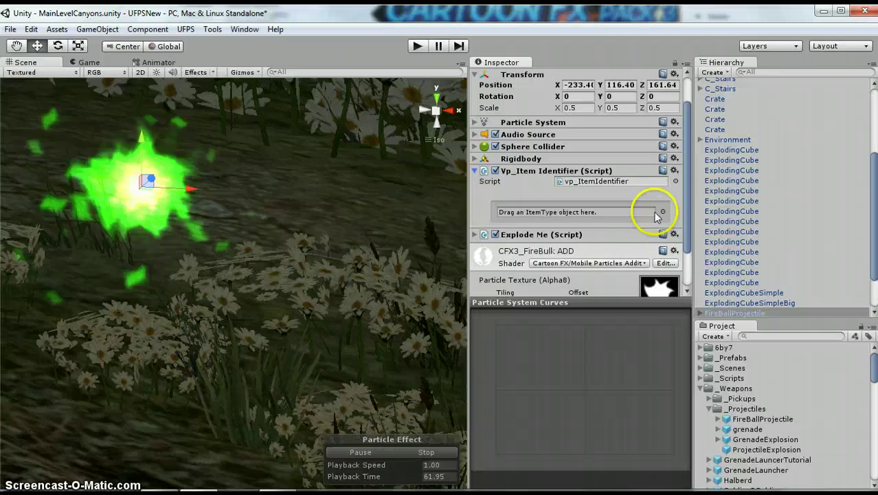
pyautogui.click(663, 213)
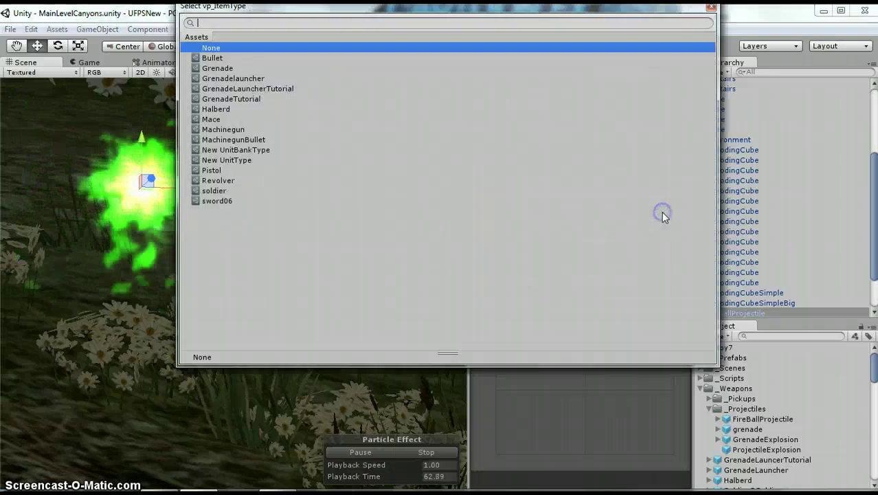
pyautogui.click(227, 99)
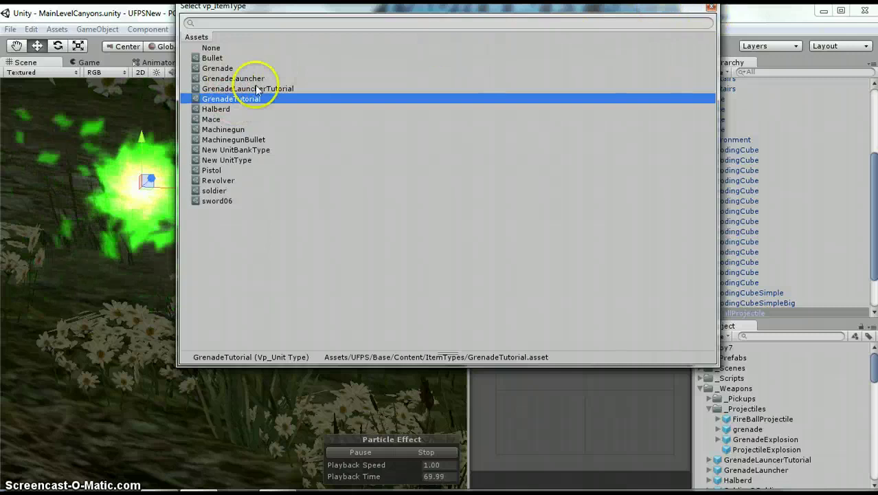
pyautogui.click(711, 9)
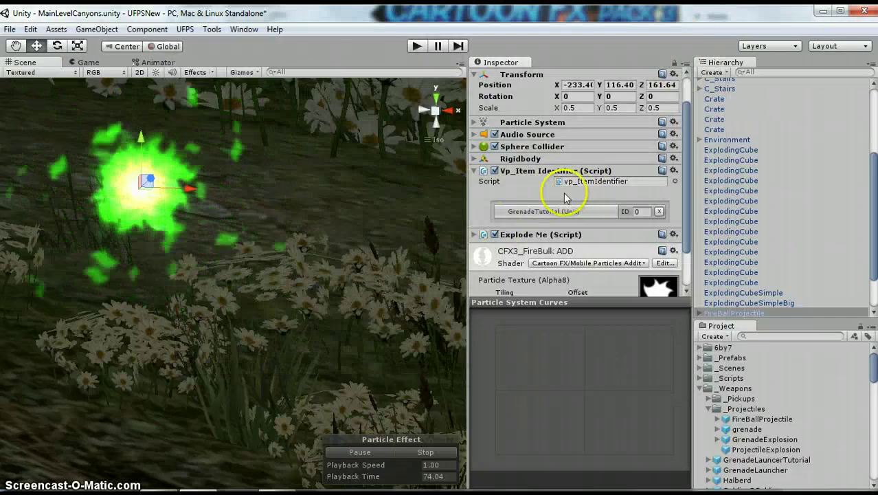
# Collapse the identifier and CFX3_FireBall material, revealing Explode Me's CubeExplosionBig prefab.
pyautogui.click(473, 171)
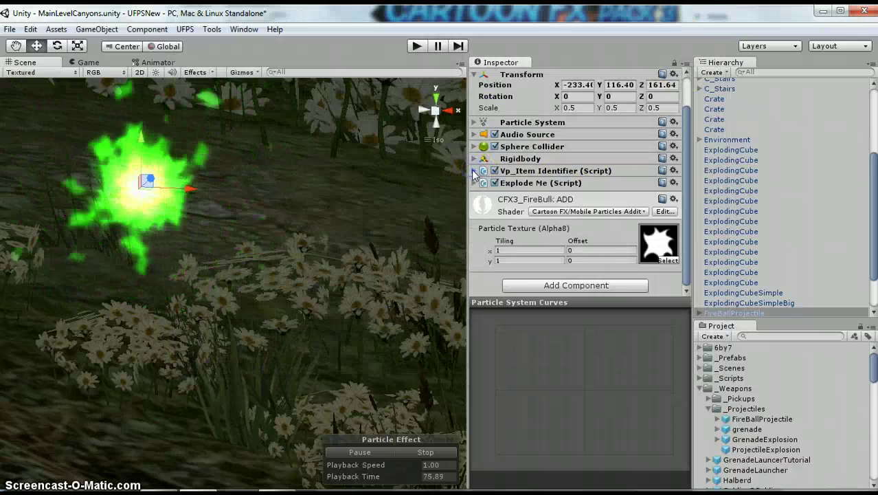
pyautogui.click(483, 203)
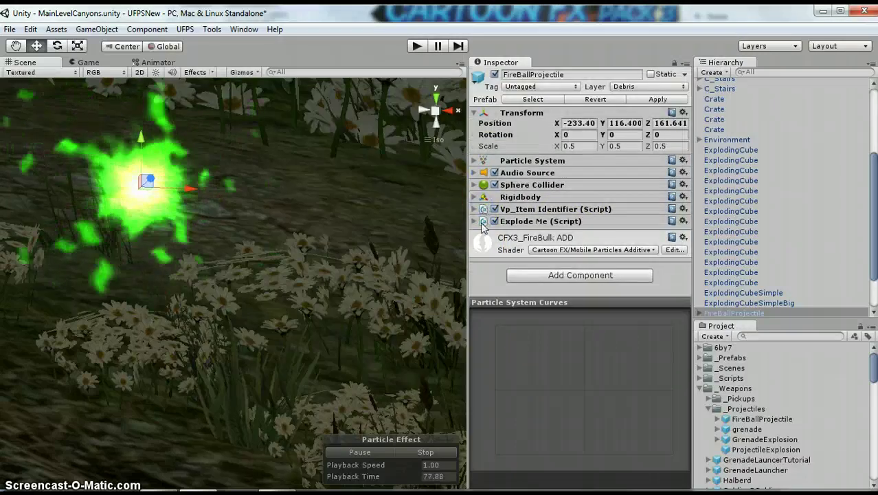
pyautogui.click(473, 226)
pyautogui.scroll(-3, 476, 217)
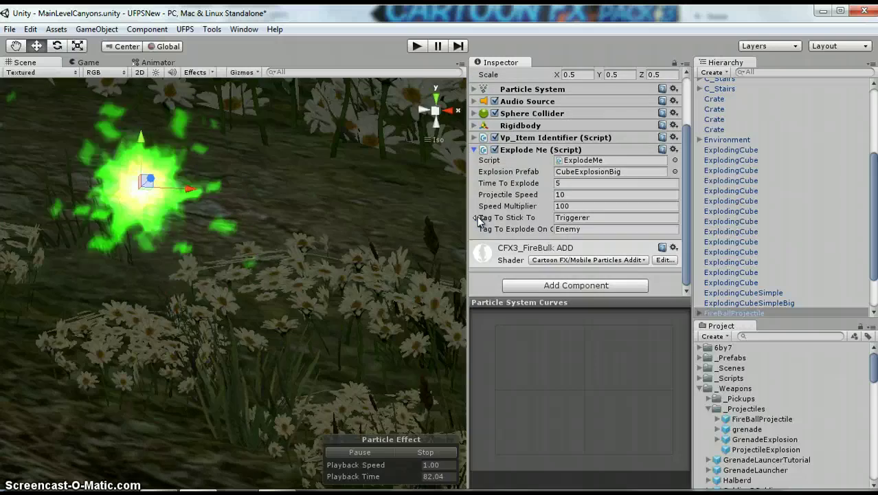
pyautogui.click(598, 172)
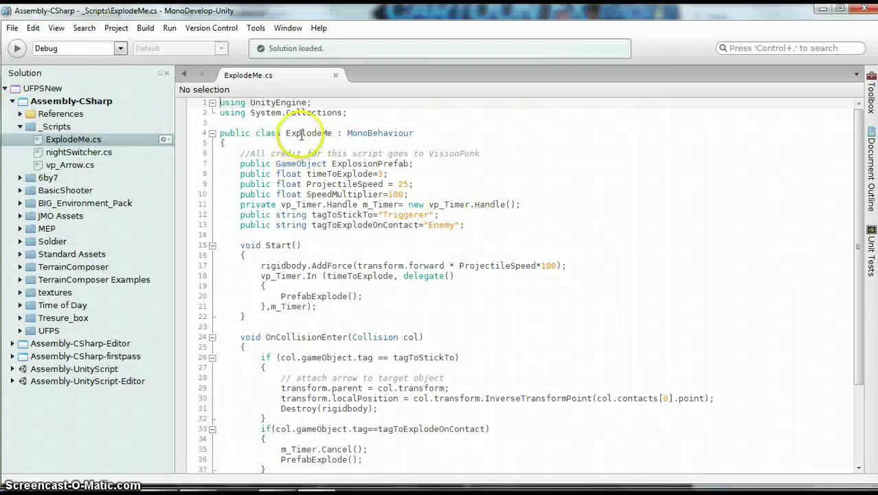
# Go over the ExplosionPrefab, timeToExplode and ProjectileSpeed (25) declarations.
pyautogui.doubleClick(309, 133)
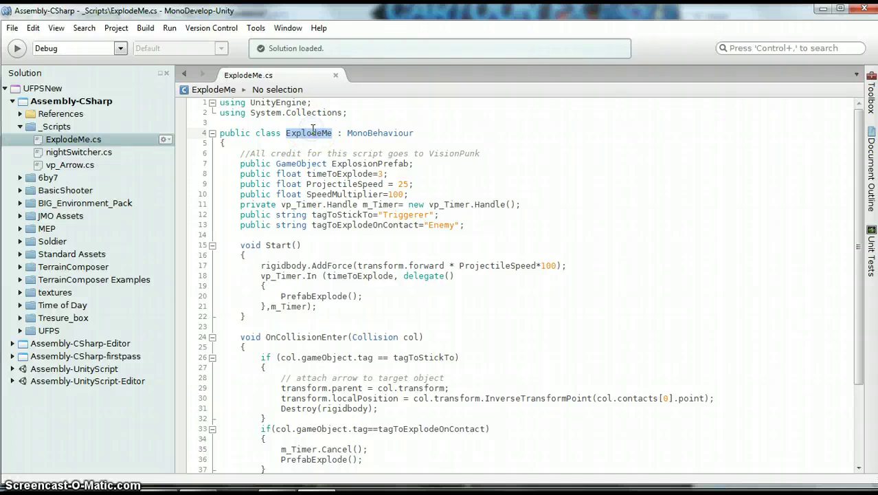
pyautogui.moveTo(240, 163); pyautogui.dragTo(427, 163)
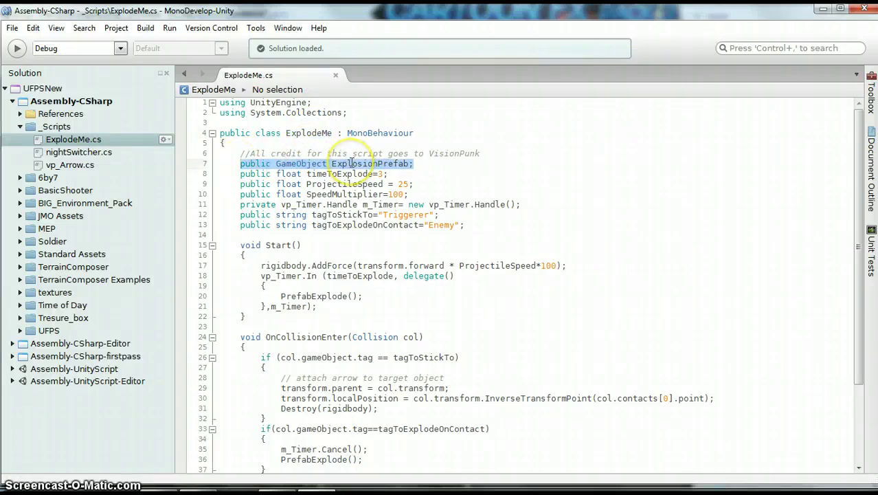
pyautogui.moveTo(240, 174); pyautogui.dragTo(407, 174)
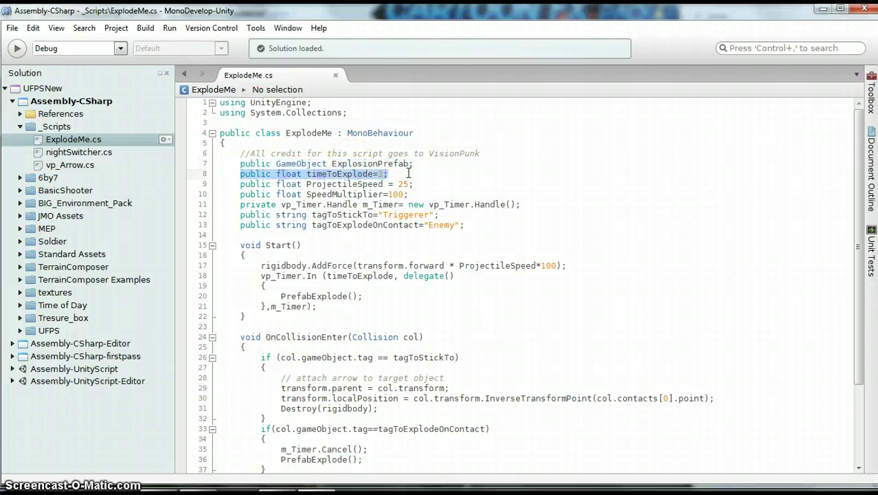
pyautogui.click(380, 174)
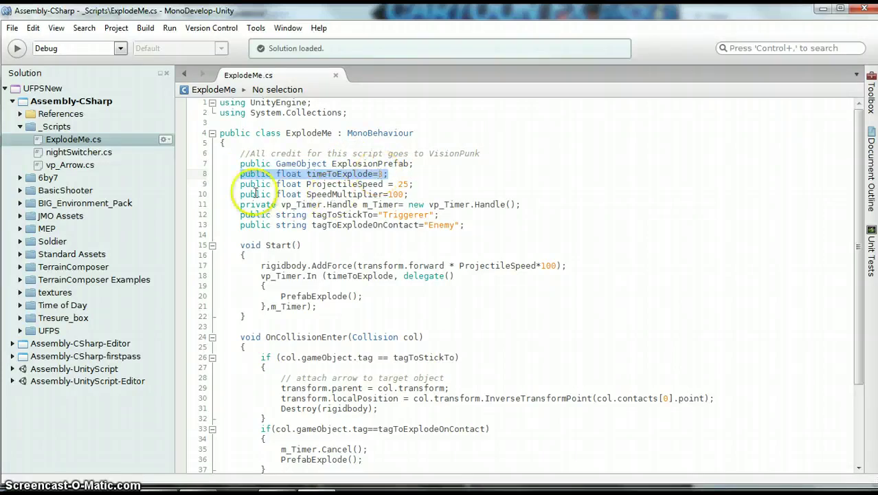
pyautogui.moveTo(240, 185); pyautogui.dragTo(462, 186)
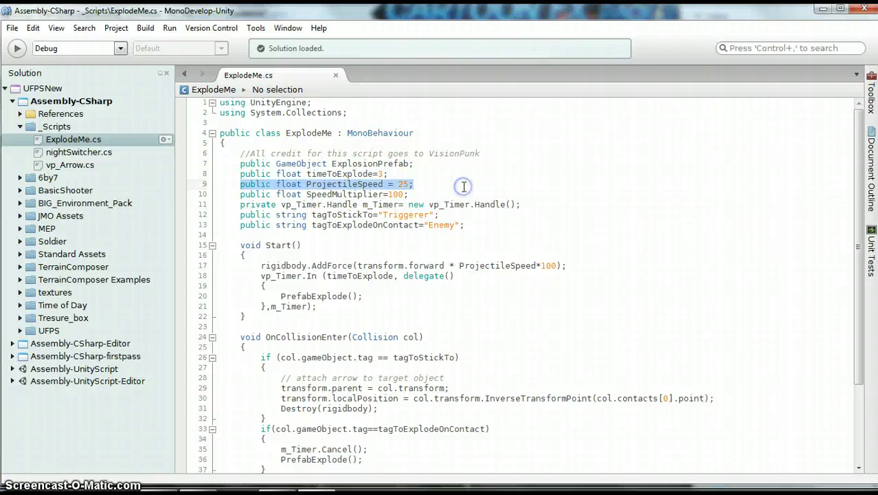
pyautogui.click(410, 185)
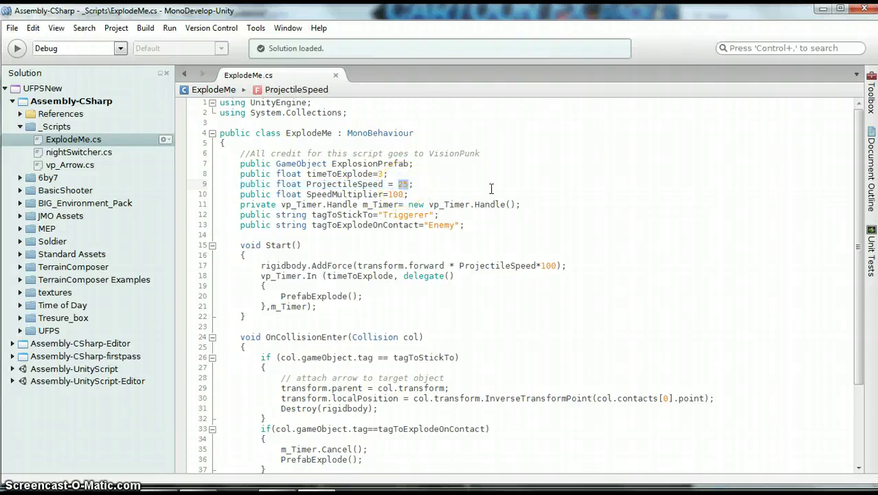
# Go over the SpeedMultiplier declaration and the private vp_Timer.Handle m_Timer field.
pyautogui.moveTo(241, 195); pyautogui.dragTo(418, 195)
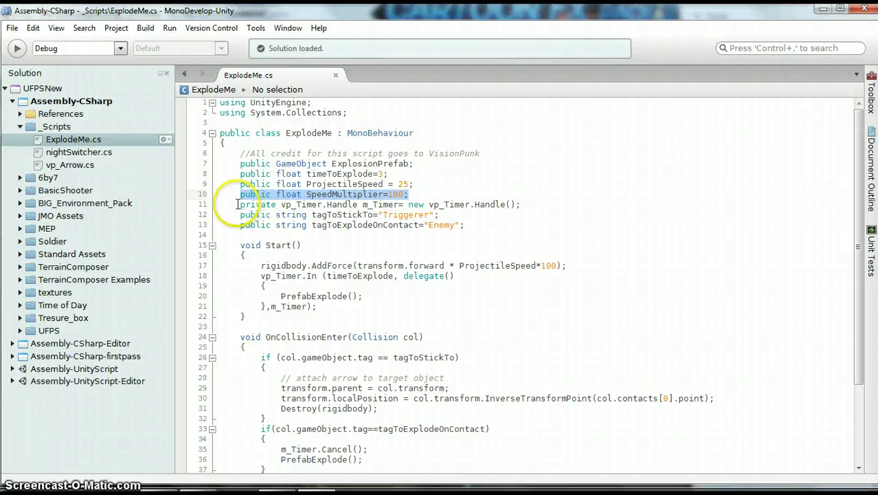
pyautogui.moveTo(239, 204); pyautogui.dragTo(526, 202)
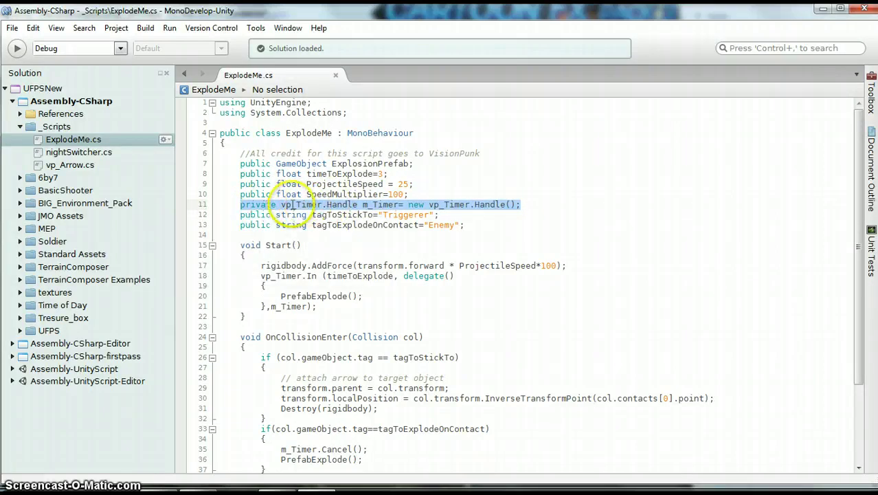
pyautogui.click(317, 194)
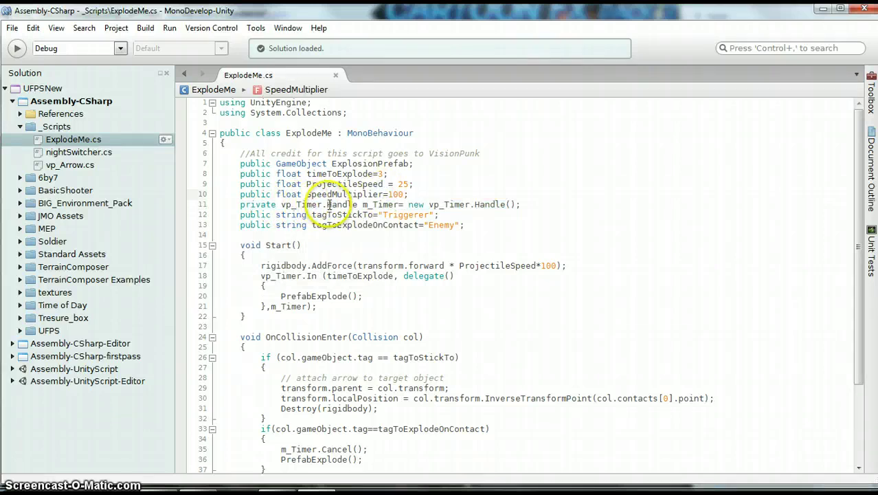
pyautogui.moveTo(338, 204)
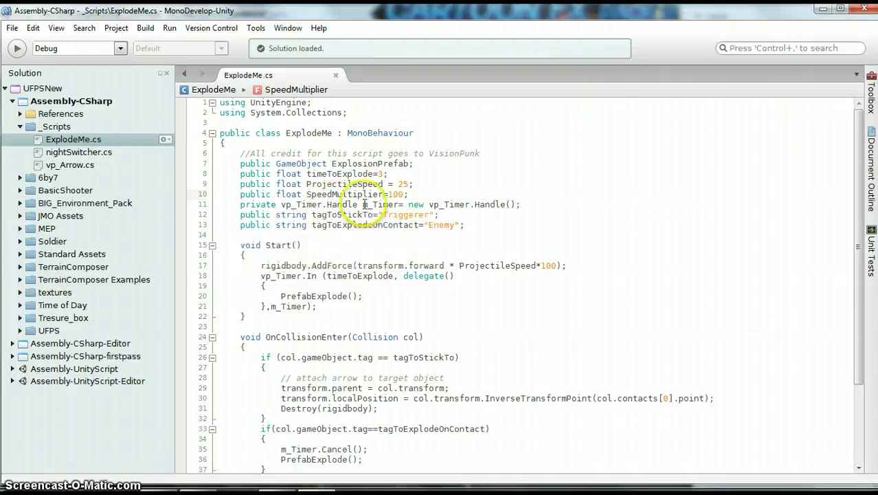
pyautogui.moveTo(363, 204); pyautogui.dragTo(395, 204)
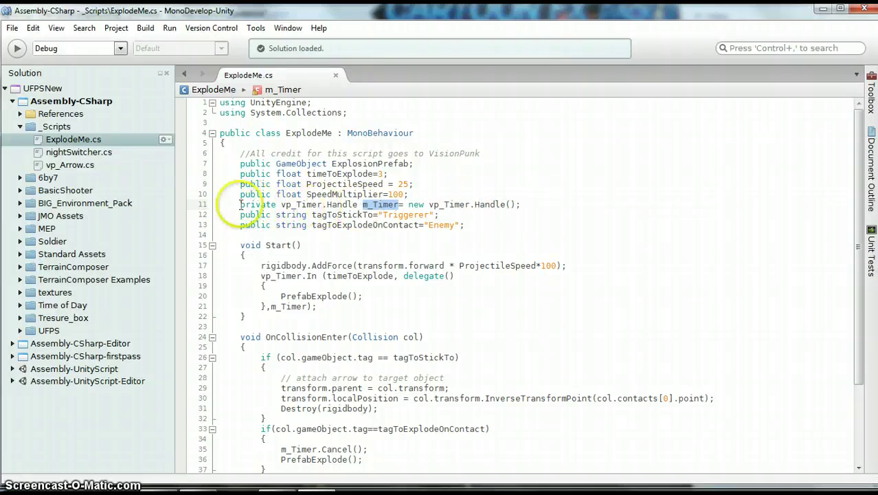
pyautogui.moveTo(240, 204); pyautogui.dragTo(523, 204)
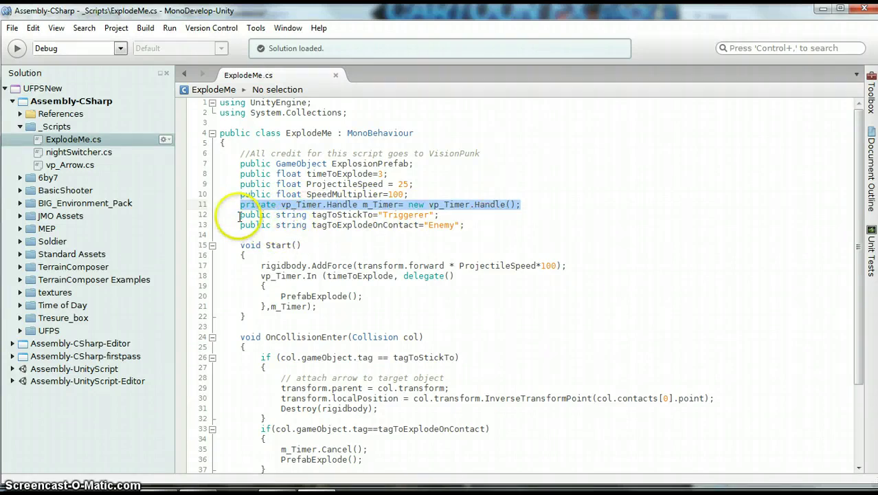
pyautogui.moveTo(240, 215); pyautogui.dragTo(479, 215)
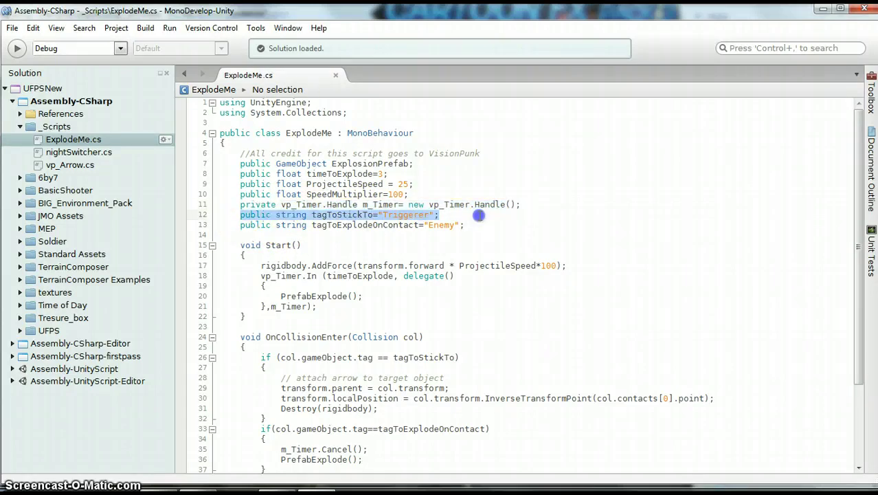
pyautogui.click(339, 215)
pyautogui.click(446, 214)
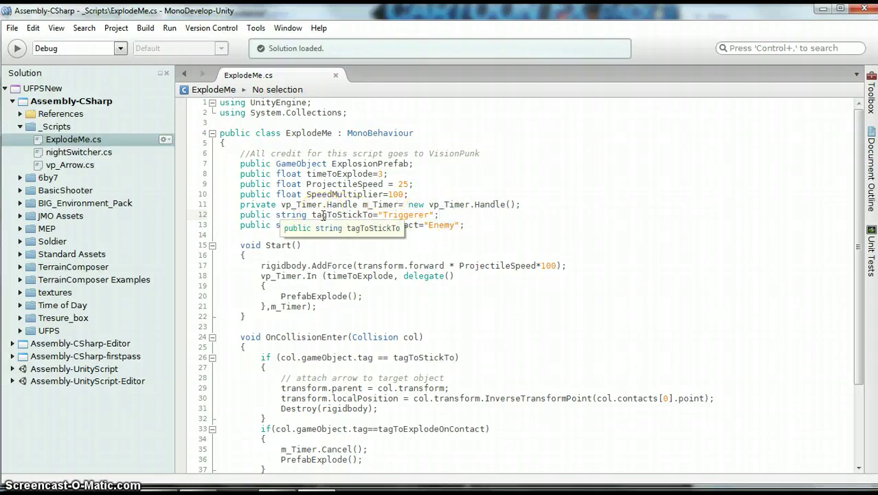
pyautogui.click(396, 215)
pyautogui.click(446, 215)
pyautogui.click(414, 221)
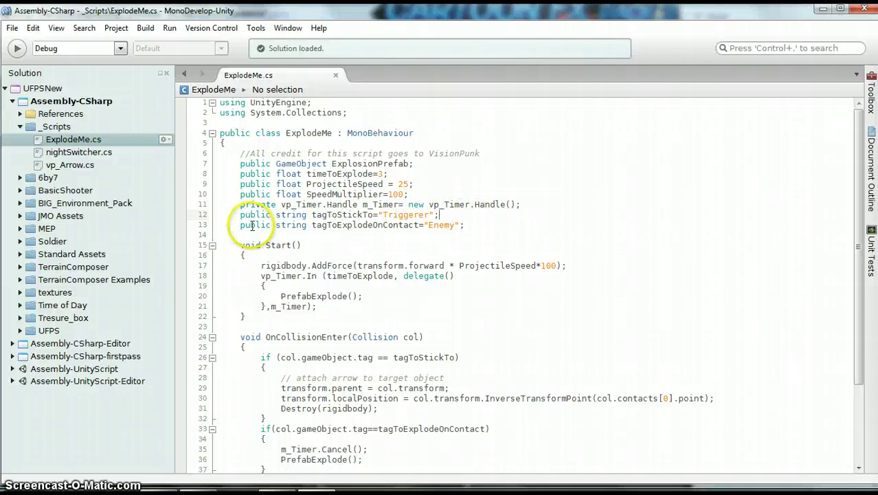
pyautogui.click(378, 225)
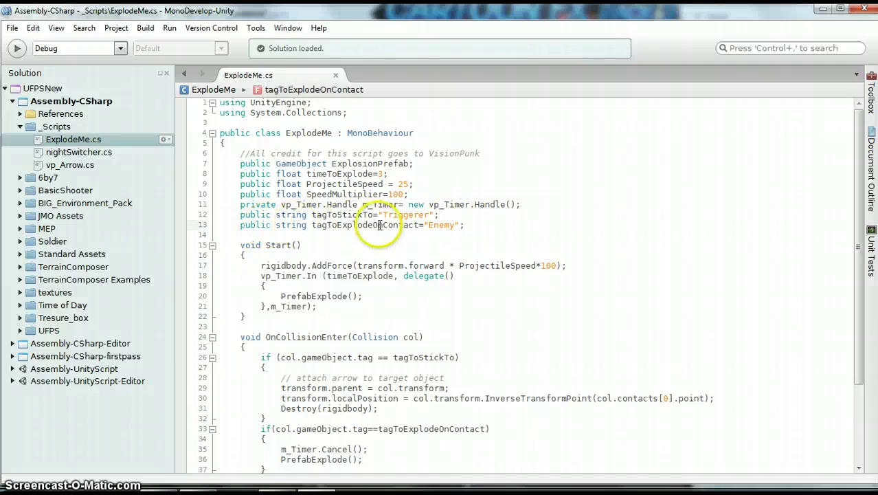
pyautogui.doubleClick(441, 225)
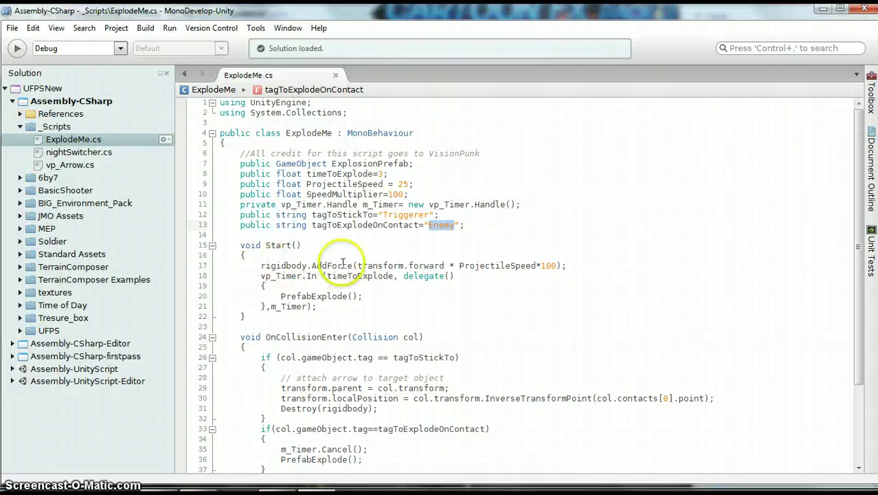
# Replace the hard-coded 100 on line 17 with SpeedMultiplier.
pyautogui.doubleClick(428, 265)
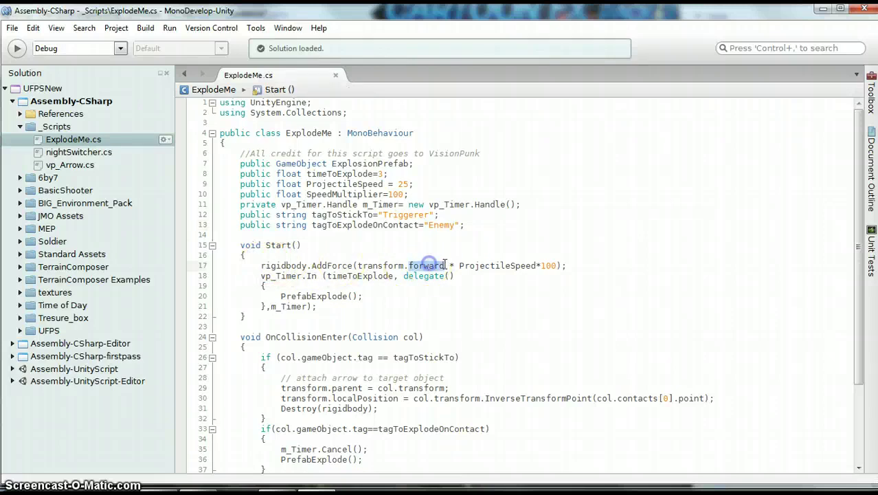
pyautogui.doubleClick(509, 266)
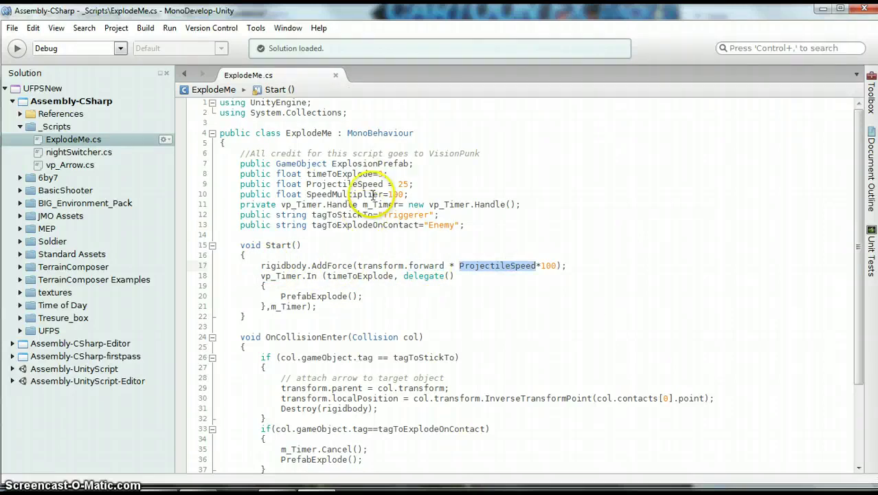
pyautogui.click(546, 267)
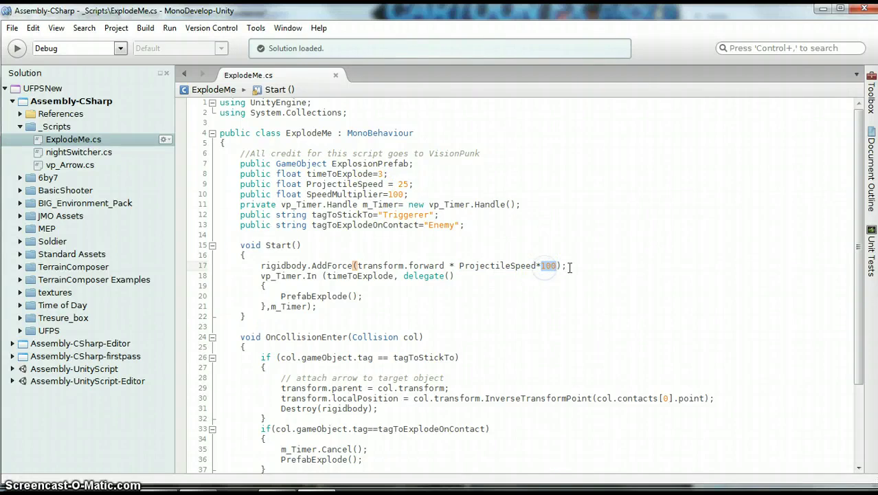
pyautogui.write('Spee')
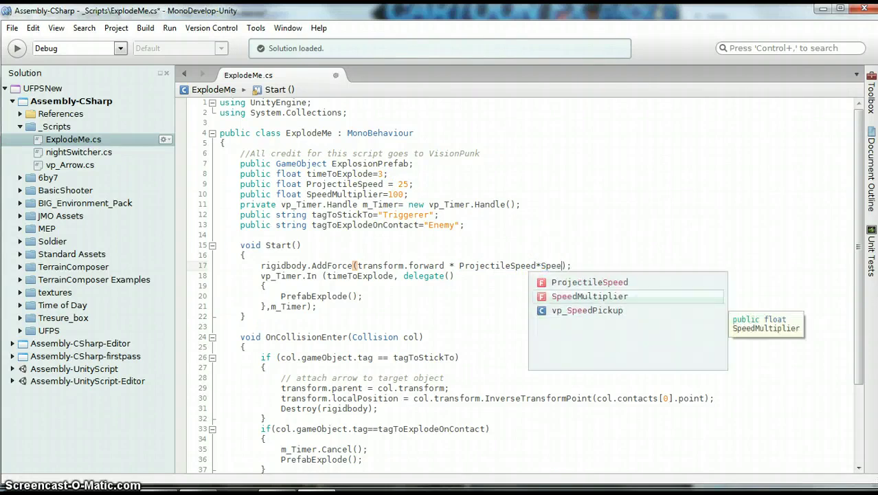
pyautogui.write('d')
pyautogui.press('Return')
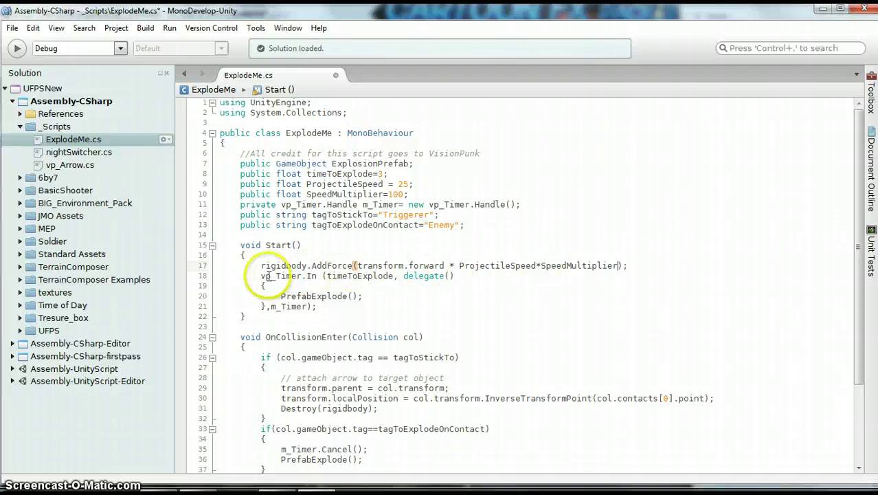
# Highlight the vp_Timer.In block on lines 18–21 and its PrefabExplode() call.
pyautogui.click(262, 276)
pyautogui.moveTo(262, 275); pyautogui.dragTo(340, 308)
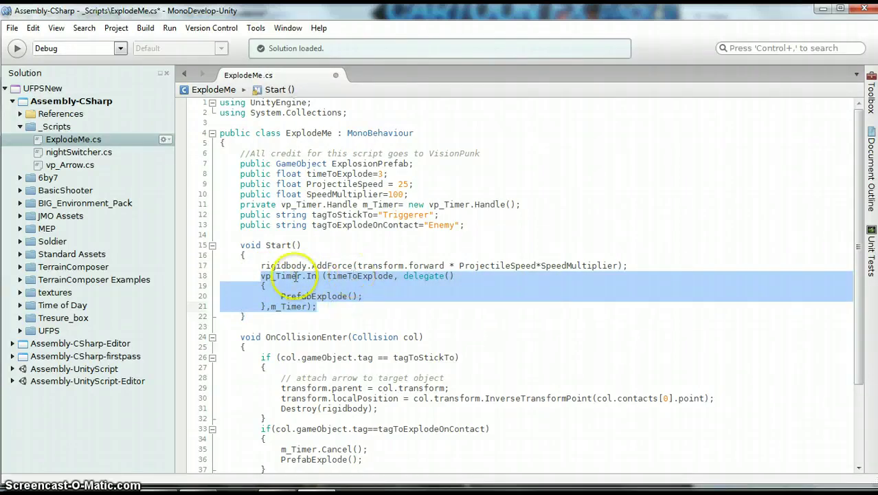
pyautogui.click(371, 275)
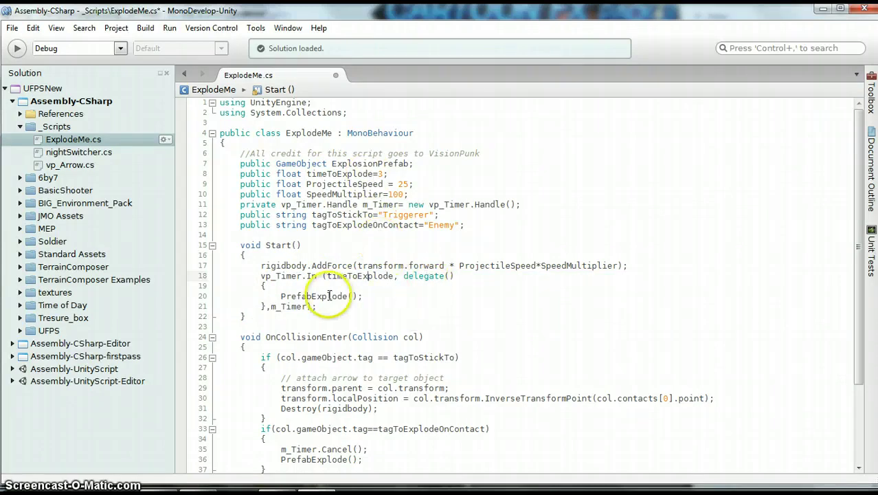
pyautogui.moveTo(262, 275); pyautogui.dragTo(330, 308)
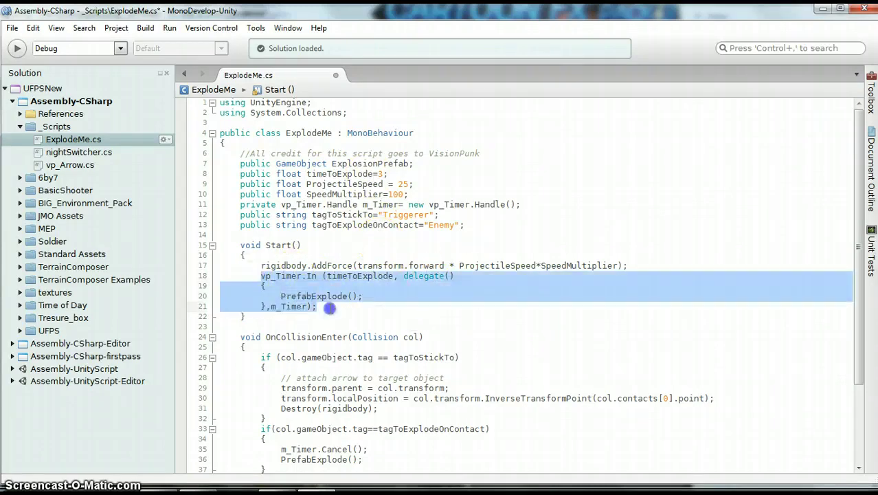
pyautogui.moveTo(279, 296); pyautogui.dragTo(380, 295)
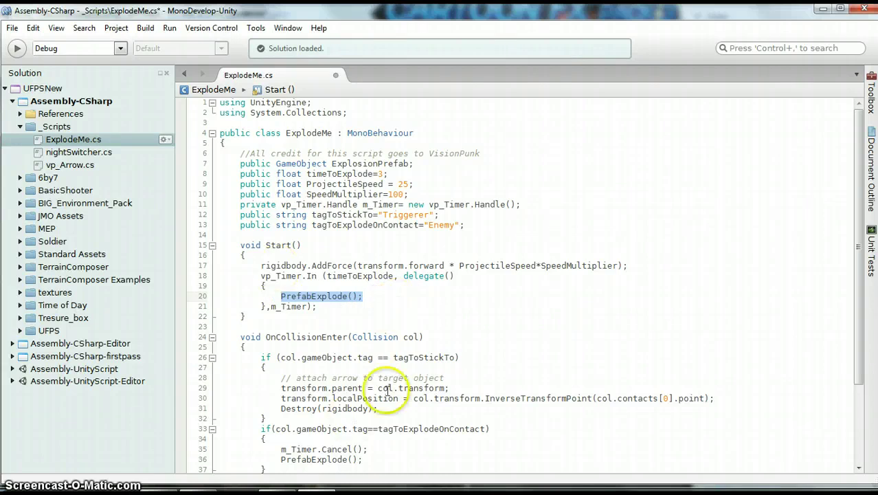
# Look over the PrefabExplode line that spawns the explosion prefab.
pyautogui.scroll(-3, 411, 404)
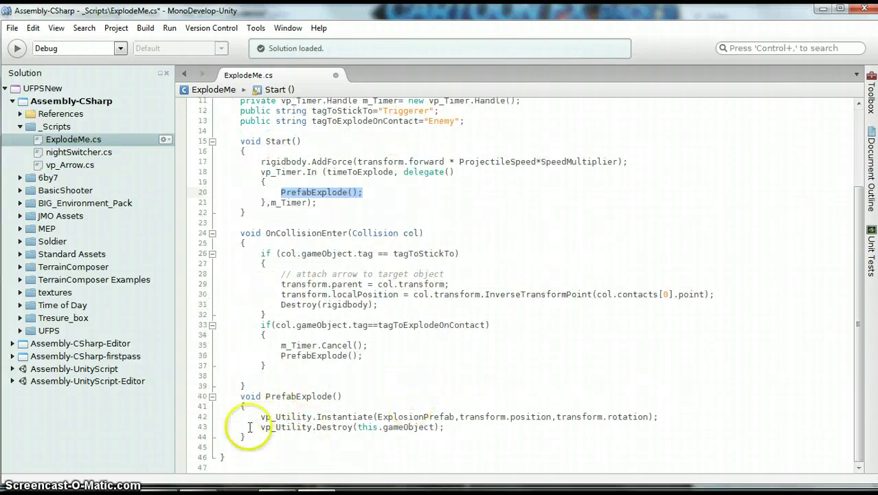
pyautogui.scroll(1, 416, 274)
pyautogui.scroll(-1, 415, 274)
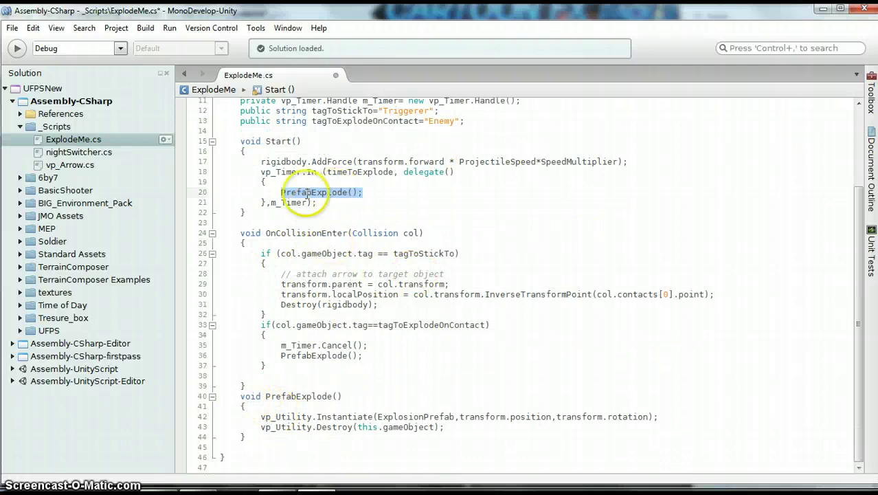
pyautogui.moveTo(261, 416); pyautogui.dragTo(646, 416)
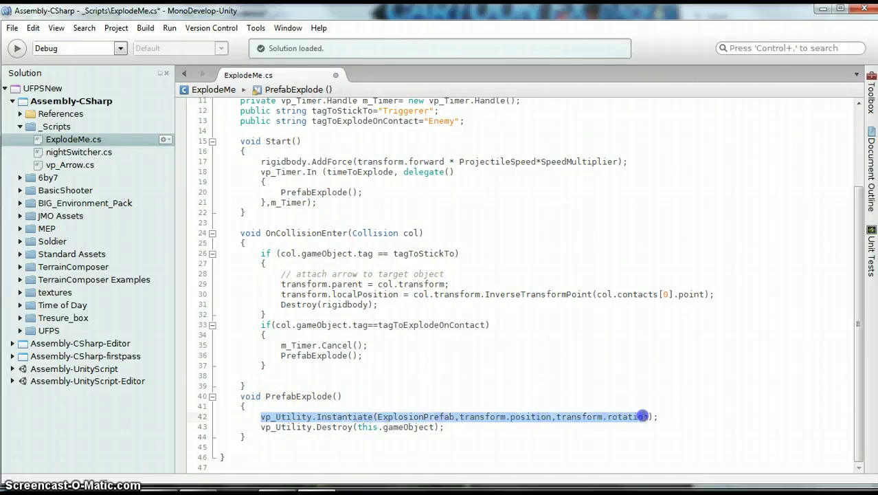
pyautogui.click(439, 416)
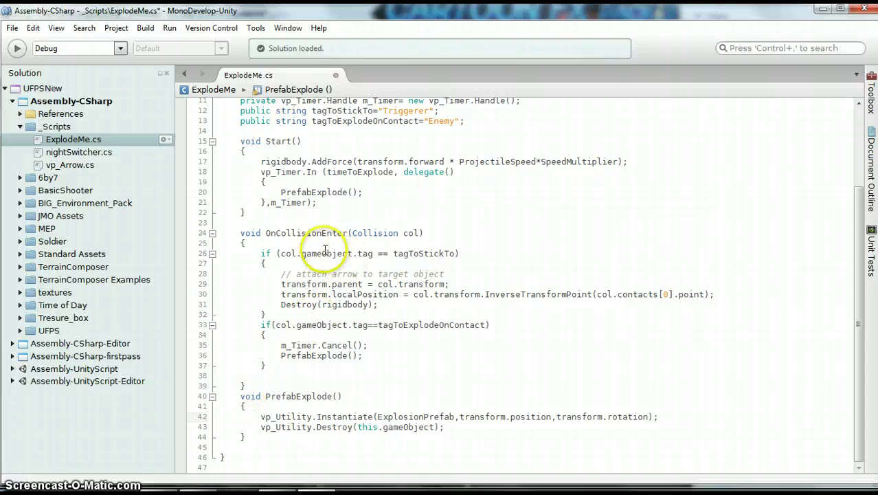
# Review OnCollisionEnter's tagToStickTo and tagToExplodeOnContact checks, the Enemy tag and timer cancel.
pyautogui.doubleClick(434, 253)
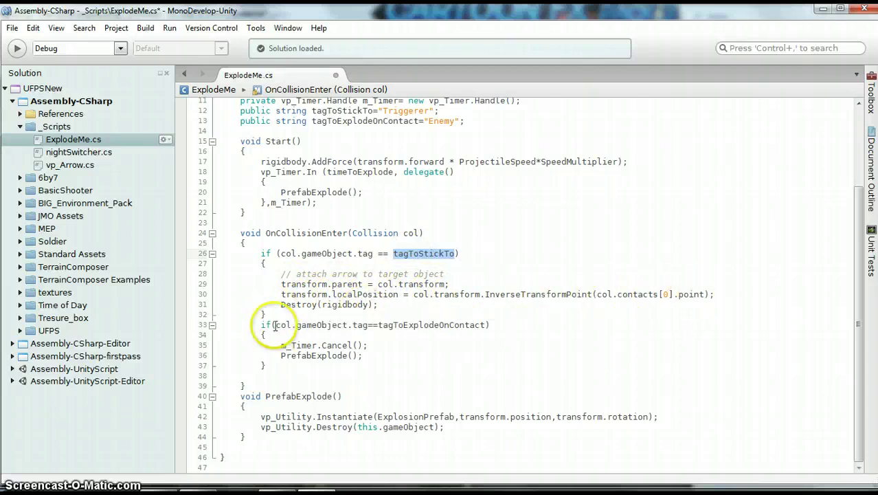
pyautogui.doubleClick(446, 325)
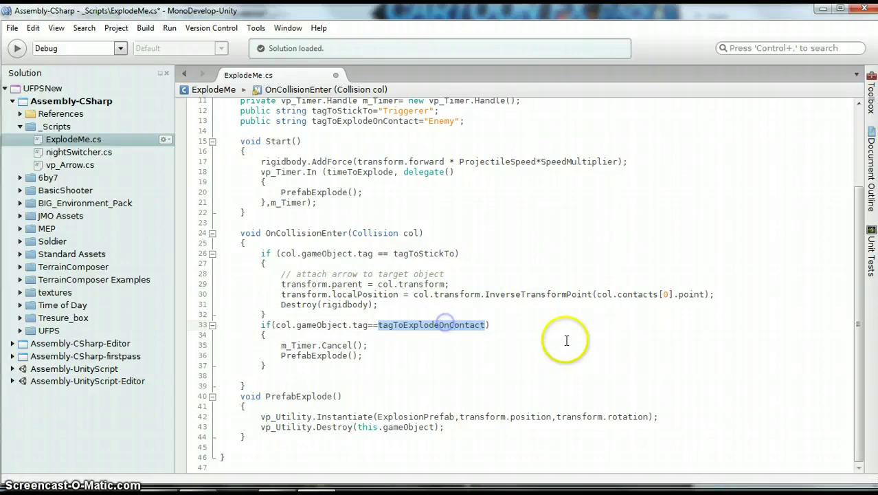
pyautogui.scroll(4, 560, 330)
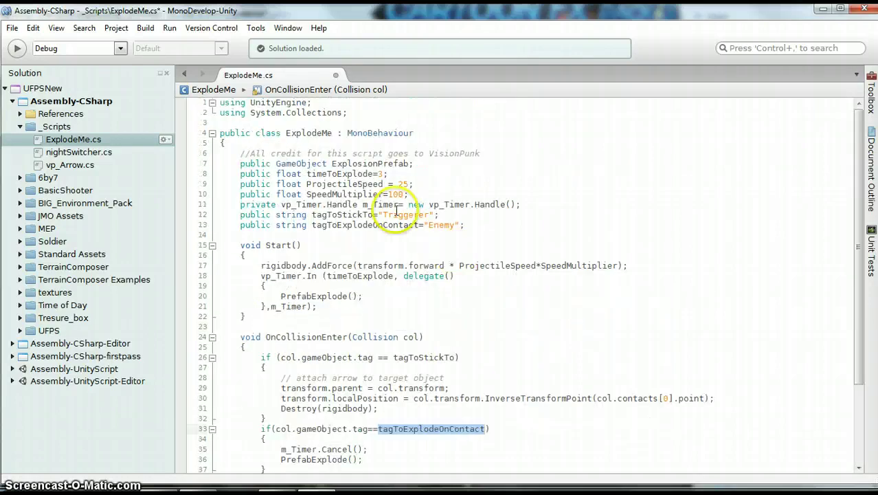
pyautogui.click(456, 224)
pyautogui.doubleClick(443, 225)
pyautogui.scroll(-3, 515, 358)
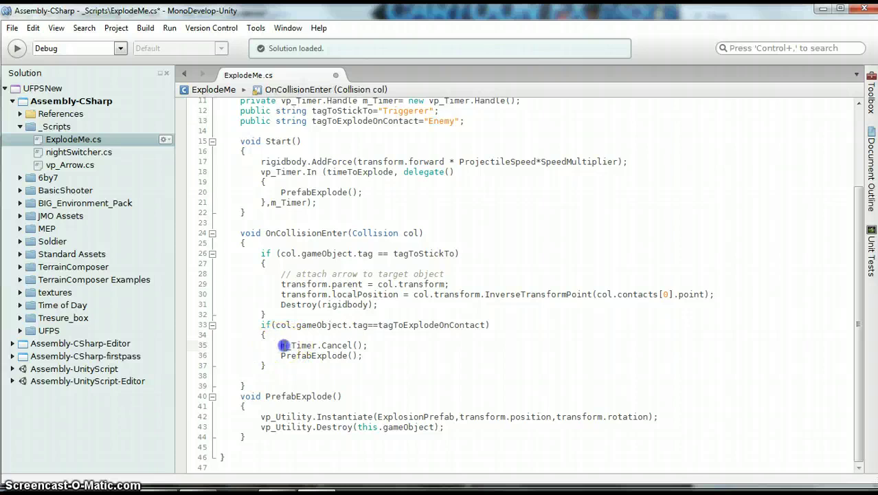
pyautogui.moveTo(255, 345); pyautogui.dragTo(405, 345)
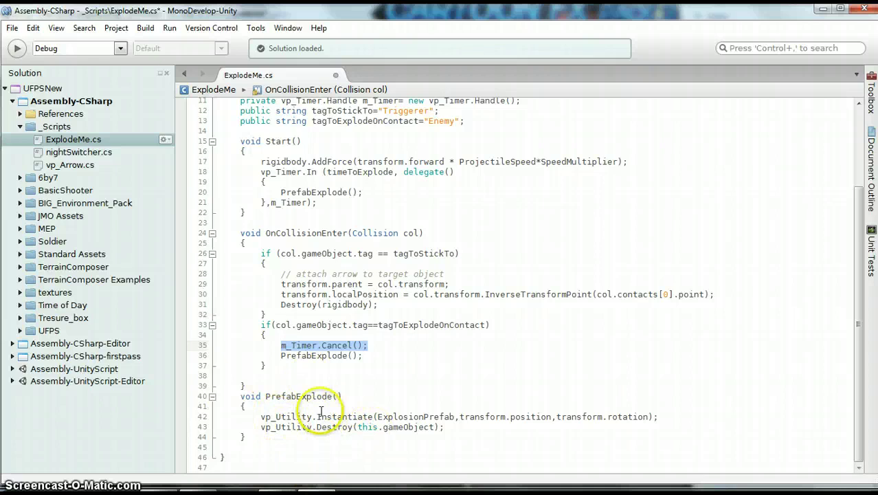
pyautogui.hotkey('alt', 'Tab')
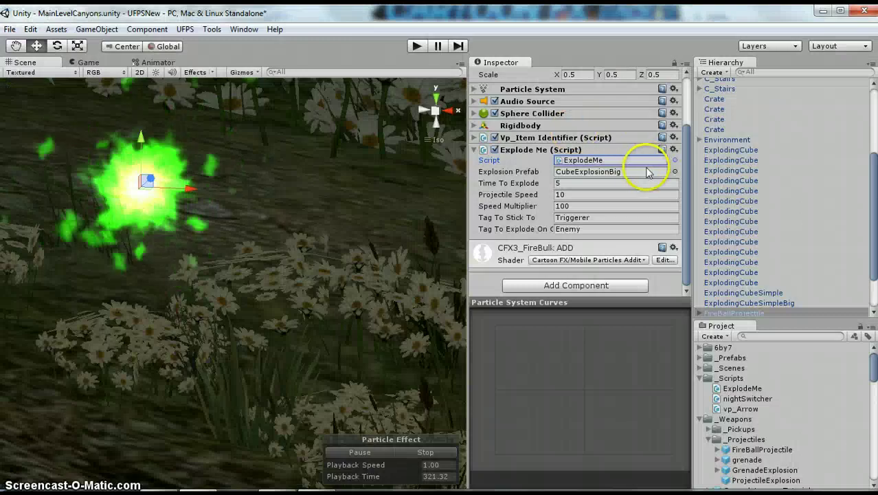
pyautogui.click(674, 171)
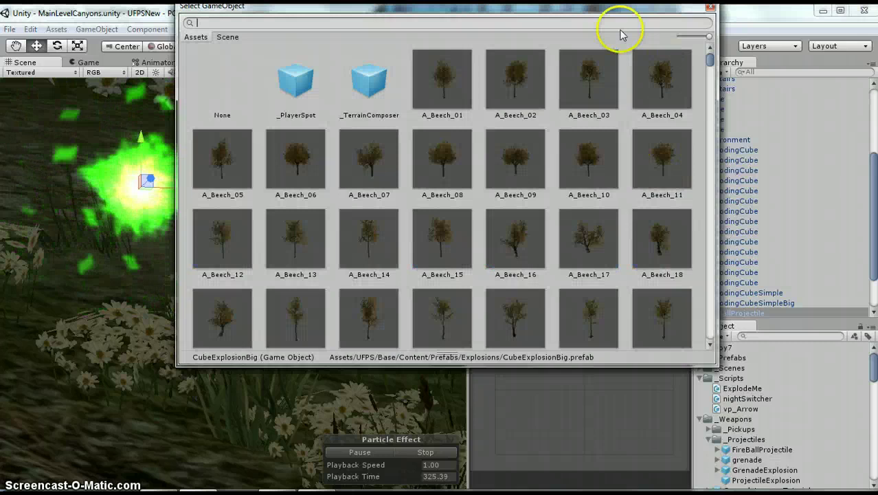
pyautogui.moveTo(619, 9); pyautogui.dragTo(717, 209)
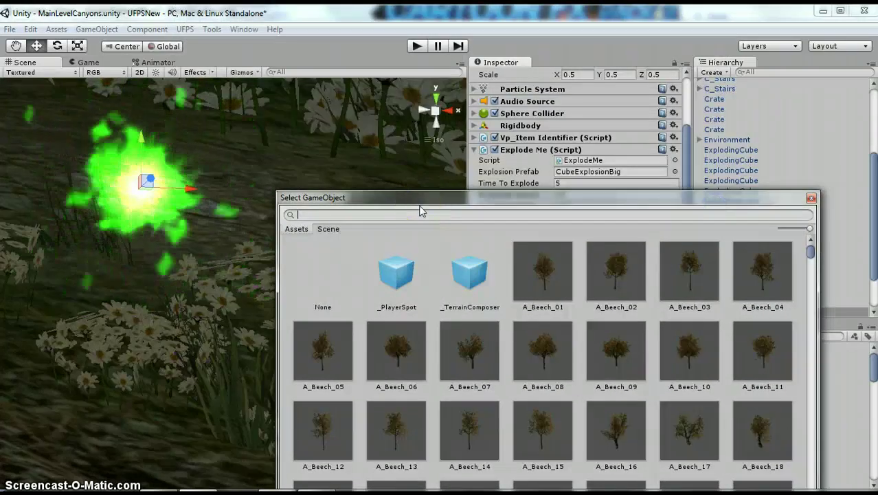
pyautogui.write('cub')
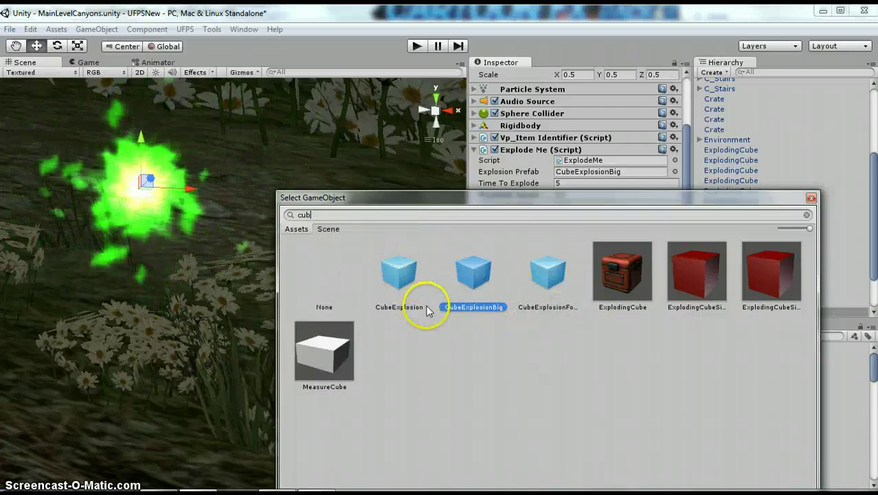
pyautogui.click(810, 199)
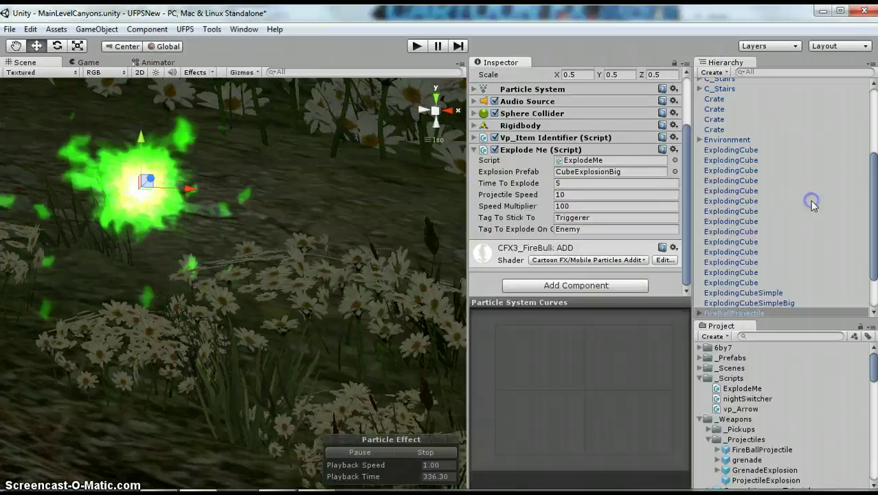
pyautogui.click(568, 182)
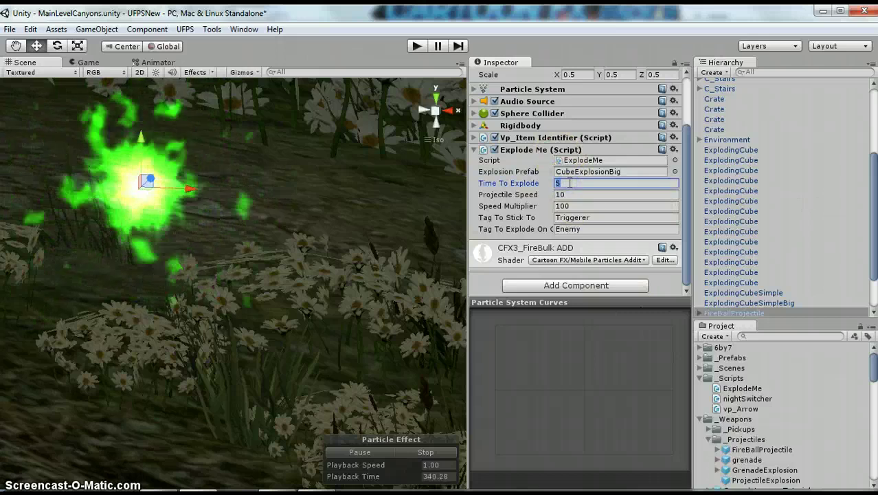
pyautogui.click(577, 194)
pyautogui.click(575, 183)
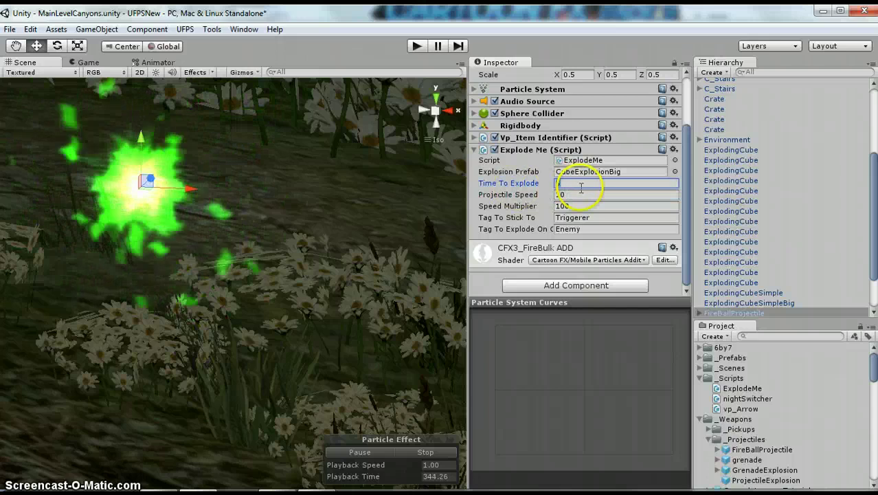
pyautogui.click(580, 195)
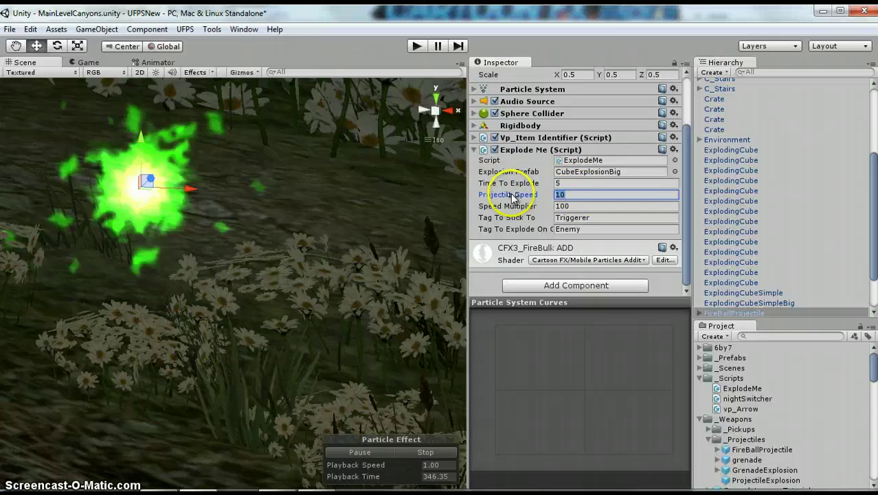
pyautogui.click(575, 207)
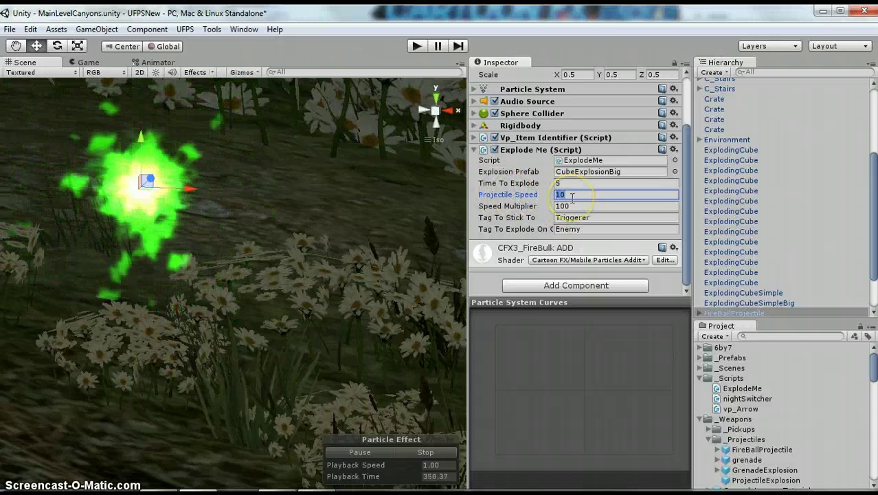
pyautogui.click(581, 219)
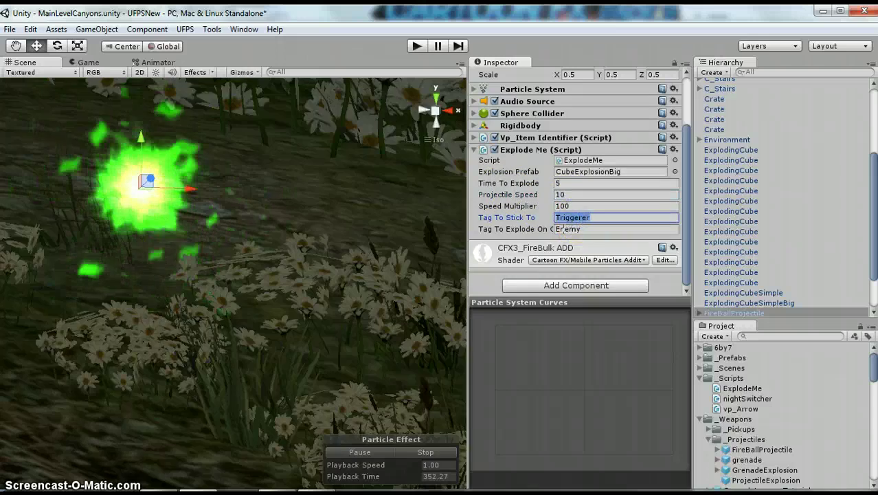
pyautogui.click(562, 229)
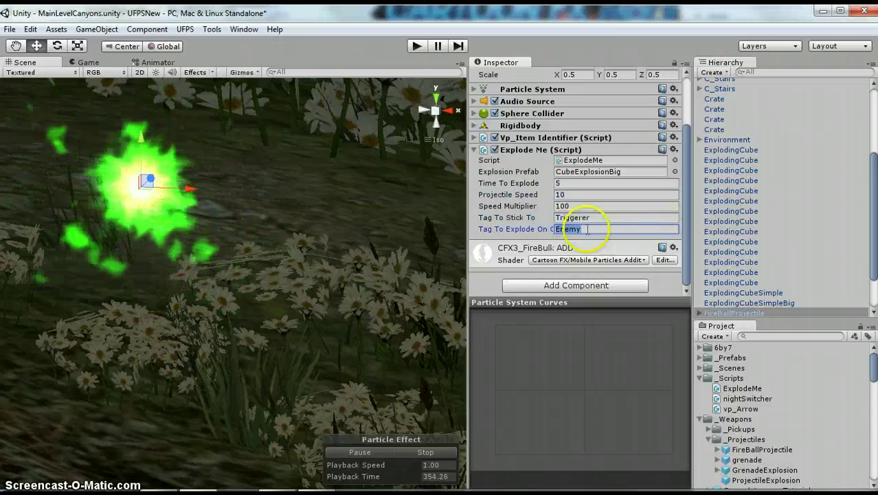
pyautogui.click(572, 217)
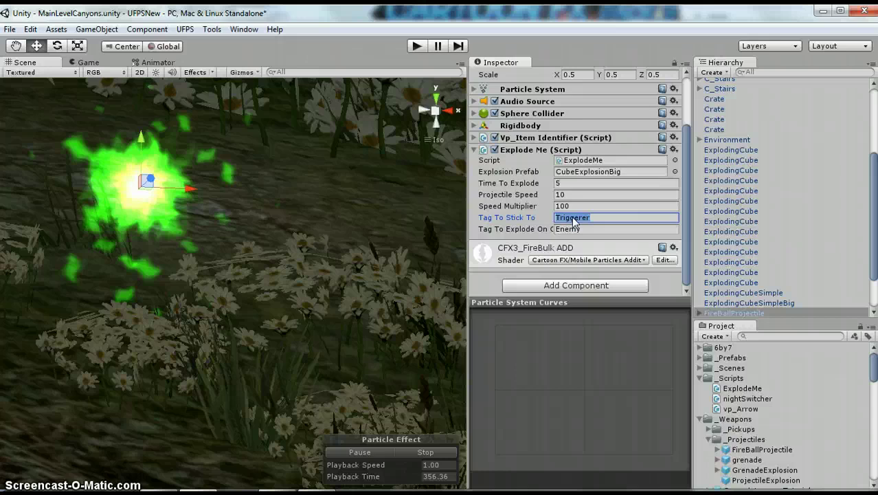
pyautogui.scroll(3, 574, 220)
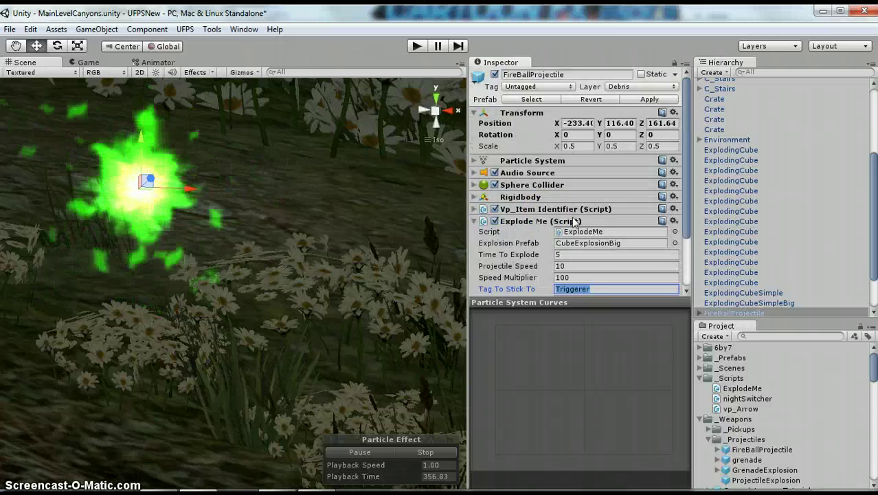
# Locate the FireBallProjectile prefab in _Projectiles and delete its instance from the scene.
pyautogui.click(474, 220)
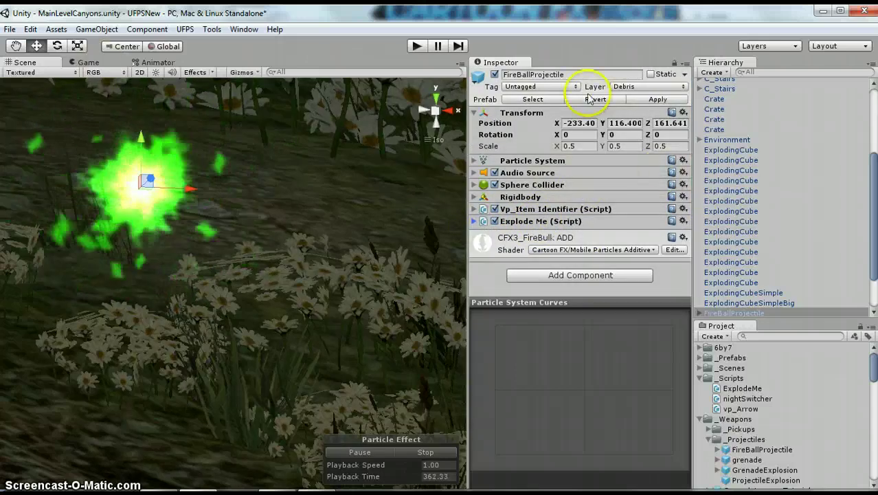
pyautogui.click(701, 378)
pyautogui.click(746, 408)
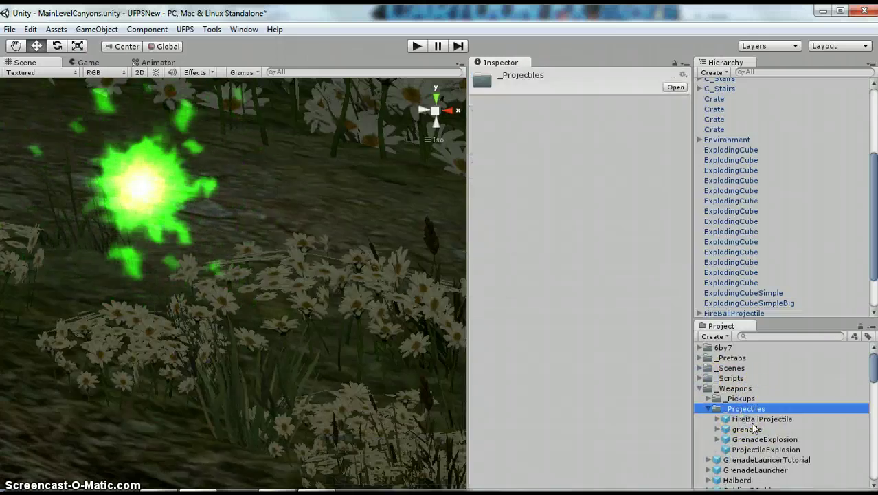
pyautogui.click(762, 420)
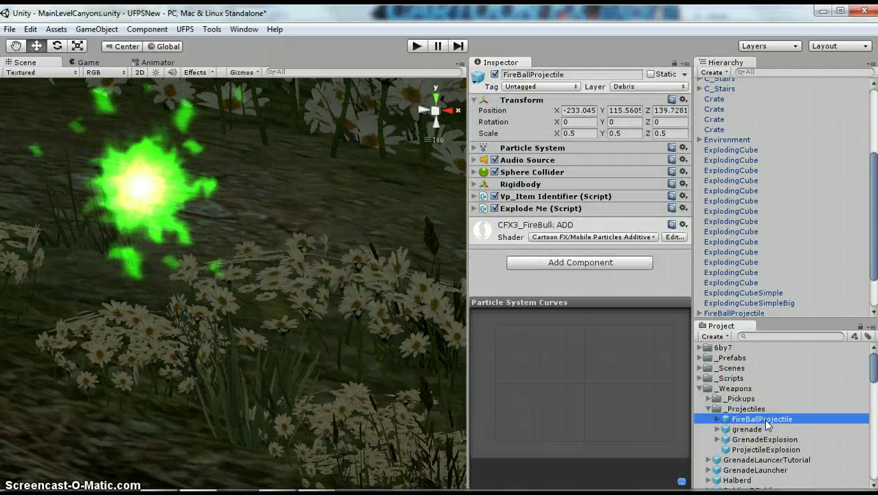
pyautogui.scroll(-3, 790, 261)
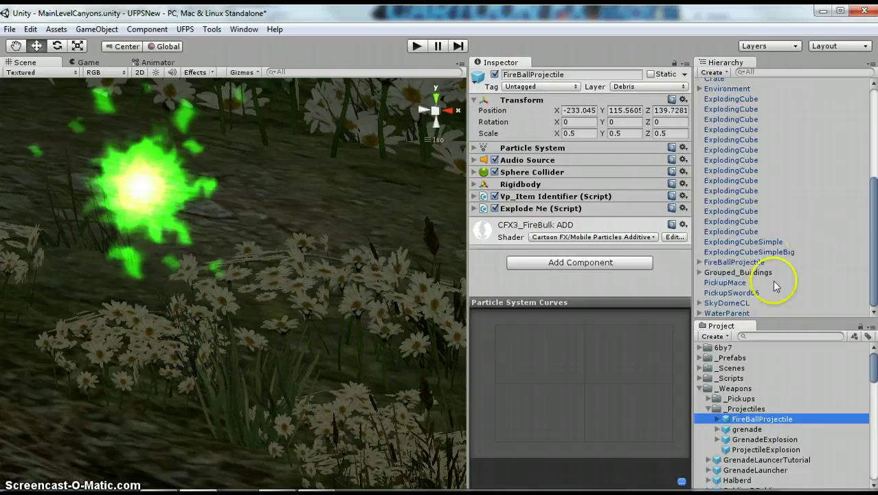
pyautogui.click(736, 263)
pyautogui.press('Delete')
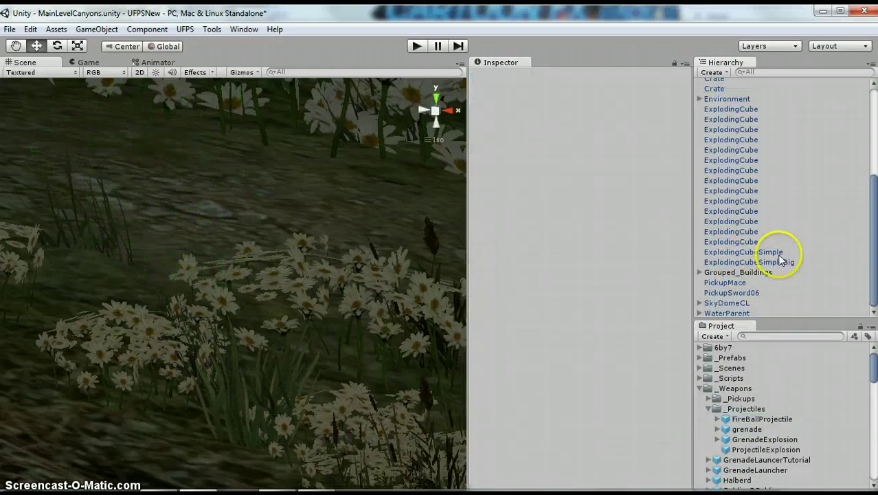
pyautogui.scroll(5, 777, 257)
# Assign FireBallProjectile to the 5GrenadeLauncher Vp_FPWeapon Shooter's Prefab field.
pyautogui.click(764, 187)
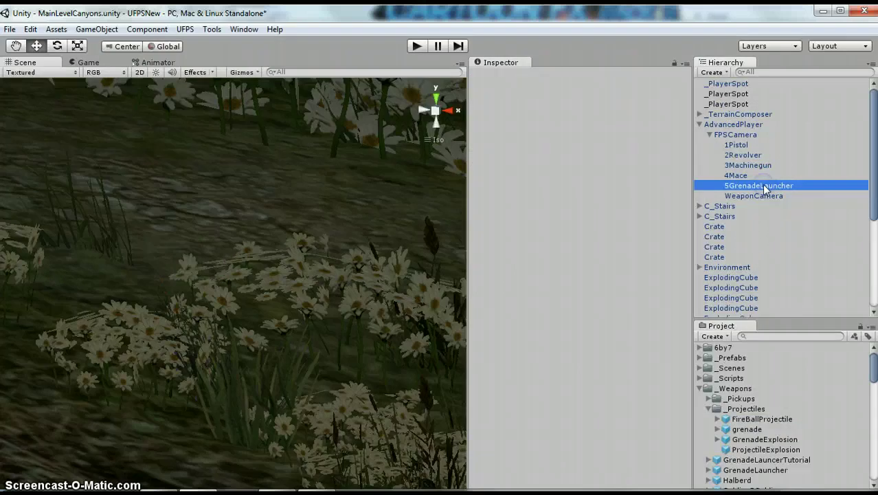
pyautogui.scroll(-5, 562, 213)
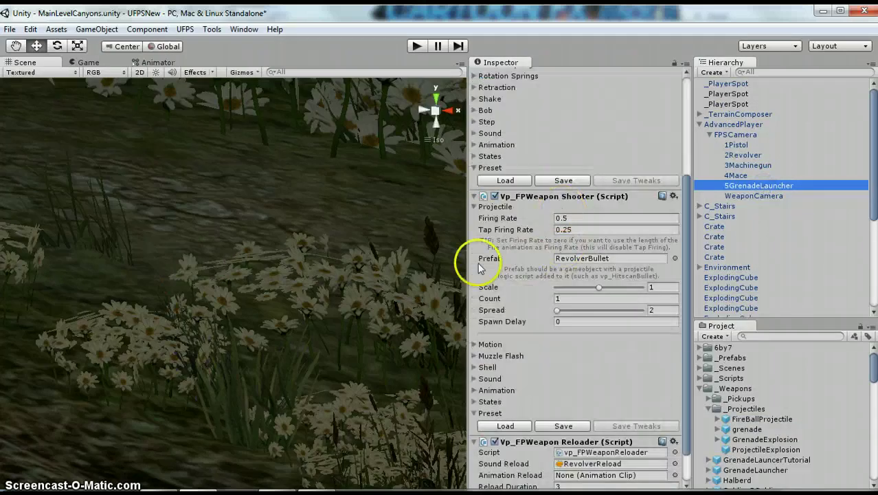
pyautogui.click(675, 259)
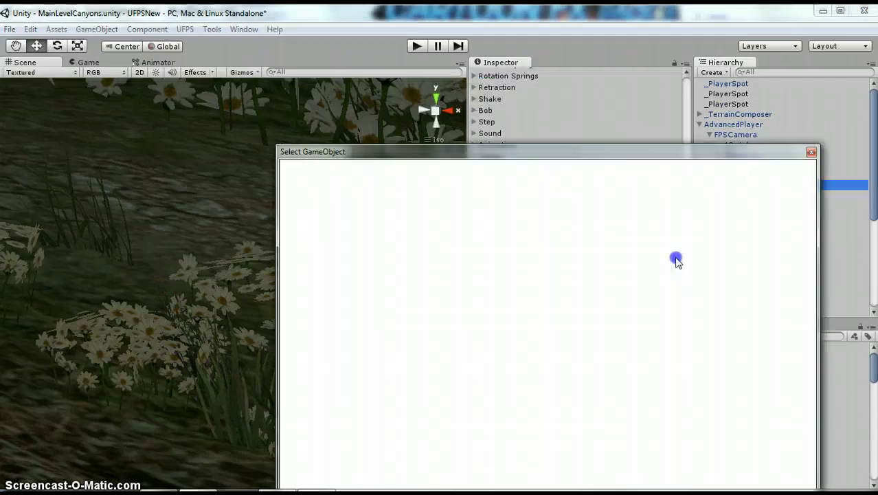
pyautogui.click(810, 153)
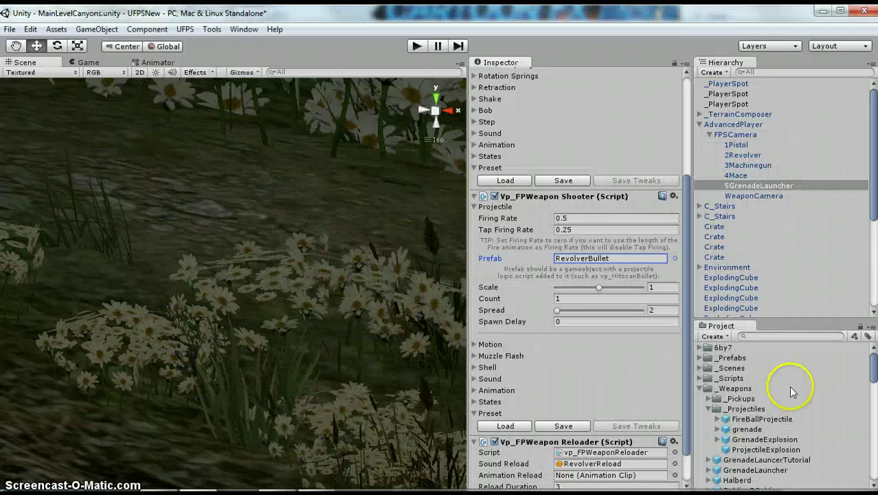
pyautogui.moveTo(747, 427); pyautogui.dragTo(628, 306)
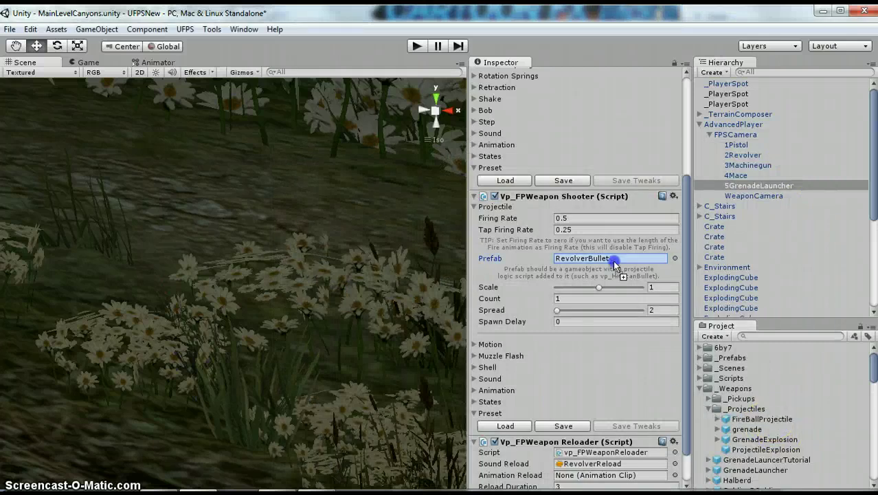
pyautogui.moveTo(614, 265); pyautogui.dragTo(615, 265)
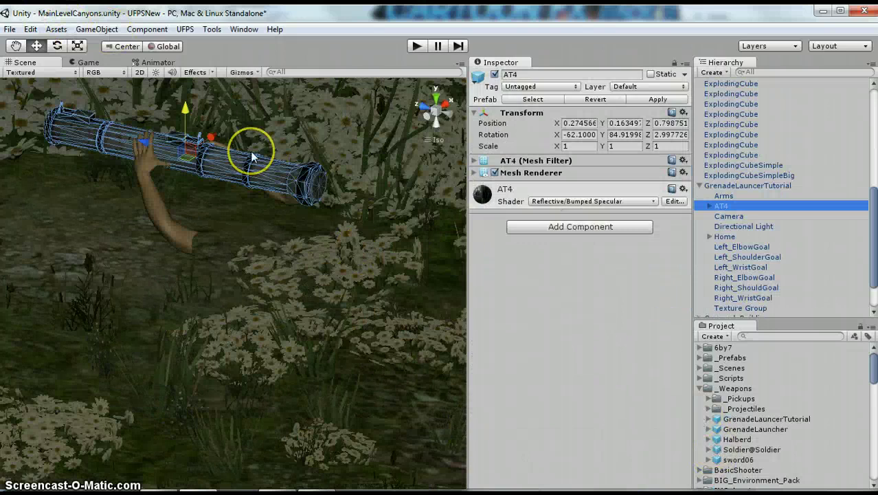
# Expand Weapons > FPS Weapon Pack > AT4 and view the AT4 model's import settings (scale 0.2).
pyautogui.scroll(-5, 752, 407)
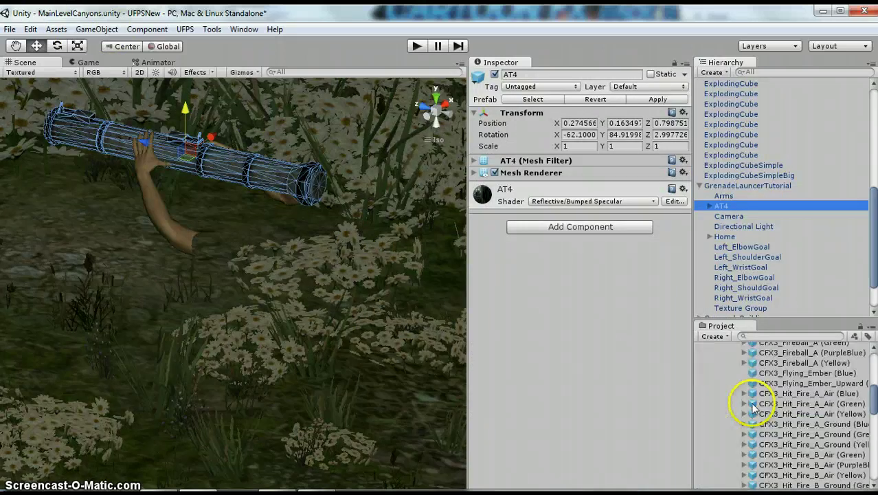
pyautogui.scroll(5, 752, 407)
pyautogui.click(699, 450)
pyautogui.scroll(-5, 804, 450)
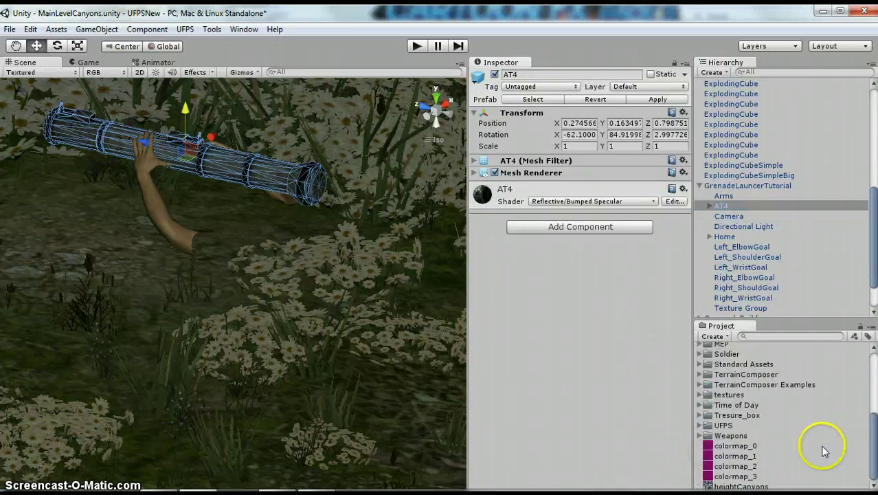
pyautogui.click(699, 436)
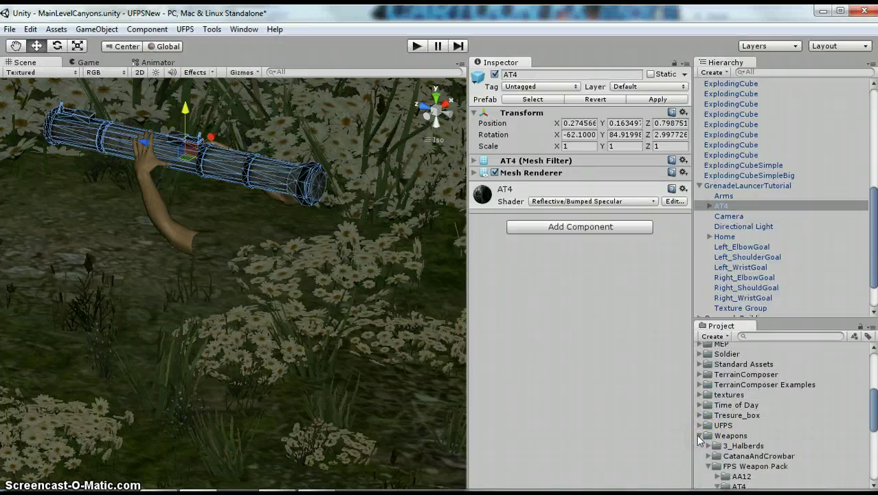
pyautogui.scroll(-3, 739, 443)
pyautogui.click(747, 440)
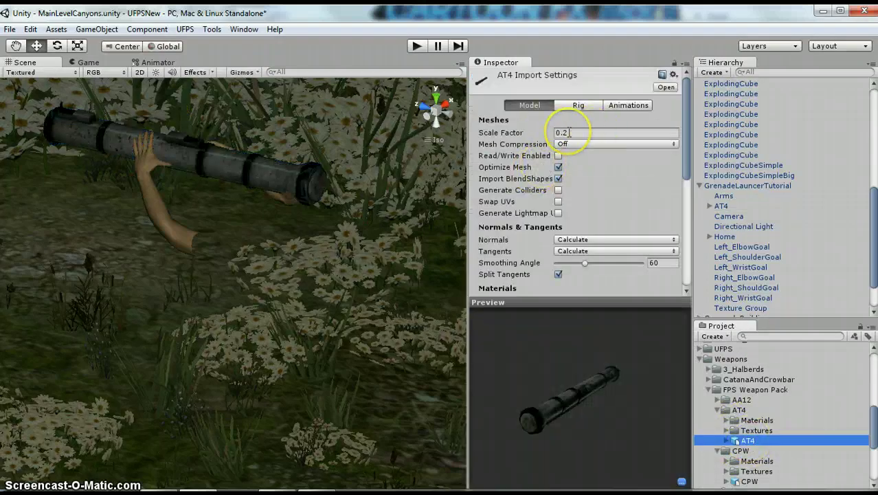
pyautogui.scroll(4, 722, 392)
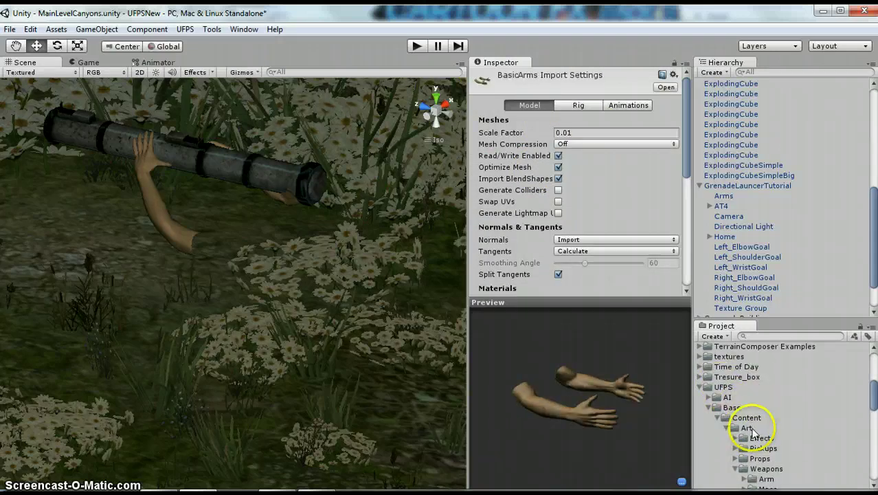
# Inspect the BasicArms material named 1.
pyautogui.scroll(-3, 775, 433)
pyautogui.scroll(-2, 775, 434)
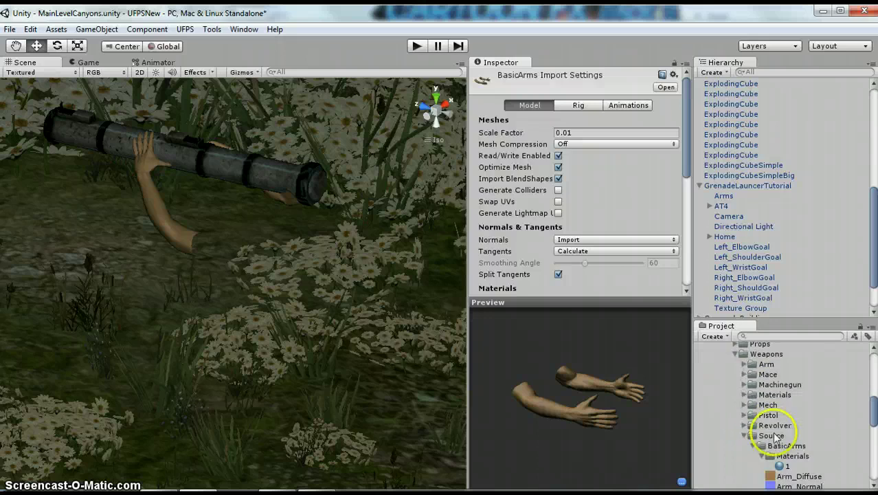
pyautogui.scroll(-2, 775, 437)
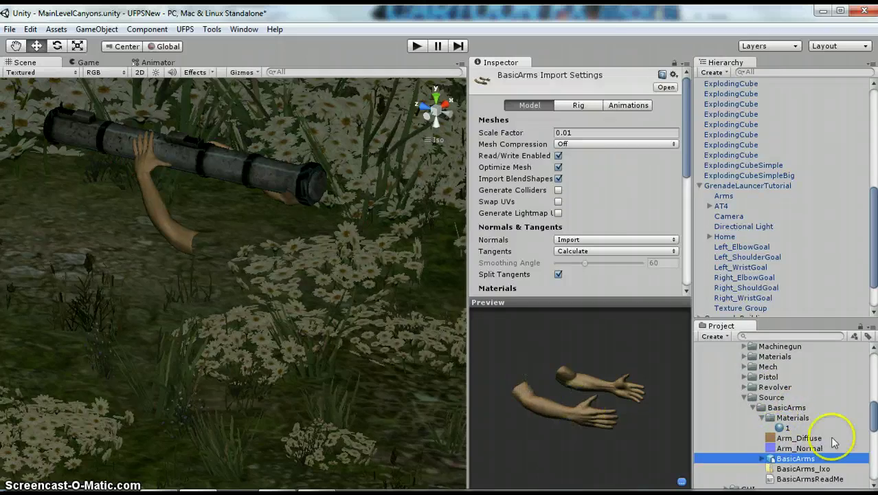
pyautogui.click(783, 428)
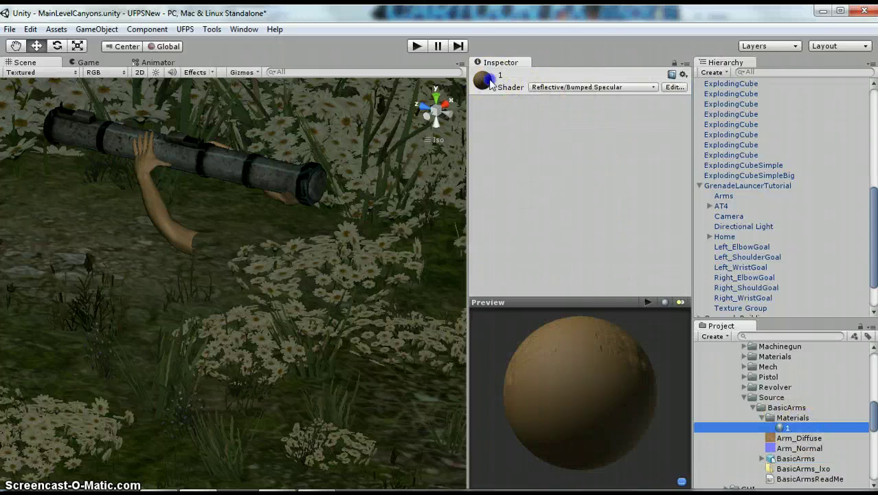
pyautogui.scroll(2, 789, 402)
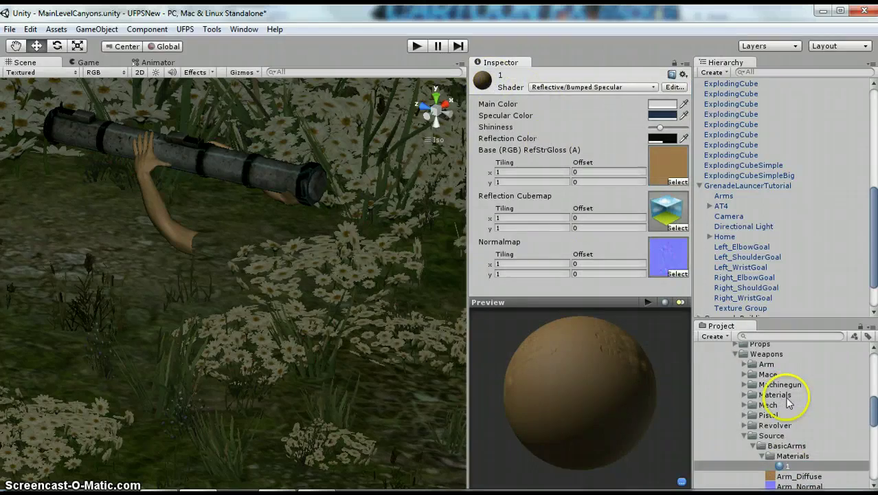
# Browse the Mace and Revolver folders and inspect the UFPS Arm material.
pyautogui.click(744, 374)
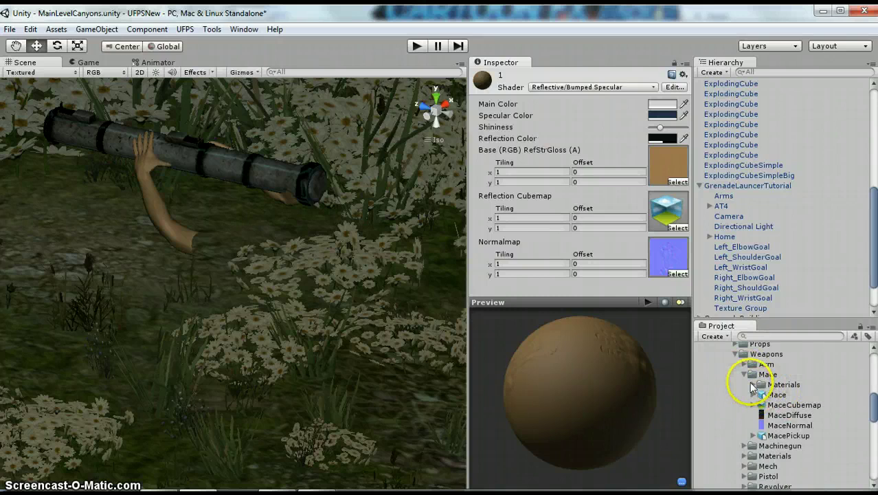
pyautogui.click(752, 385)
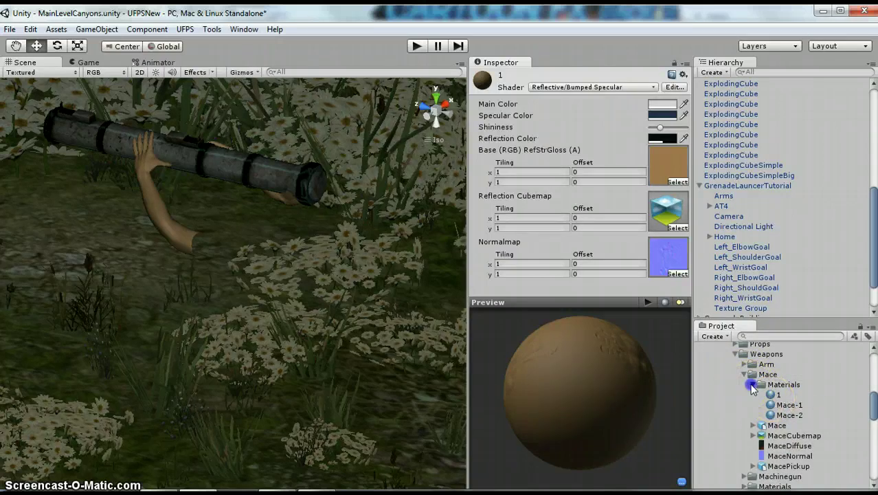
pyautogui.click(751, 384)
pyautogui.click(743, 374)
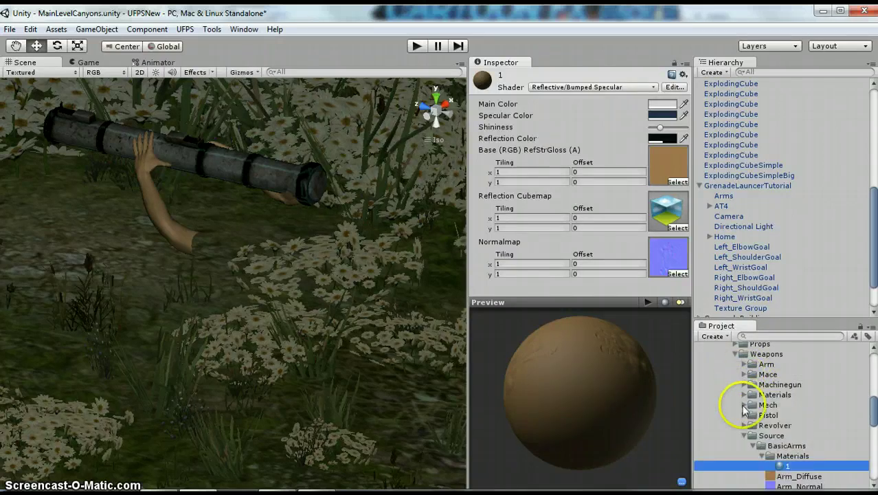
pyautogui.click(744, 425)
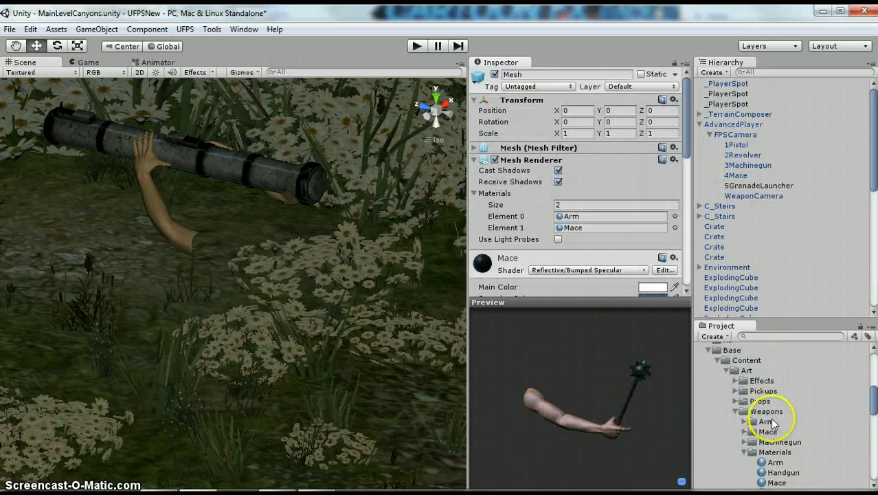
pyautogui.click(774, 463)
pyautogui.click(567, 149)
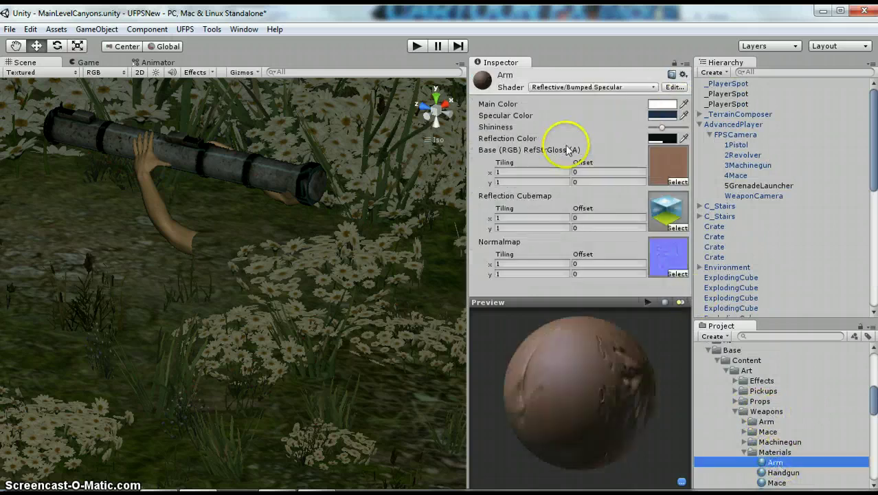
# Compare material 1 with Arm again, then view BasicArms import settings and GrenadeLauncherTutorial.
pyautogui.scroll(-5, 734, 419)
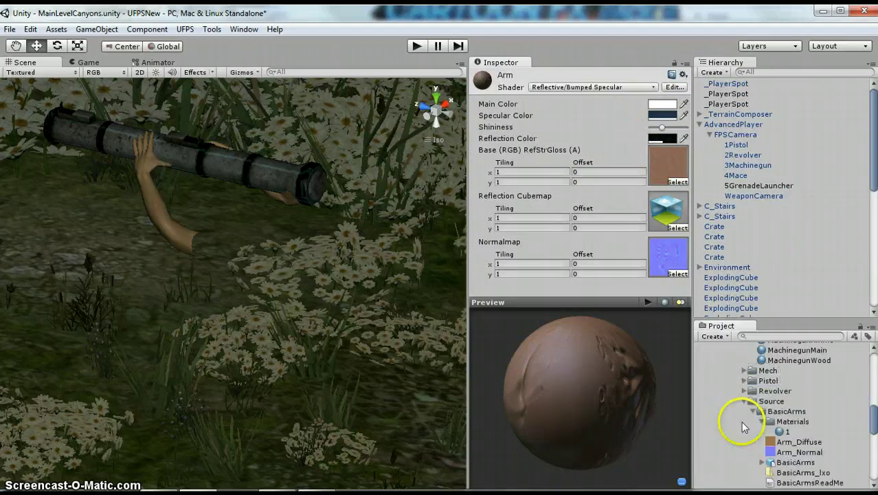
pyautogui.click(762, 422)
pyautogui.click(788, 431)
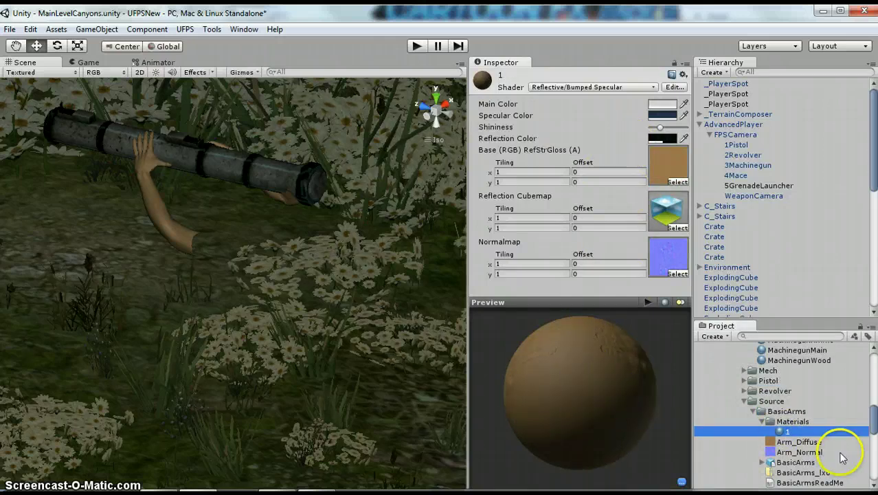
pyautogui.scroll(3, 842, 458)
pyautogui.click(776, 385)
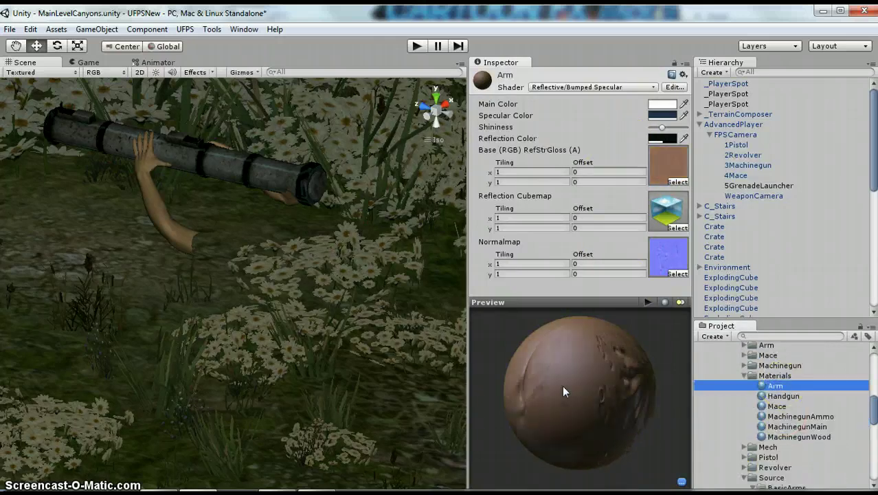
pyautogui.scroll(-3, 824, 437)
pyautogui.click(786, 430)
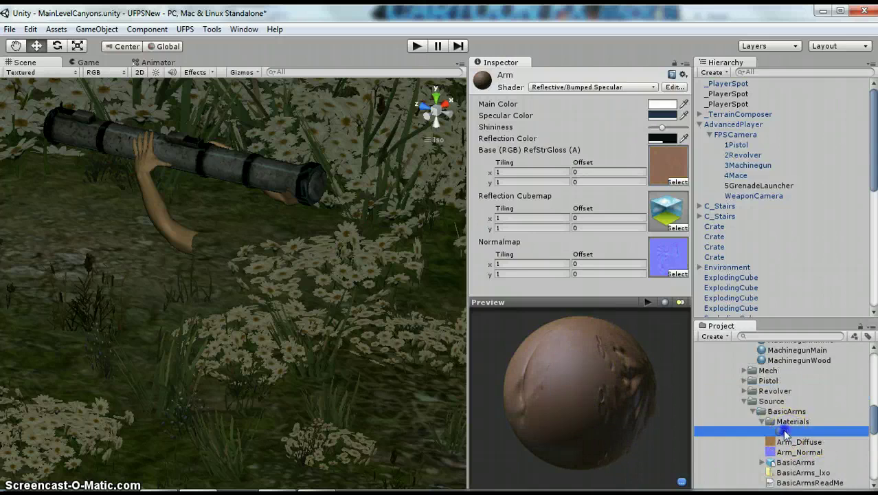
pyautogui.moveTo(785, 431); pyautogui.dragTo(333, 114)
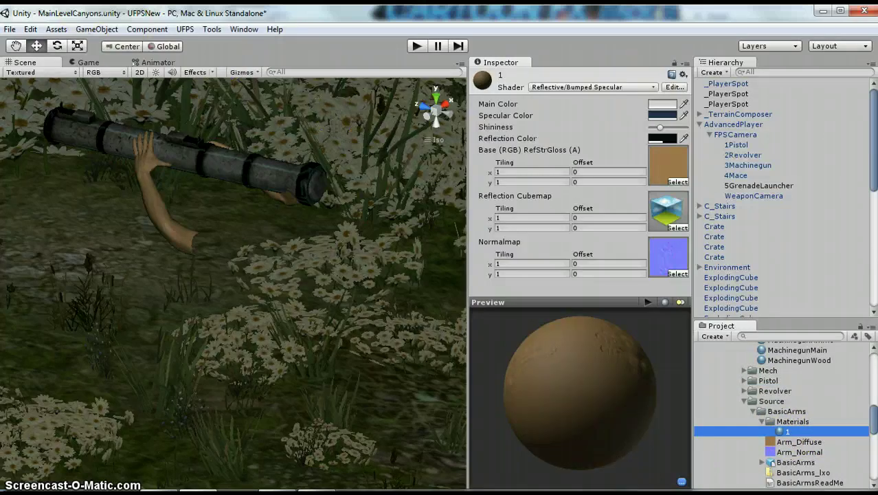
pyautogui.click(795, 462)
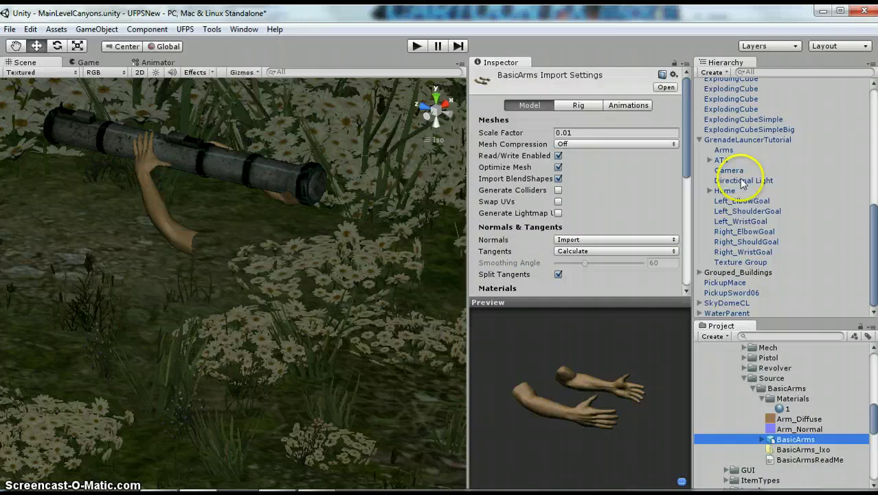
pyautogui.click(743, 141)
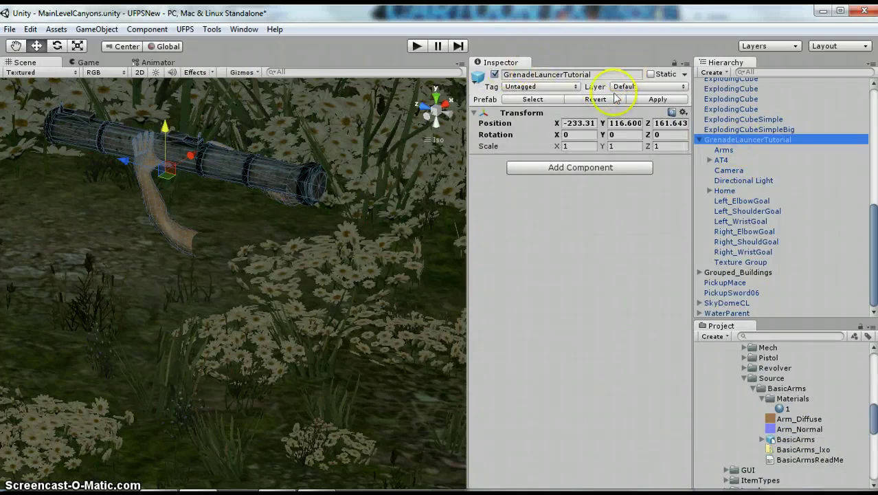
# Select the AT4 and expand the arm rig down to Left_Wrist_Start.
pyautogui.click(722, 160)
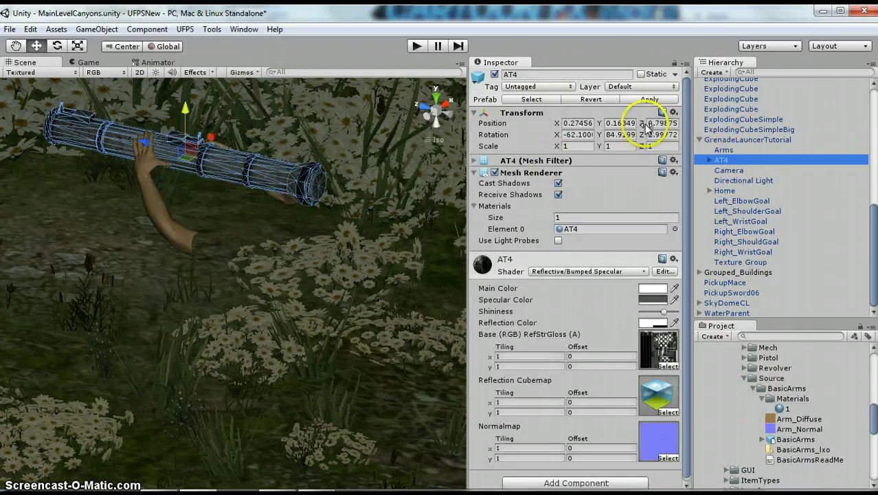
pyautogui.keyDown('alt'); pyautogui.moveTo(138, 219); pyautogui.dragTo(206, 182); pyautogui.keyUp('alt')
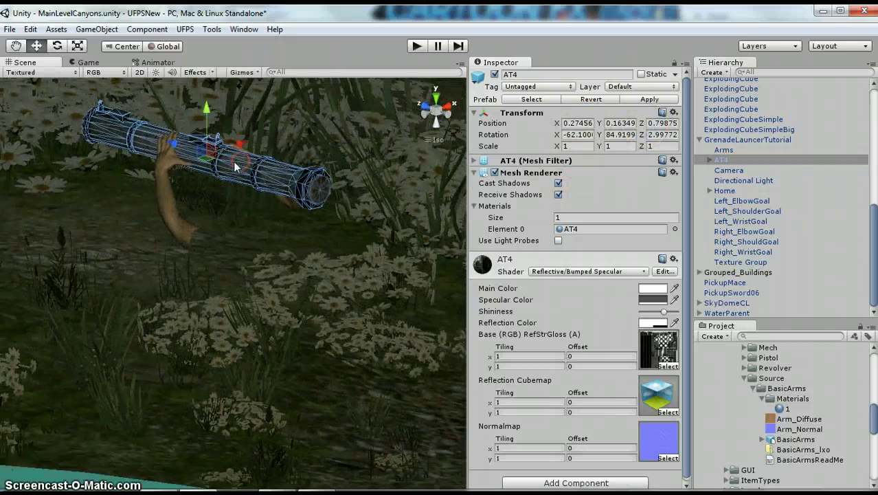
pyautogui.click(712, 194)
pyautogui.click(711, 191)
pyautogui.click(719, 210)
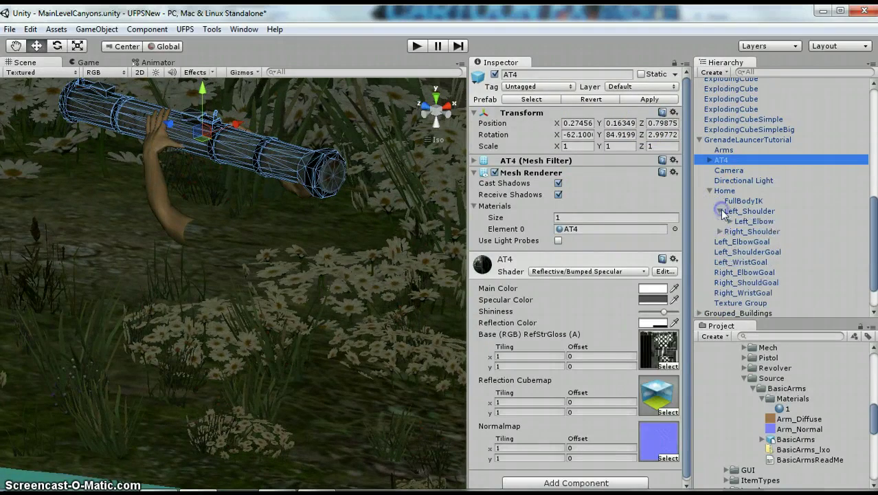
pyautogui.click(730, 221)
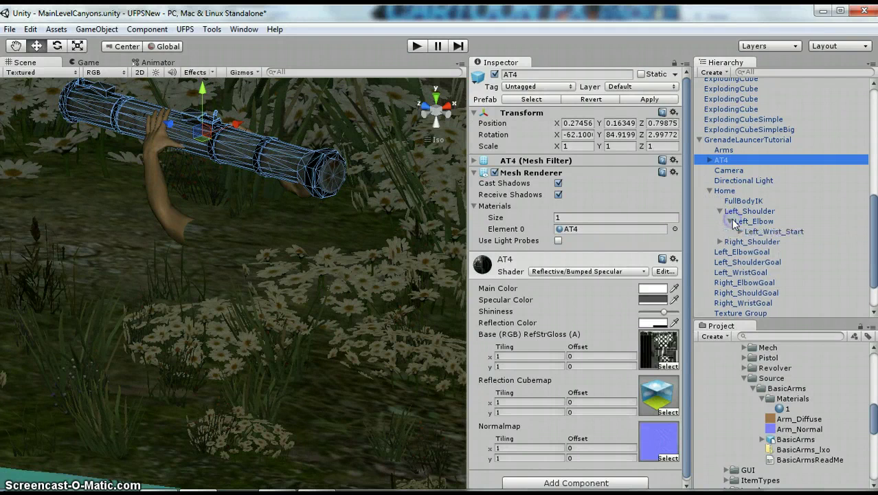
pyautogui.click(771, 232)
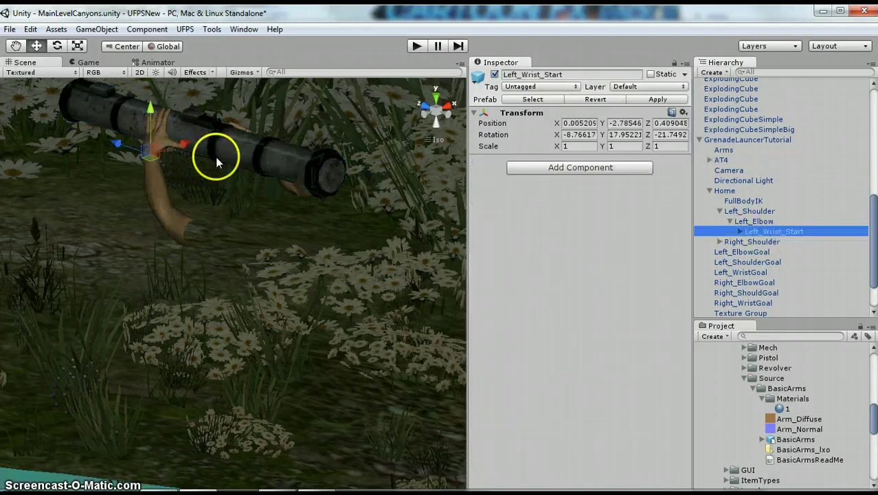
# Expand Left_Wrist_Start and Left_Wrist_End and select the Left_Palm bone.
pyautogui.click(751, 211)
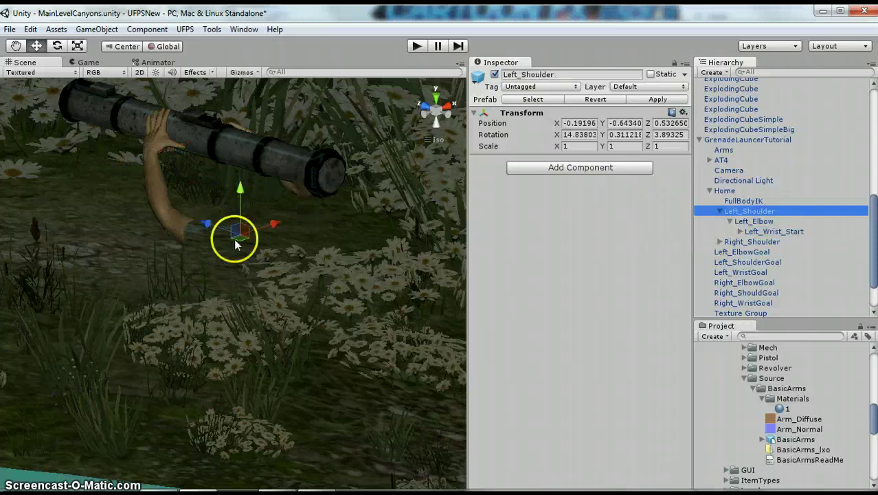
pyautogui.click(739, 232)
pyautogui.click(750, 241)
pyautogui.click(782, 252)
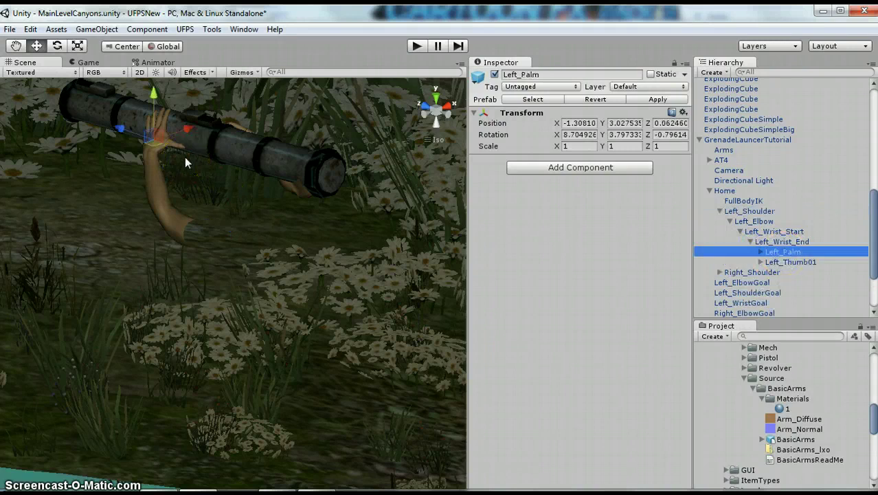
# Rotate Left_Palm to 9.023, 6.341, -1.78 so the hand wraps the AT4 tube.
pyautogui.press('e')
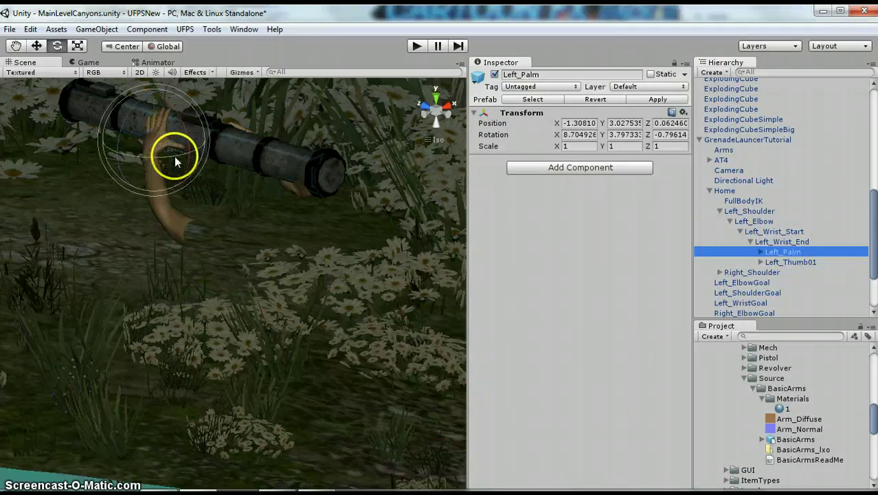
pyautogui.click(123, 130)
pyautogui.moveTo(123, 130)
pyautogui.mouseDown()
pyautogui.moveTo(131, 104)
pyautogui.moveTo(125, 135)
pyautogui.moveTo(131, 117)
pyautogui.moveTo(130, 128)
pyautogui.mouseUp()
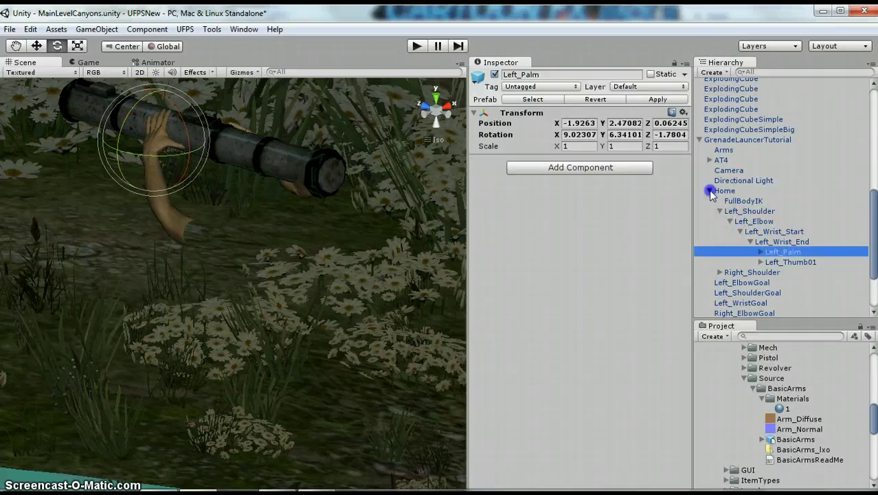
pyautogui.click(730, 141)
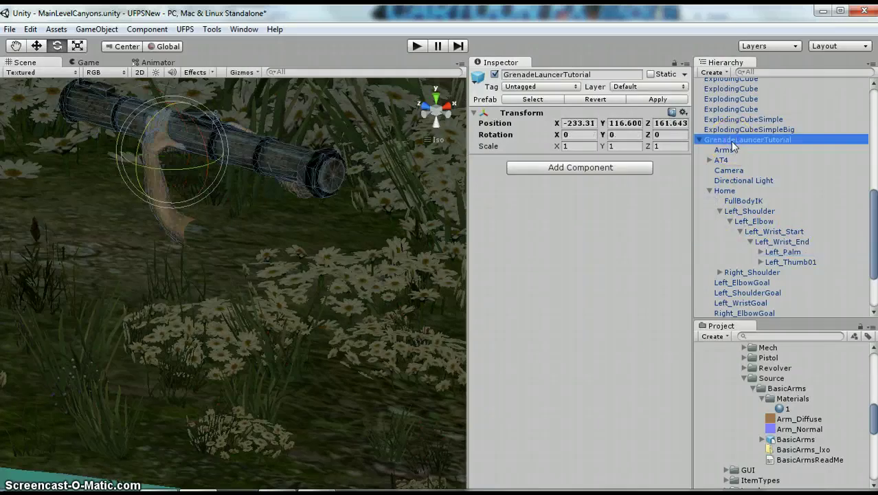
pyautogui.click(795, 440)
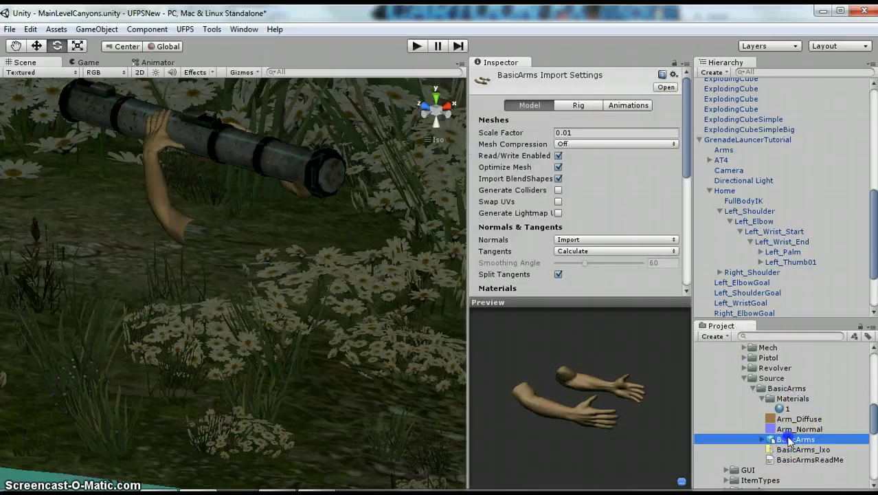
pyautogui.moveTo(465, 349); pyautogui.dragTo(319, 297)
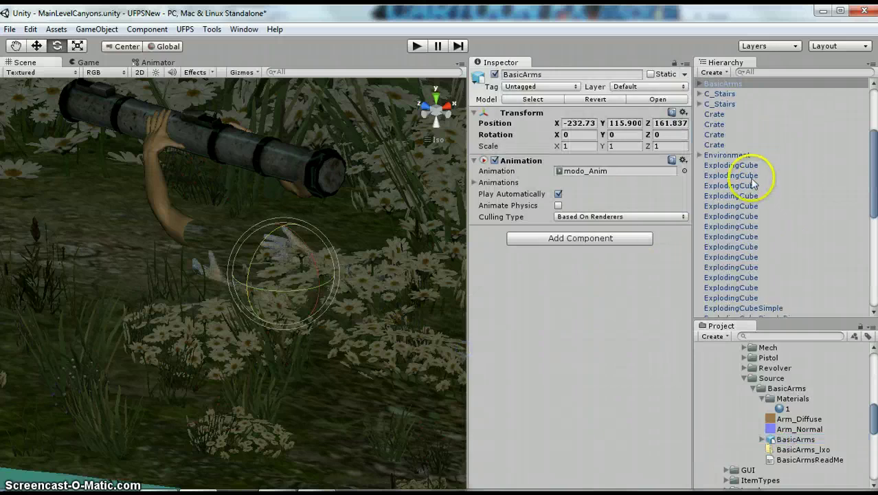
pyautogui.scroll(3, 753, 154)
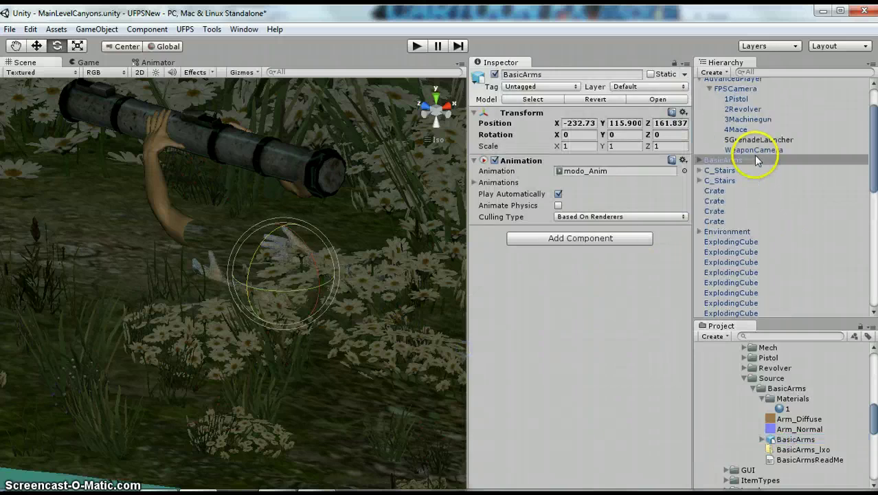
pyautogui.click(684, 160)
pyautogui.click(707, 205)
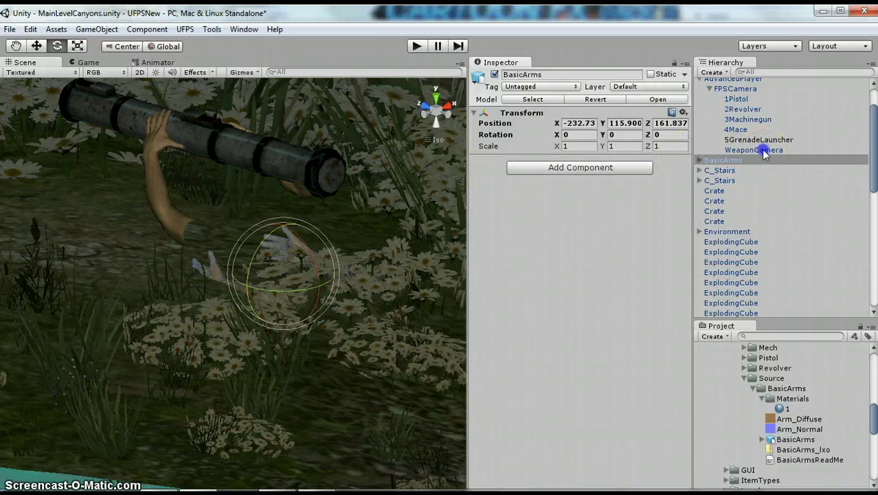
pyautogui.click(732, 162)
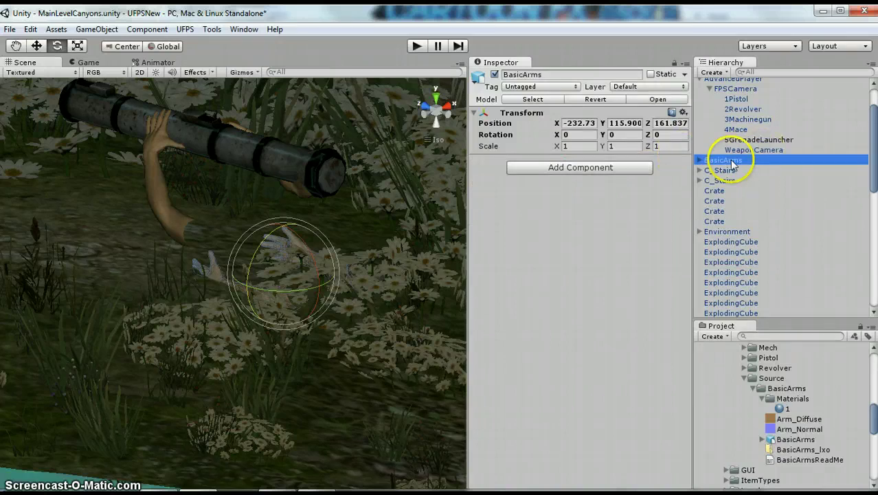
pyautogui.press('Delete')
pyautogui.scroll(-4, 728, 240)
pyautogui.click(745, 281)
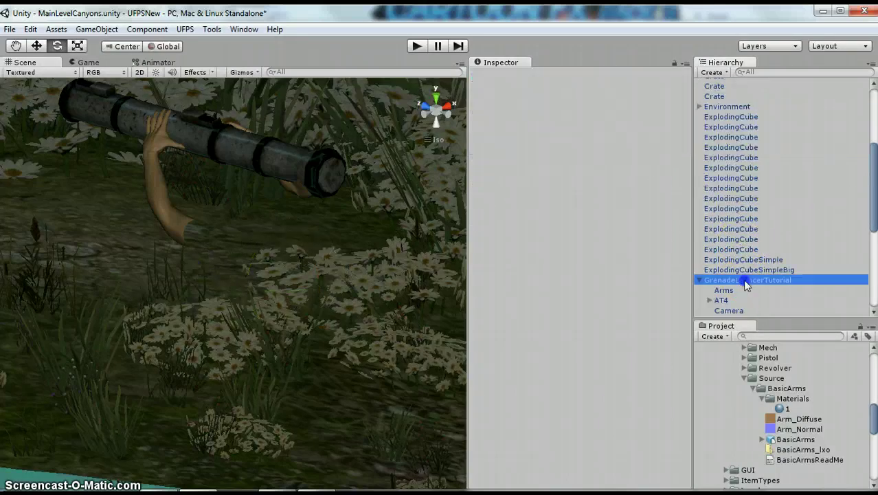
# Set 5GrenadeLauncher's Y rotation to -4.3694, apply it to the prefab, and enter play mode.
pyautogui.click(298, 183)
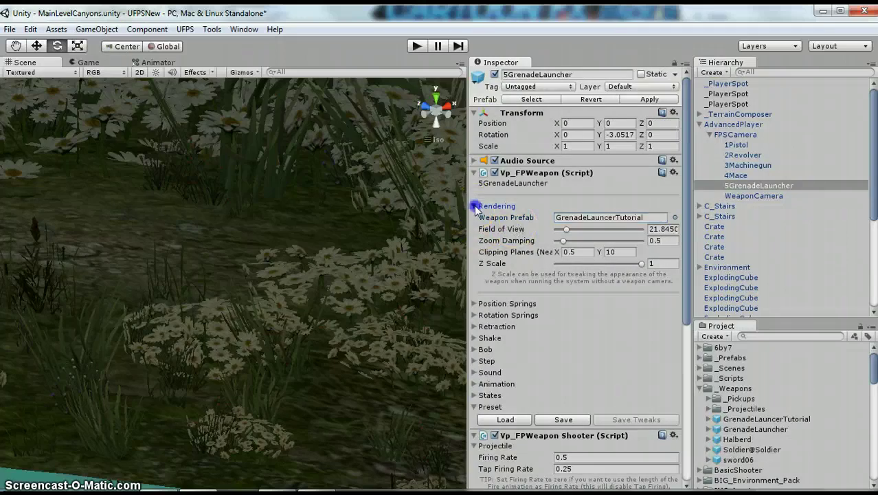
pyautogui.click(474, 207)
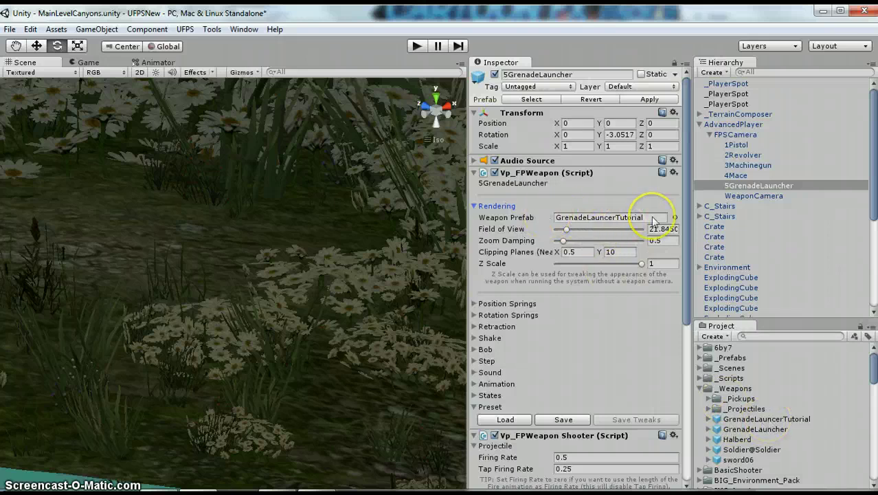
pyautogui.click(496, 206)
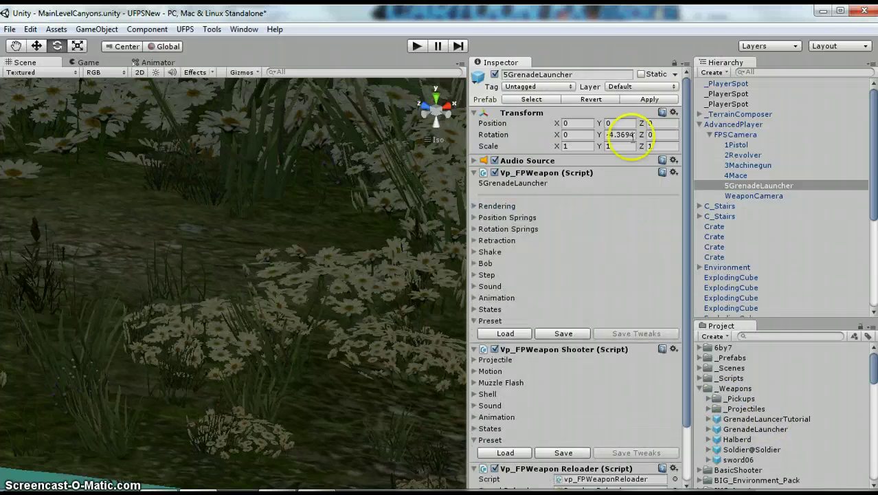
pyautogui.click(649, 99)
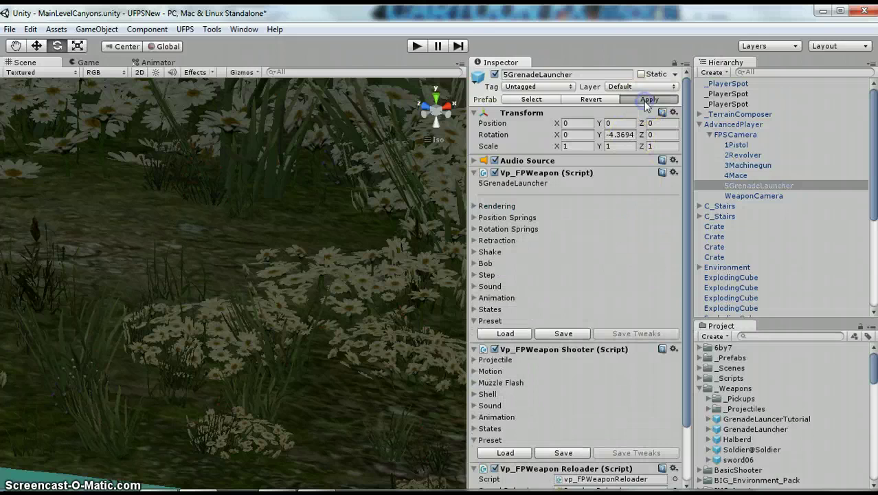
pyautogui.click(415, 46)
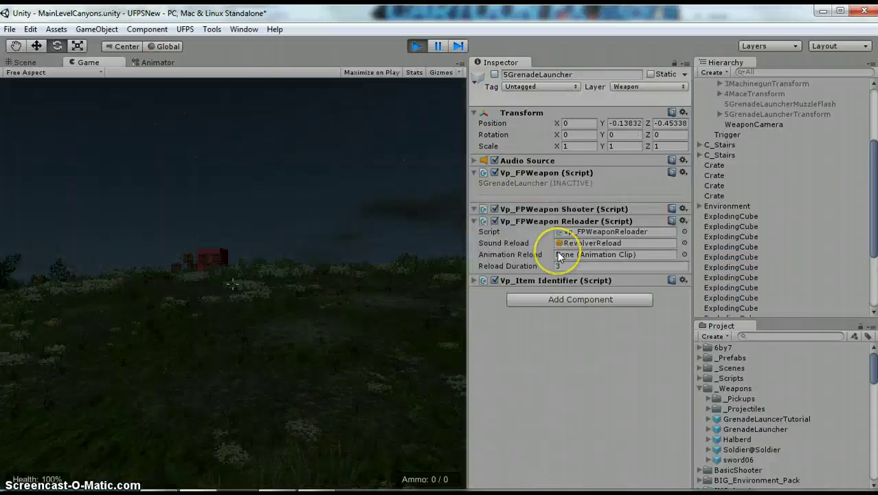
# Wield the grenade launcher with key 5 so the arm holds the AT4 at 10/10 ammo.
pyautogui.press('5')
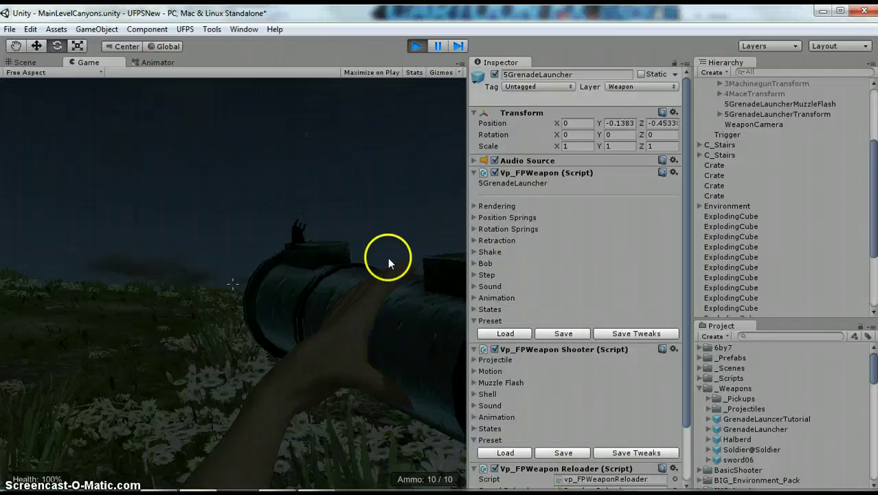
pyautogui.click(476, 207)
pyautogui.click(476, 206)
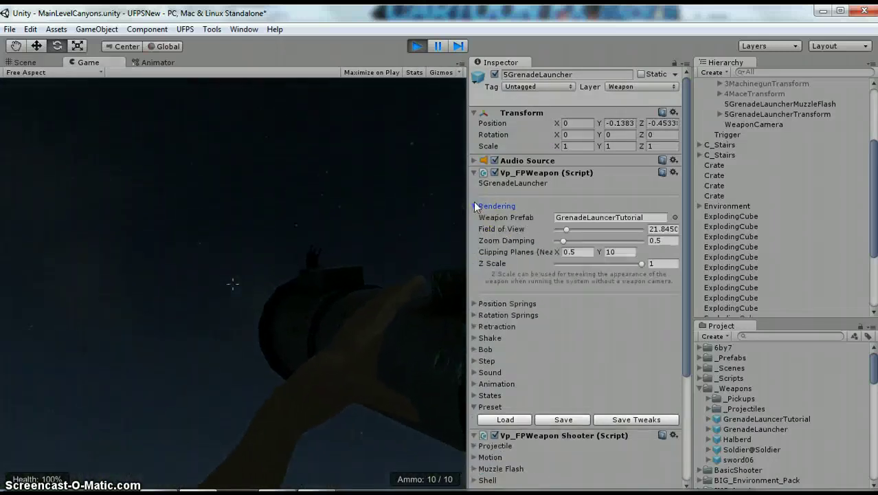
# Edit the Exit Offset Y value under vp_FPWeapon's Position Springs, then resume the running game.
pyautogui.click(474, 206)
pyautogui.click(475, 217)
pyautogui.click(475, 217)
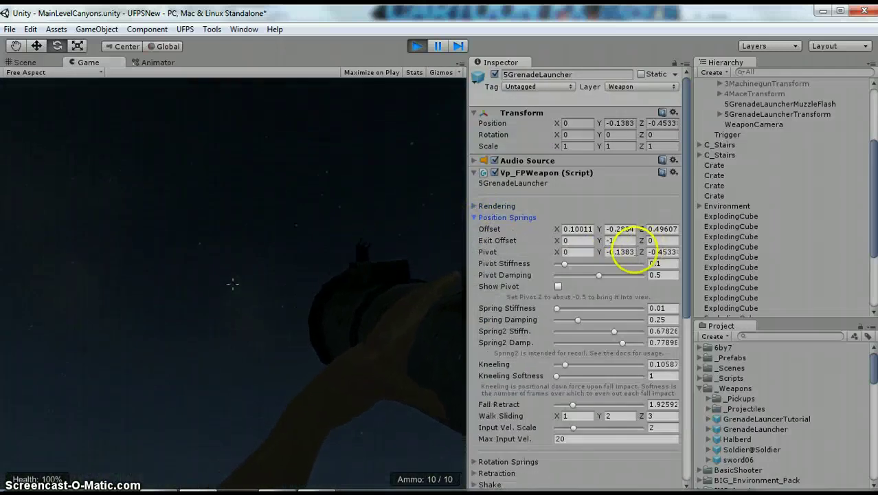
pyautogui.press('Return')
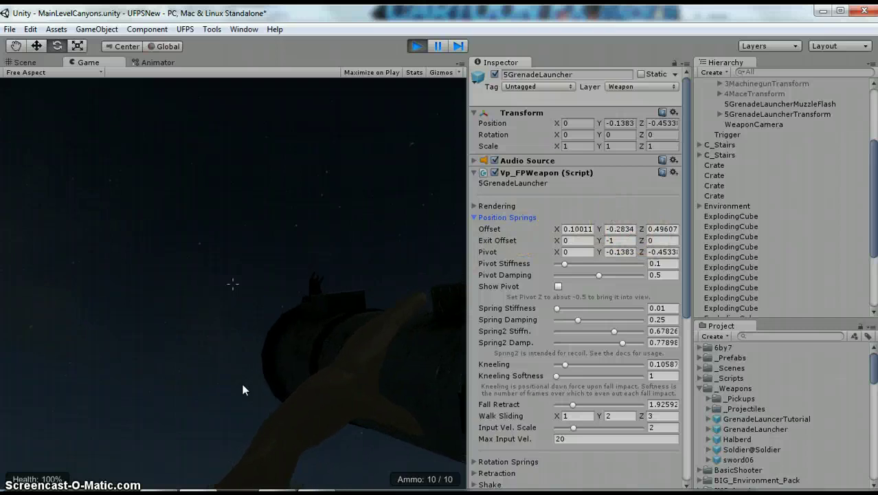
pyautogui.click(473, 217)
pyautogui.scroll(-3, 484, 222)
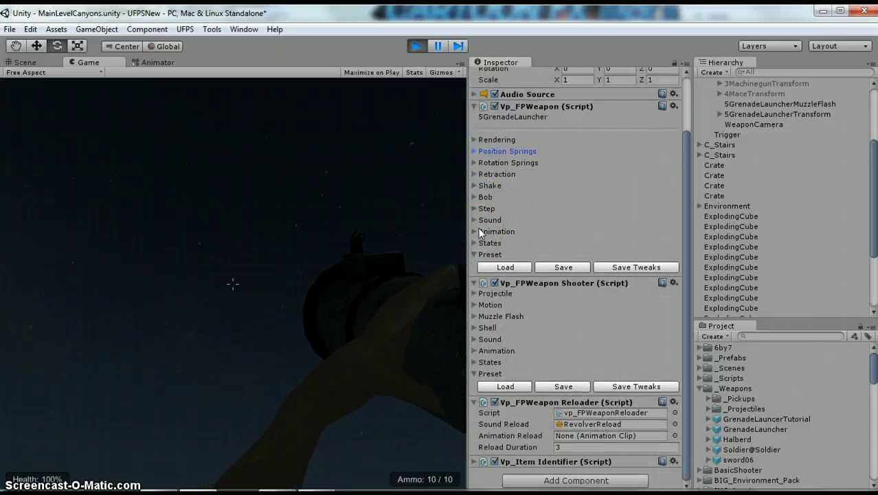
pyautogui.scroll(3, 479, 232)
pyautogui.click(239, 266)
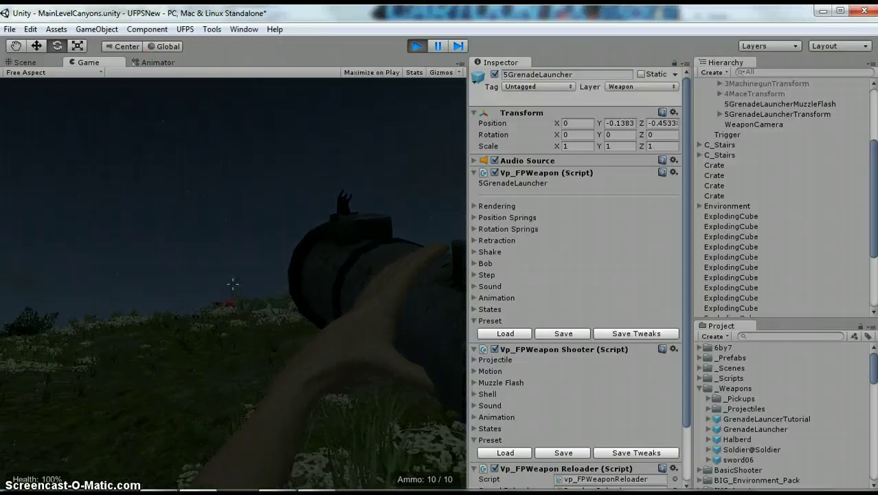
# Fire several fireball grenades at the red crates, walking closer so they explode.
pyautogui.click(233, 283)
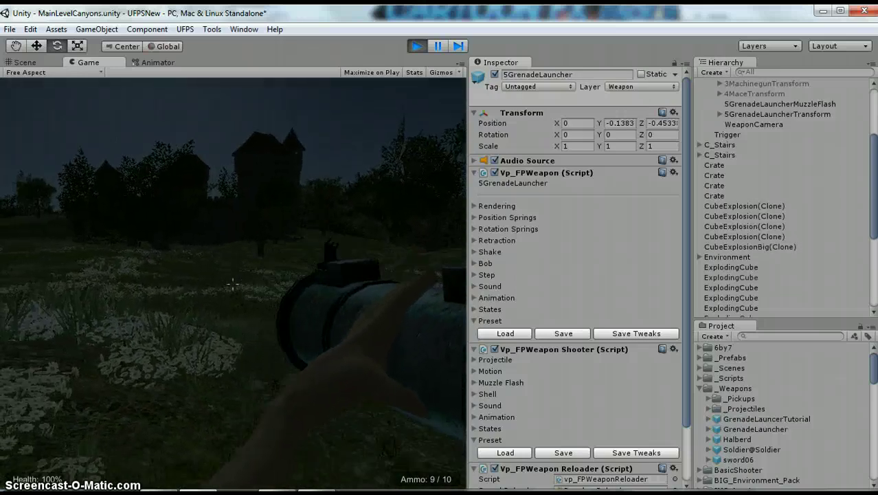
pyautogui.click(233, 283)
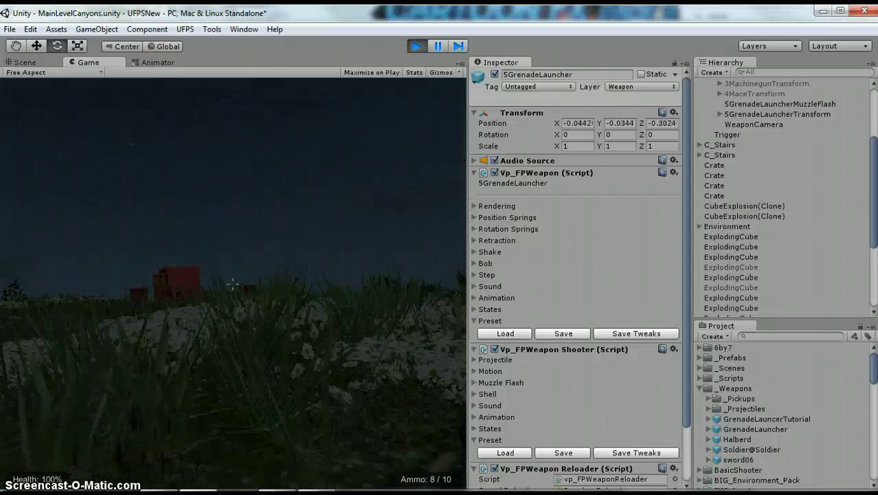
pyautogui.press('w')
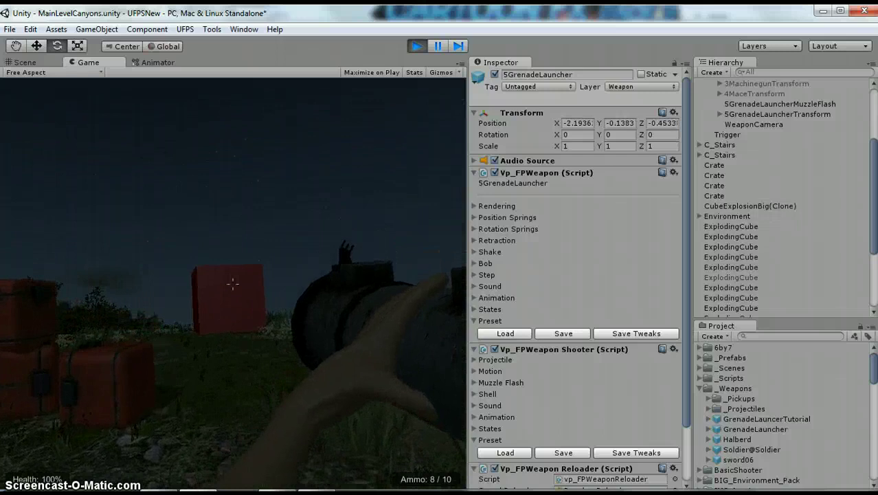
pyautogui.click(232, 283)
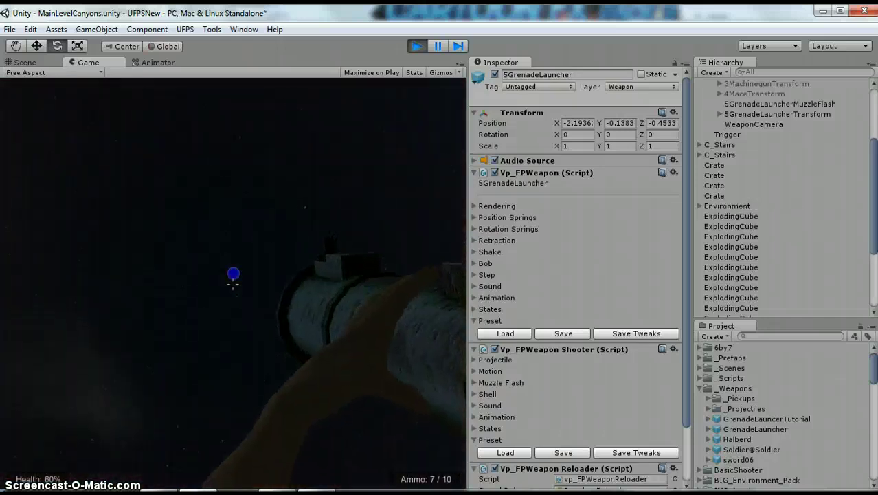
pyautogui.click(232, 283)
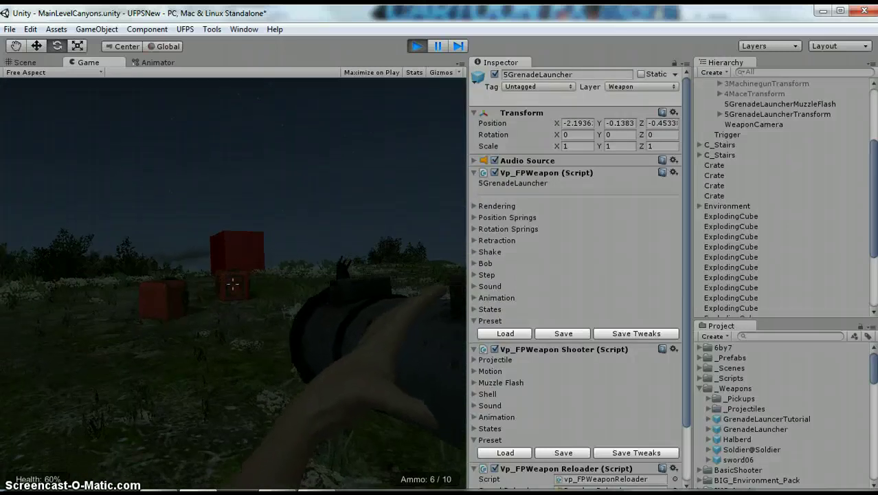
pyautogui.click(233, 283)
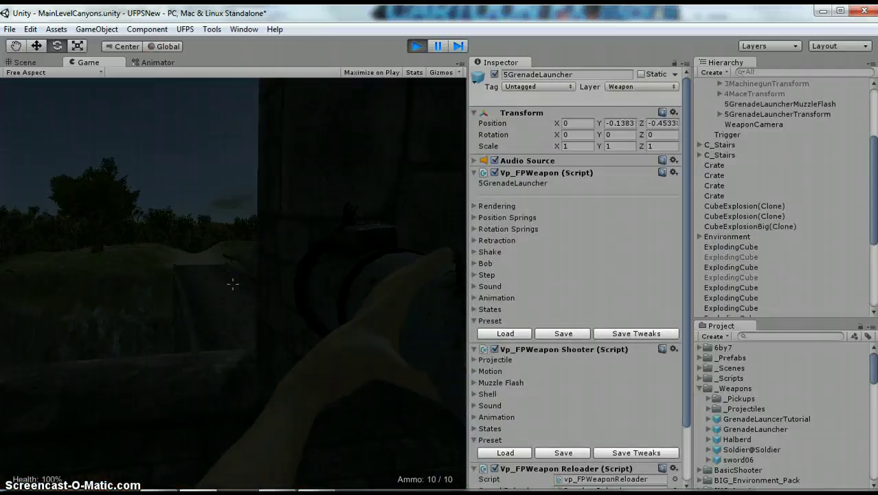
# Leave game control and select AdvancedPlayer in the Hierarchy to view its vp_FPInventory records.
pyautogui.press('Escape')
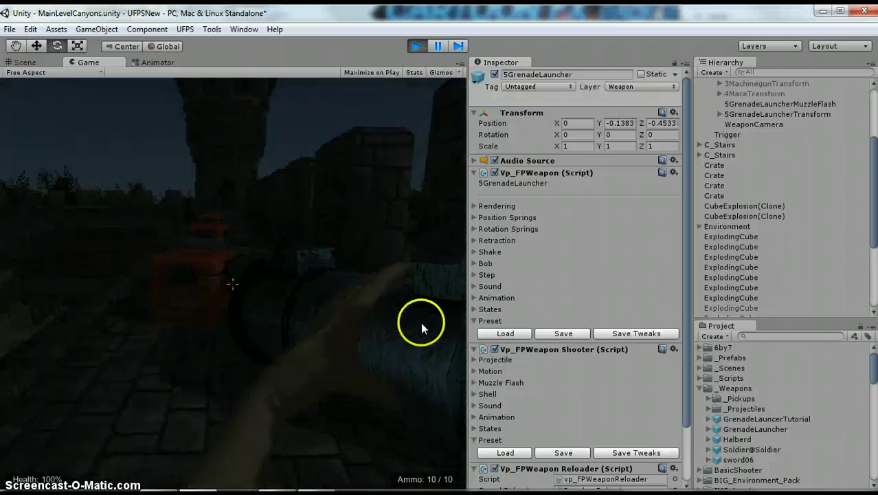
pyautogui.scroll(-3, 557, 310)
pyautogui.scroll(2, 654, 272)
pyautogui.scroll(5, 768, 214)
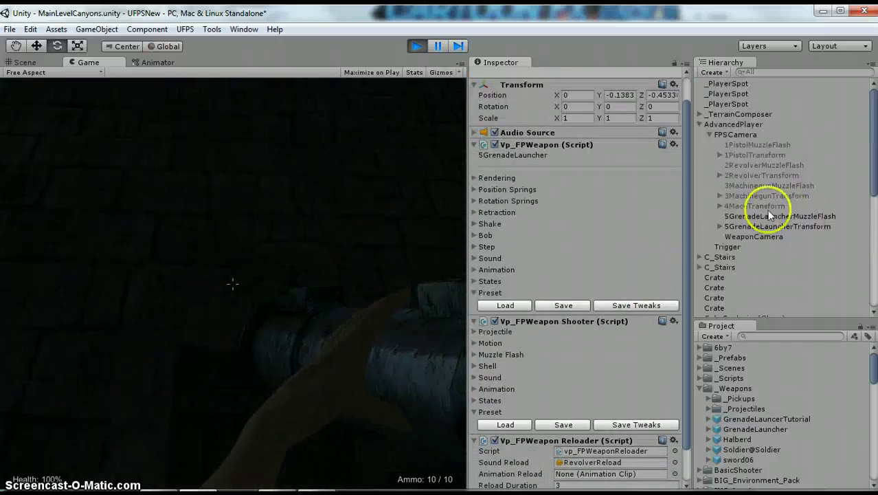
pyautogui.click(746, 126)
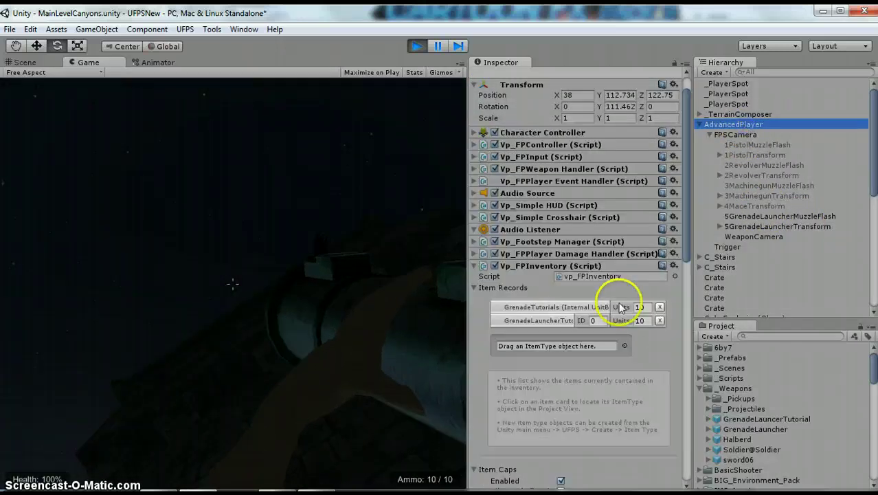